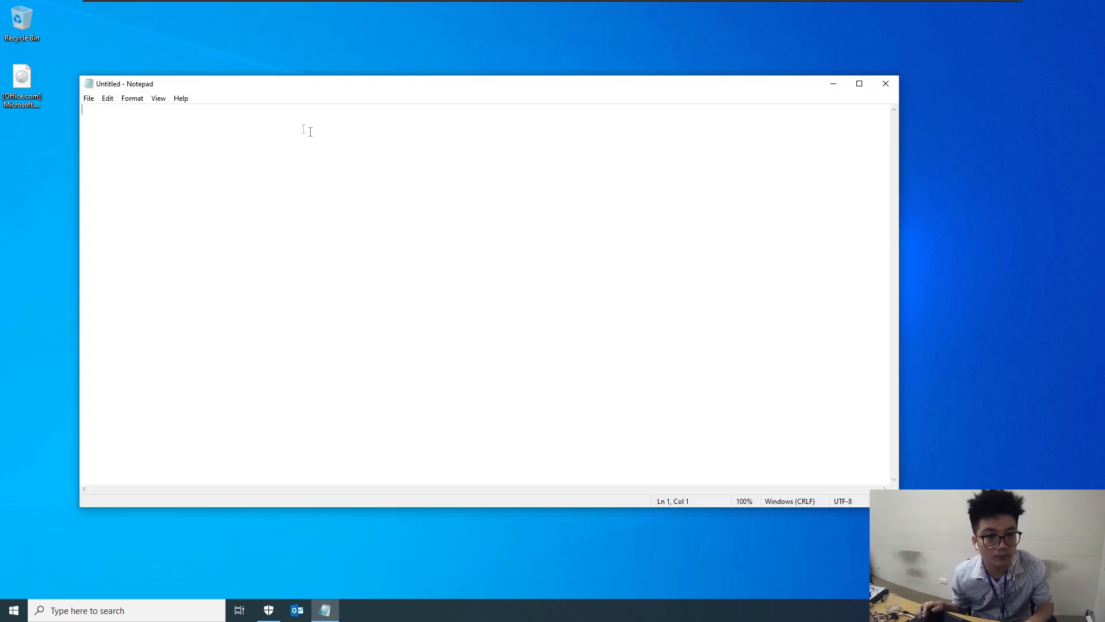
Snap the Notepad window to the right half of the screen
drag(304, 87, 550, 103)
key(super+Right)
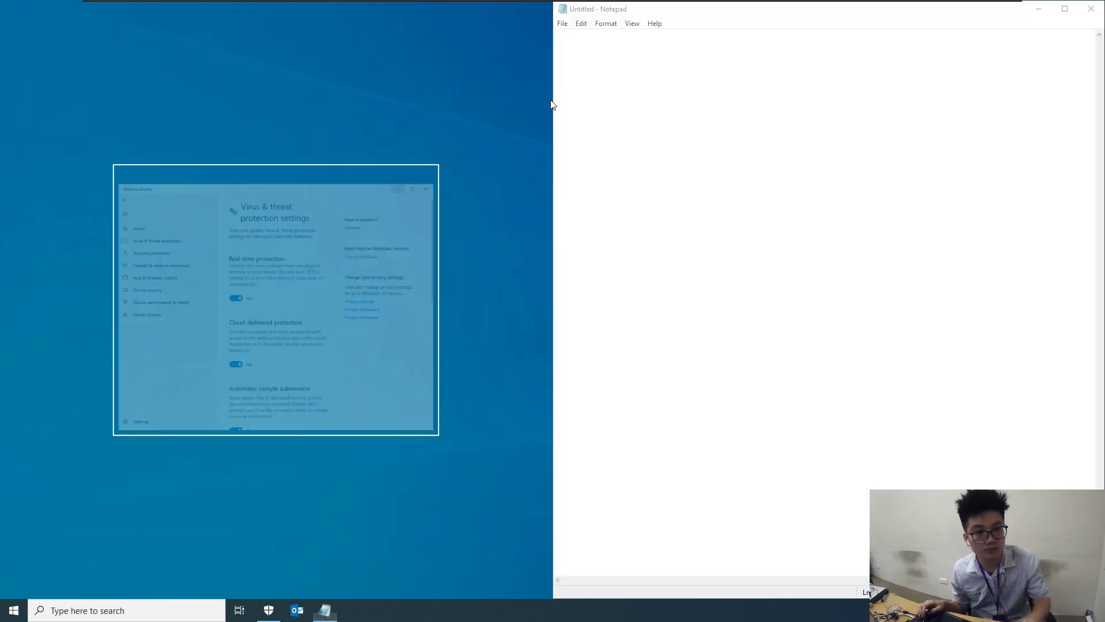
click(322, 139)
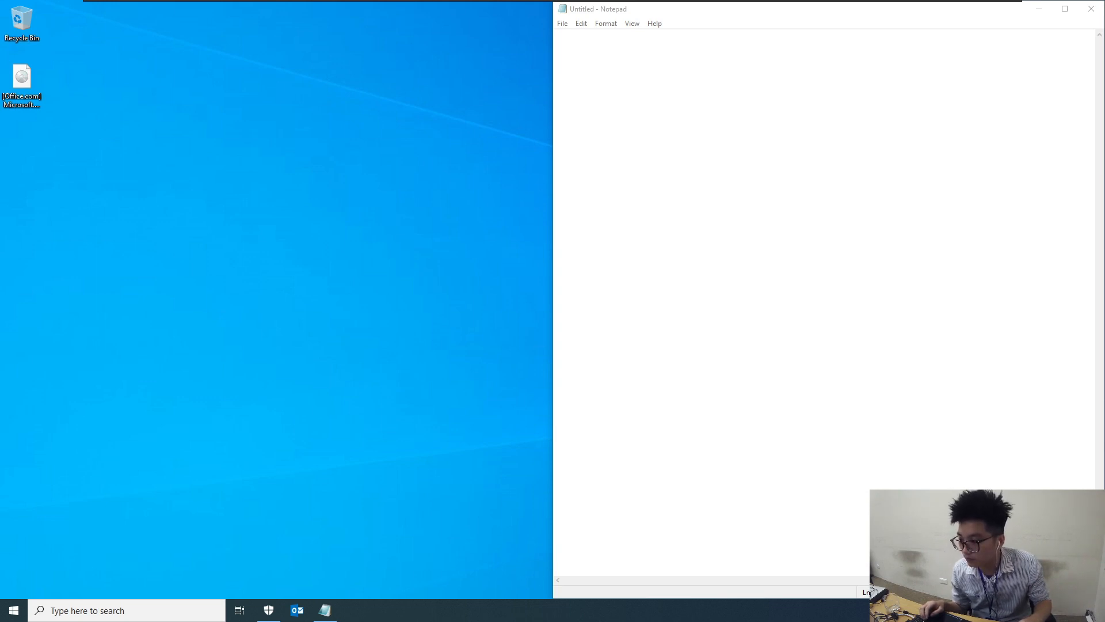
click(13, 610)
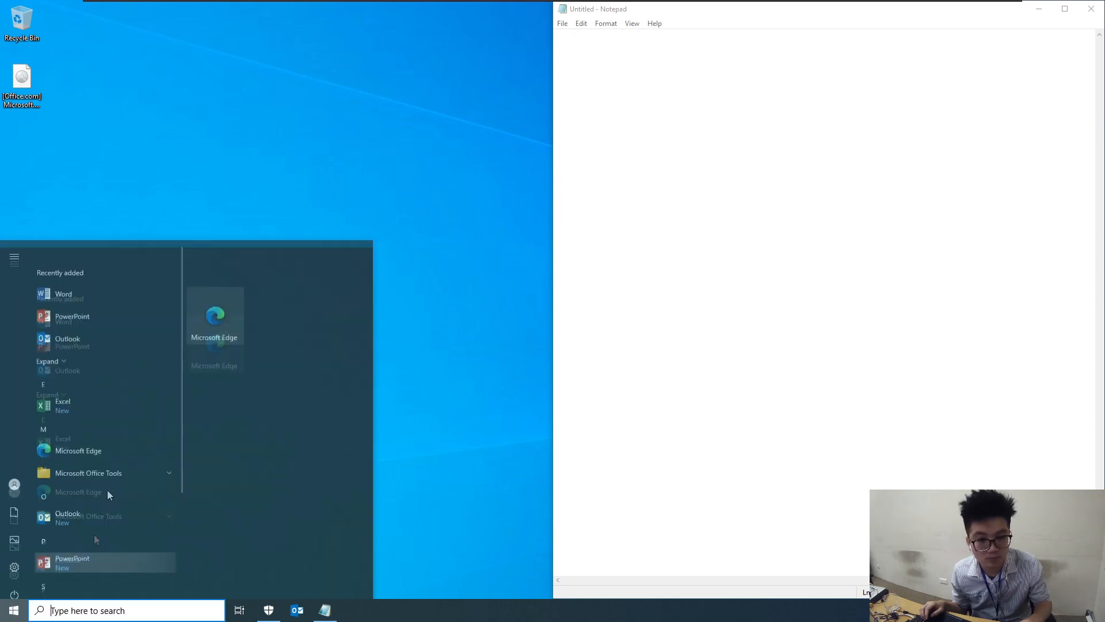
click(211, 295)
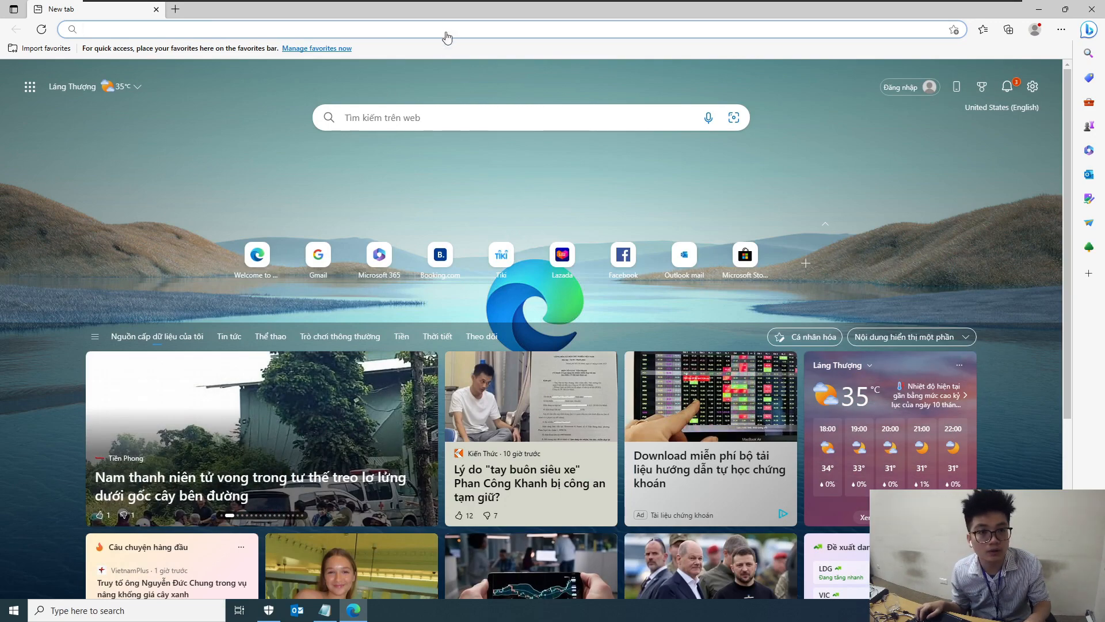
text(https://extrassl.actalis.it/portal/uapub/freemail?lang=en)
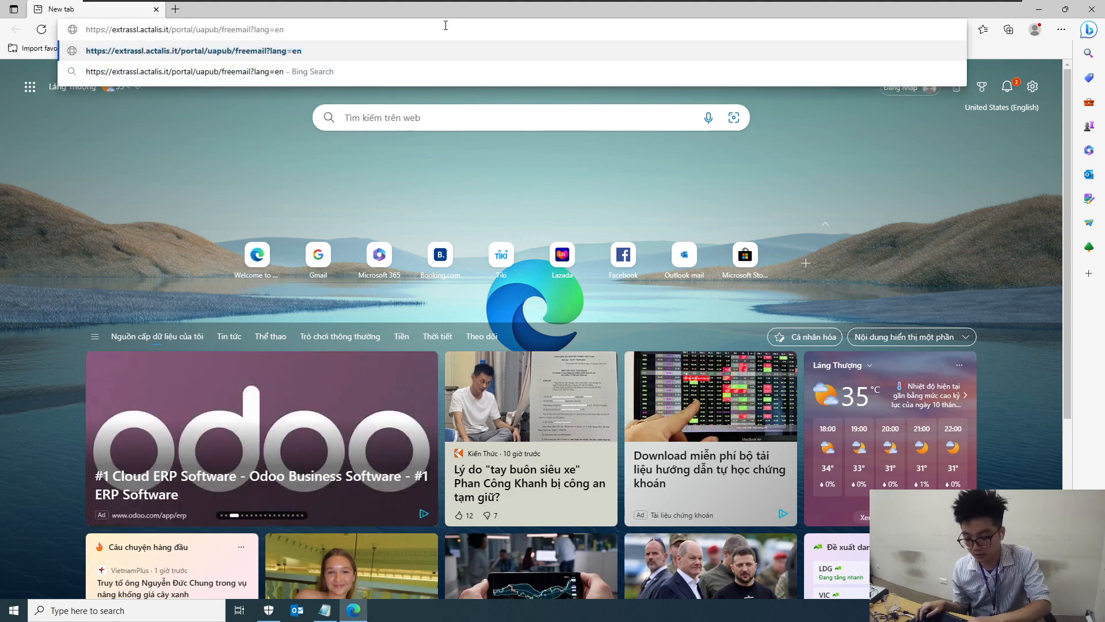
key(Return)
key(super+Left)
click(665, 179)
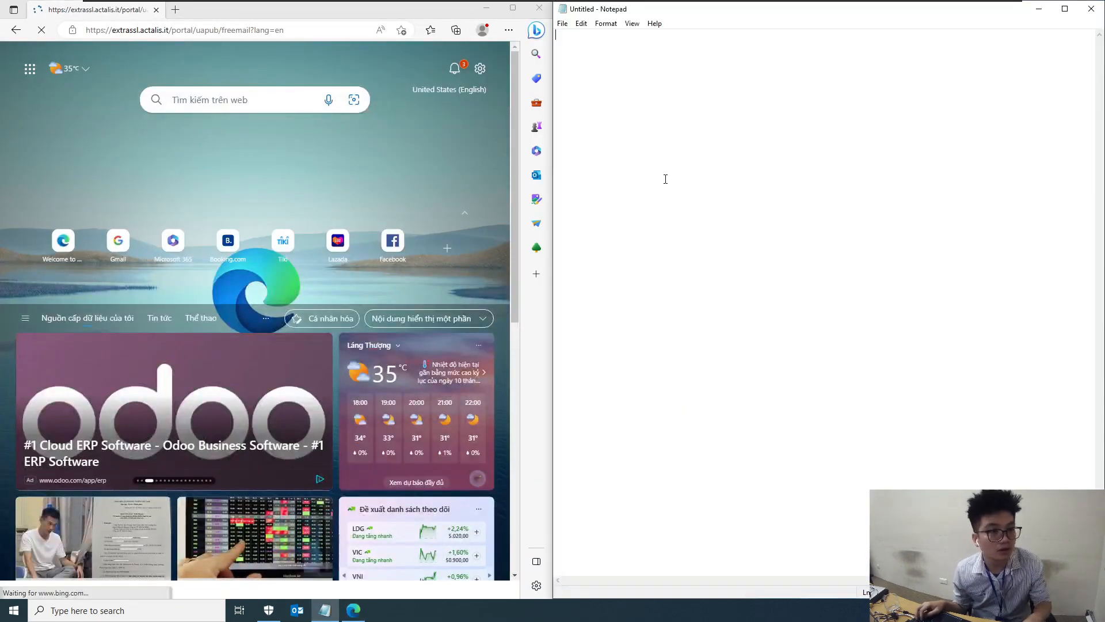
text(https://extrassl.actalis.it/portal/uapub/freemail?lang=en)
click(428, 293)
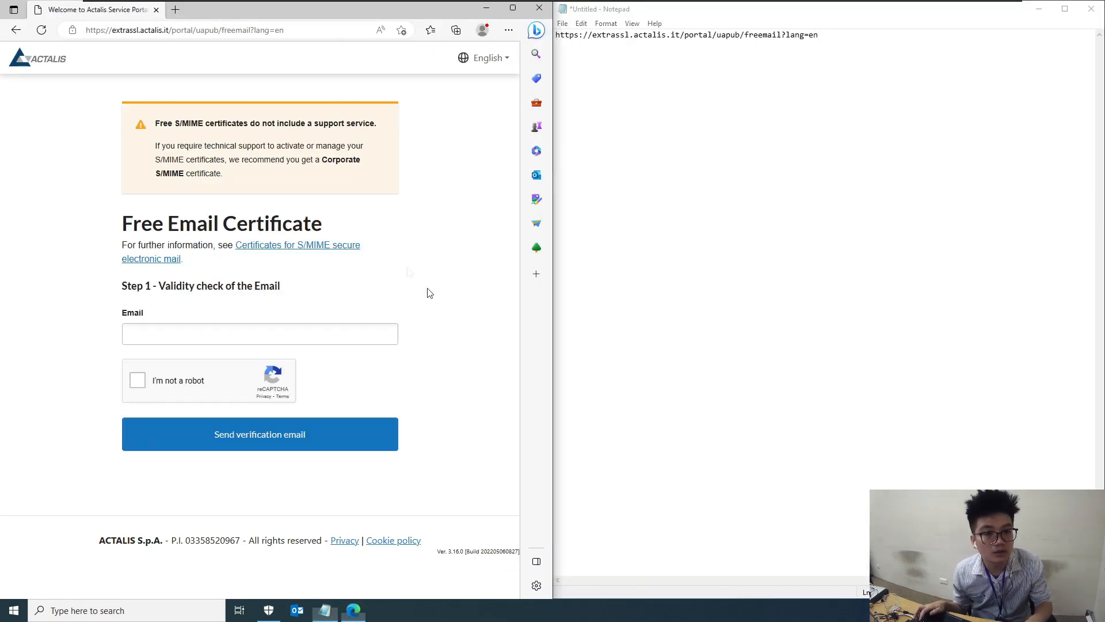
Open Gmail in a new browser tab
click(176, 11)
text(gmail)
key(Return)
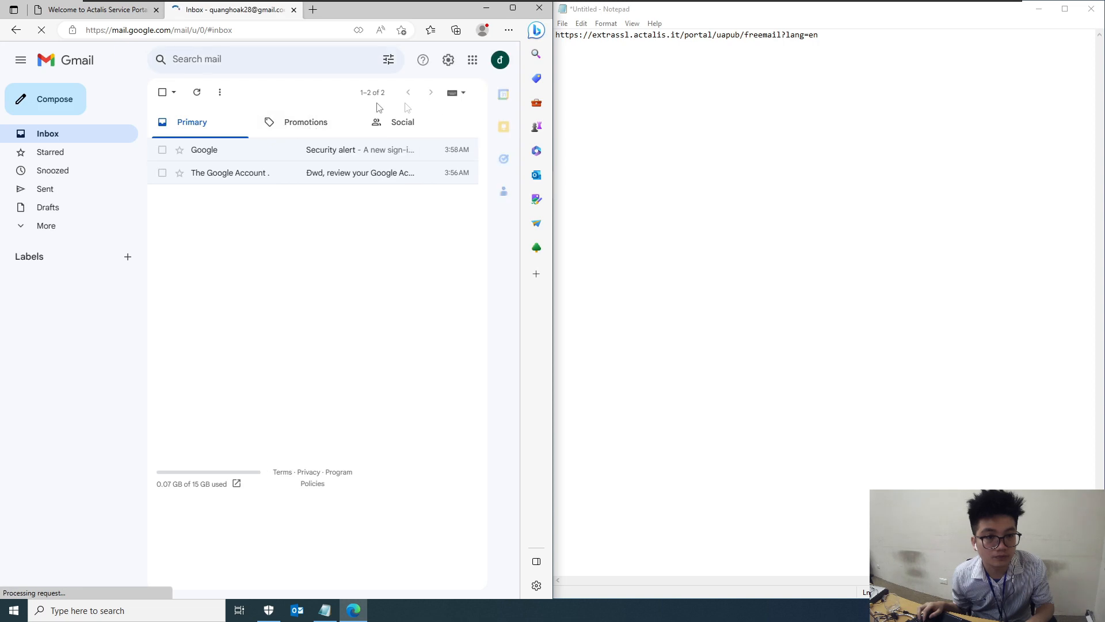
Copy the Google account's email address from Gmail into the Email field of the Actalis Free Email Certificate form
click(500, 60)
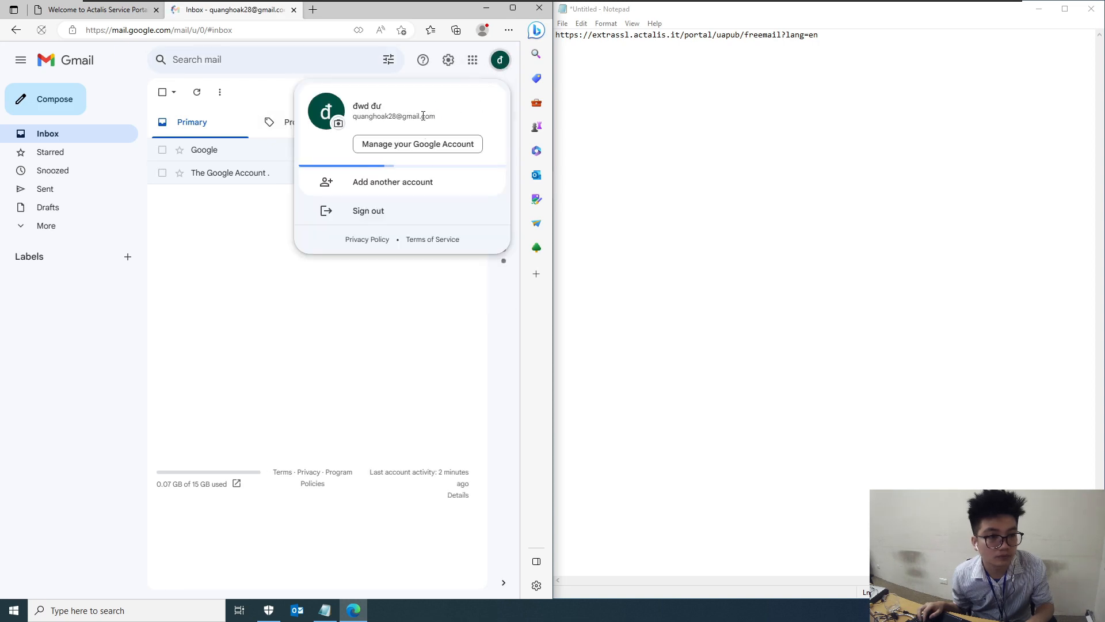
triple_click(423, 115)
right_click(423, 115)
click(443, 123)
click(101, 12)
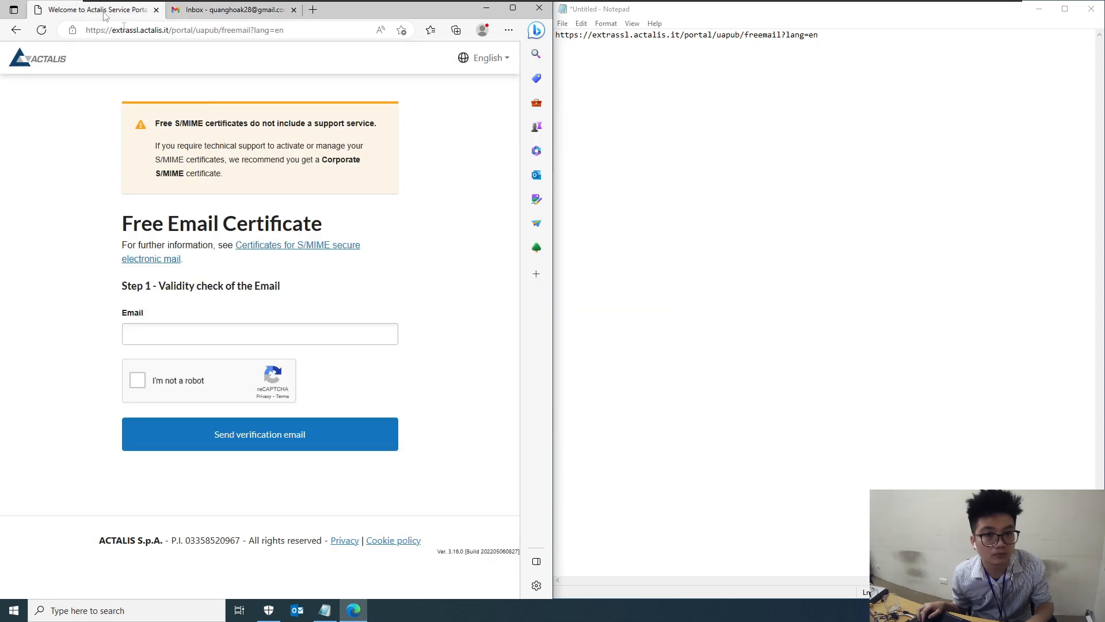
click(213, 336)
key(ctrl+v)
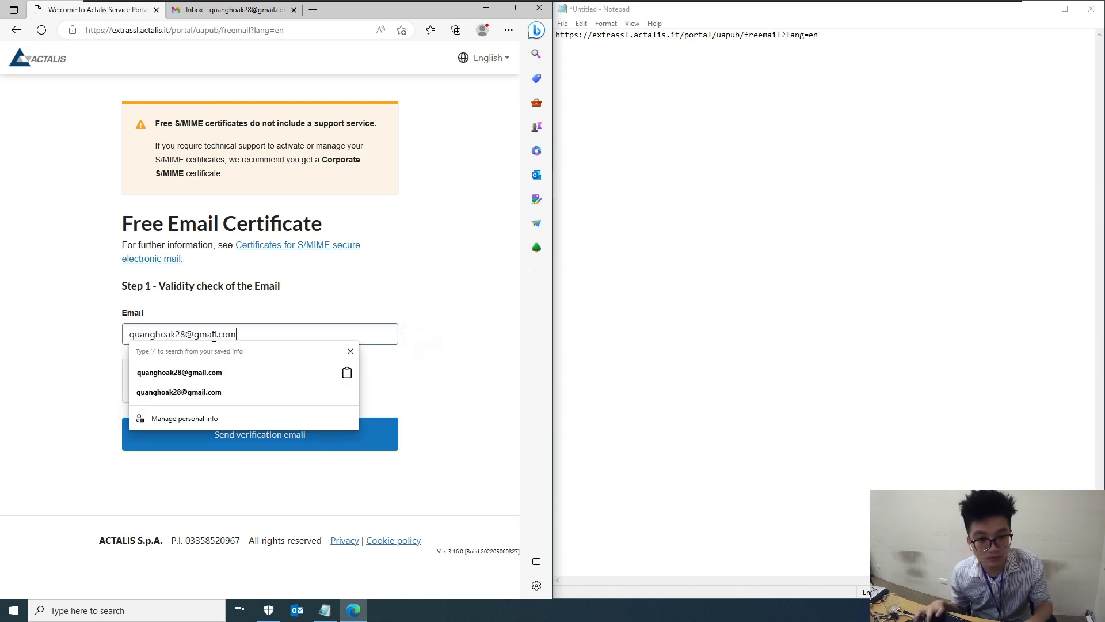
Complete the "I'm not a robot" check and request the verification email
click(68, 401)
click(136, 384)
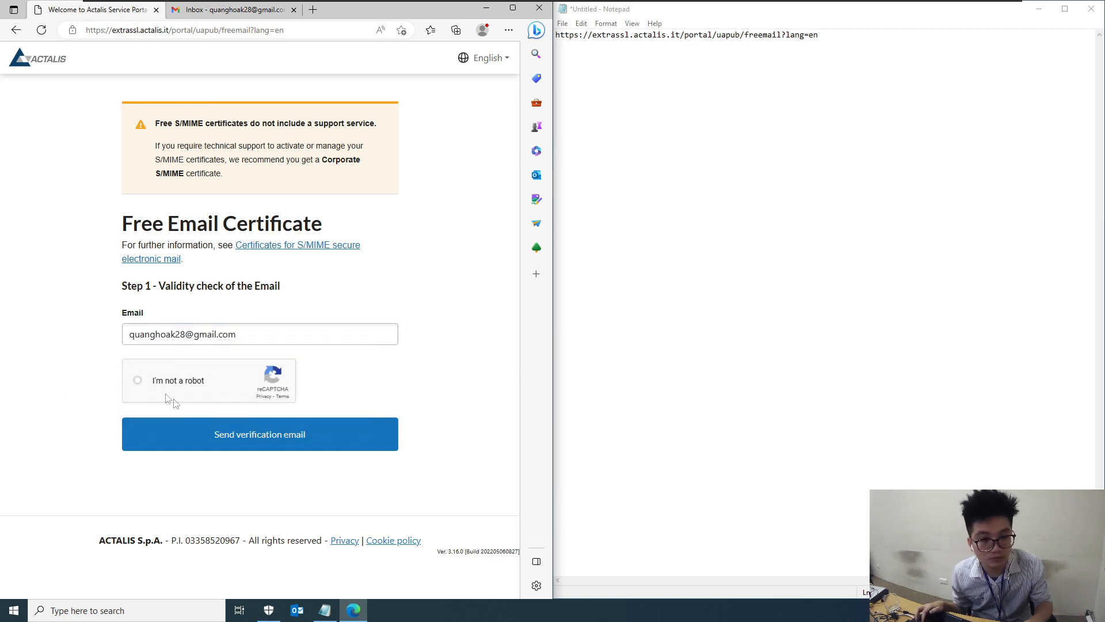
click(239, 431)
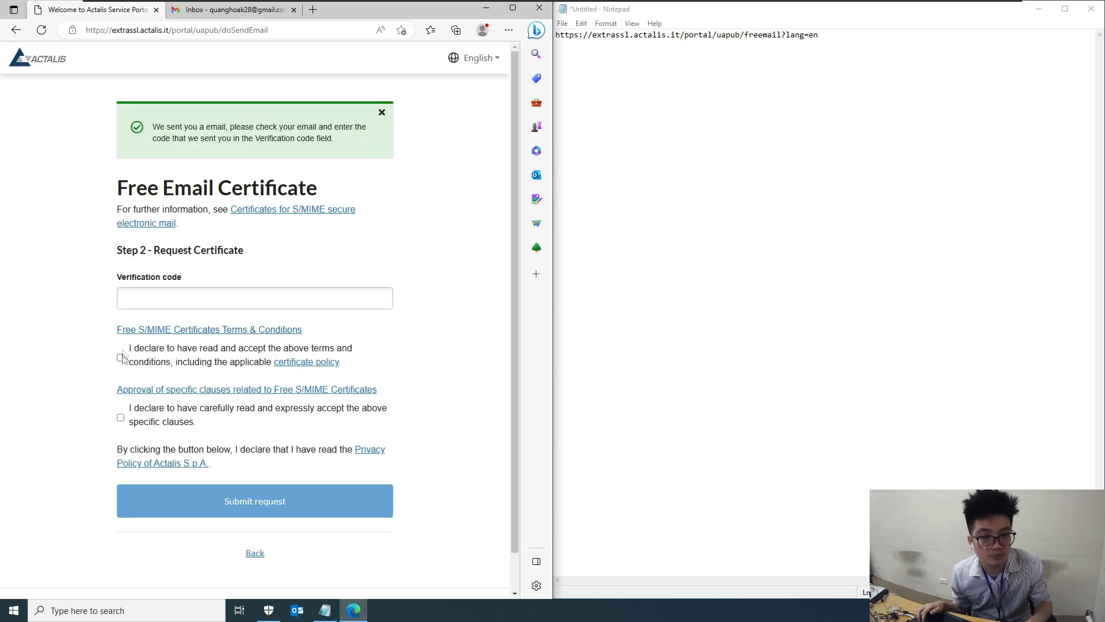
Accept the S/MIME terms and specific clauses, and copy the verification code from the Actalis email in Gmail
click(120, 418)
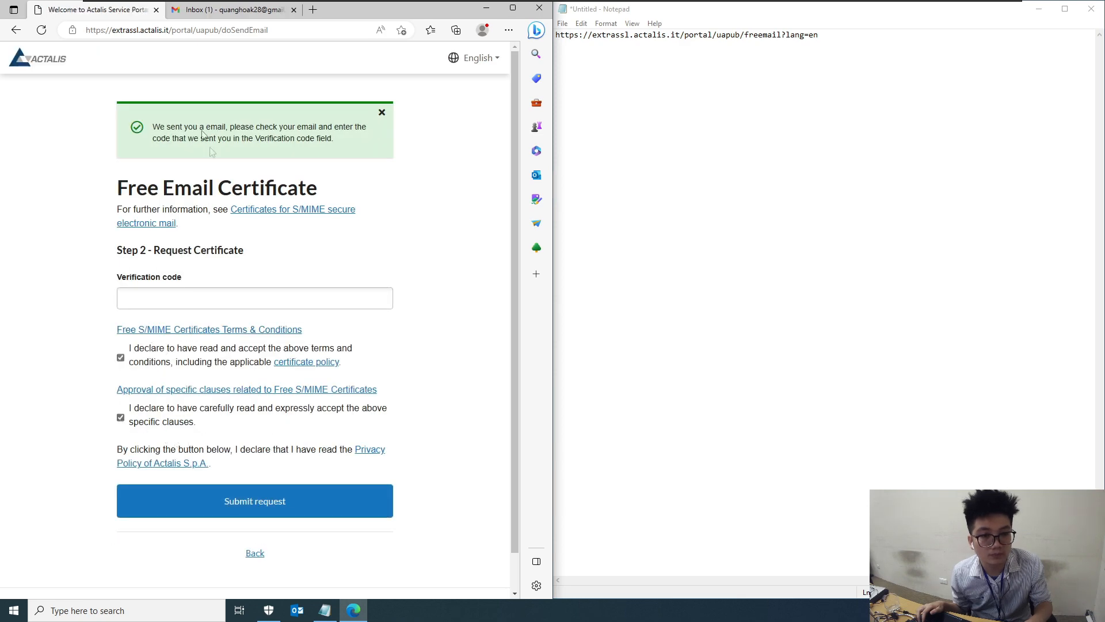
click(231, 9)
click(289, 161)
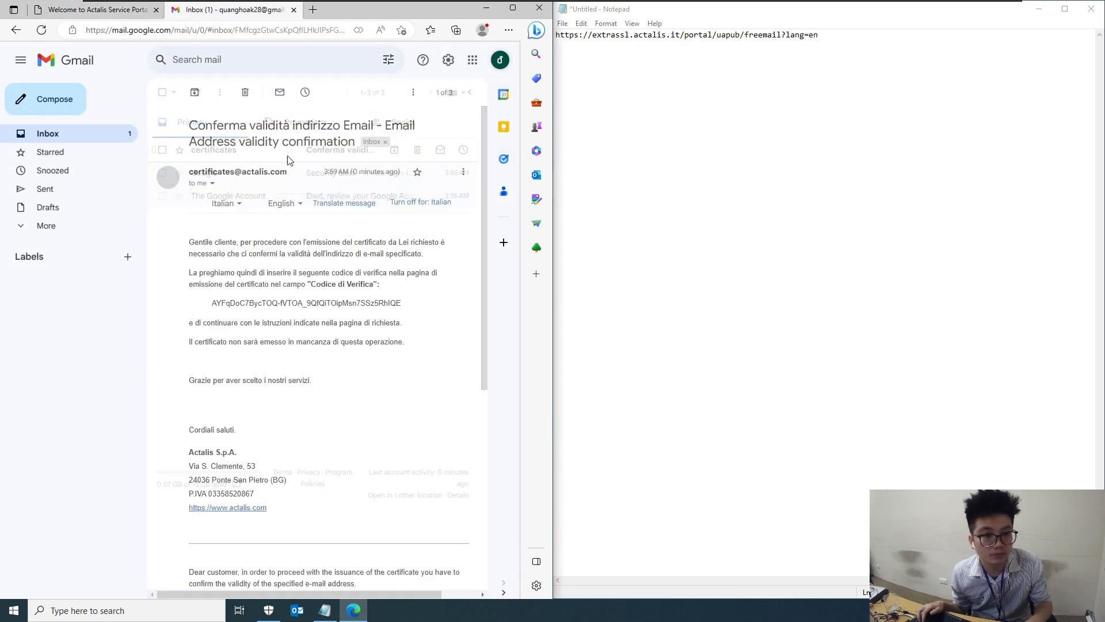
triple_click(299, 313)
right_click(299, 313)
click(318, 321)
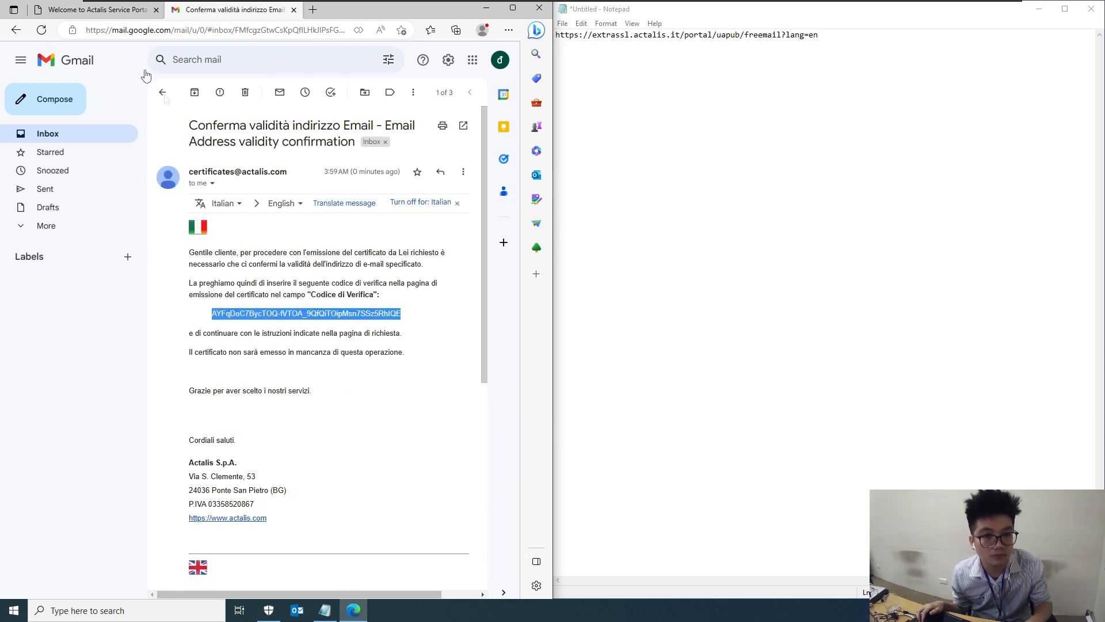
Paste the verification code into the Actalis Verification code field and submit the certificate request
click(96, 9)
click(209, 299)
right_click(209, 300)
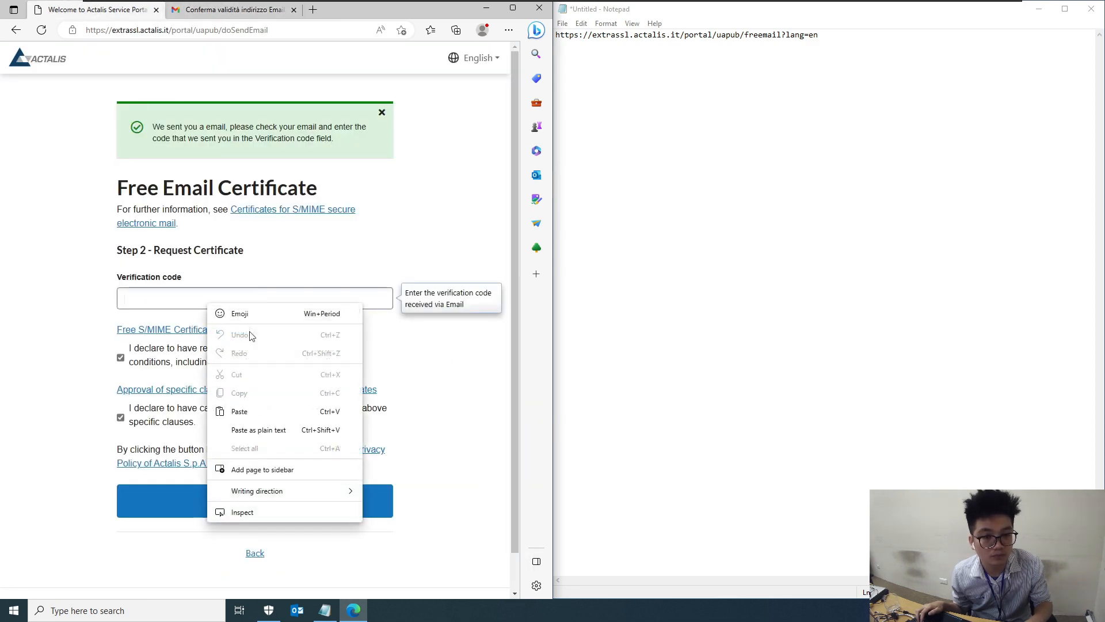
click(238, 411)
click(240, 499)
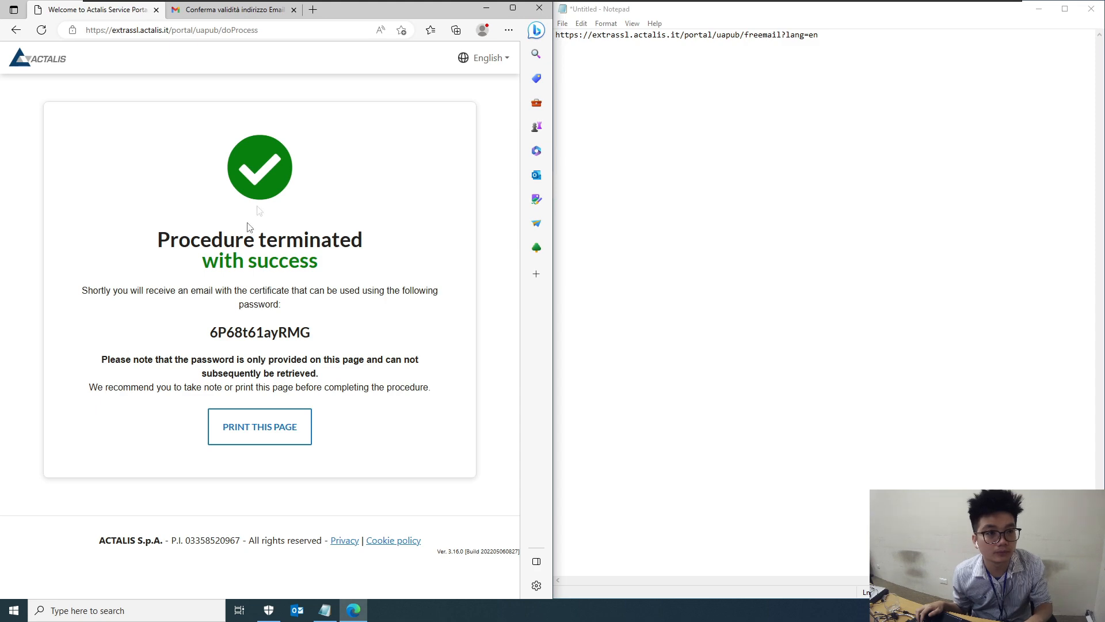
Return to the Gmail inbox and refresh it to fetch the email containing the certificate
click(265, 10)
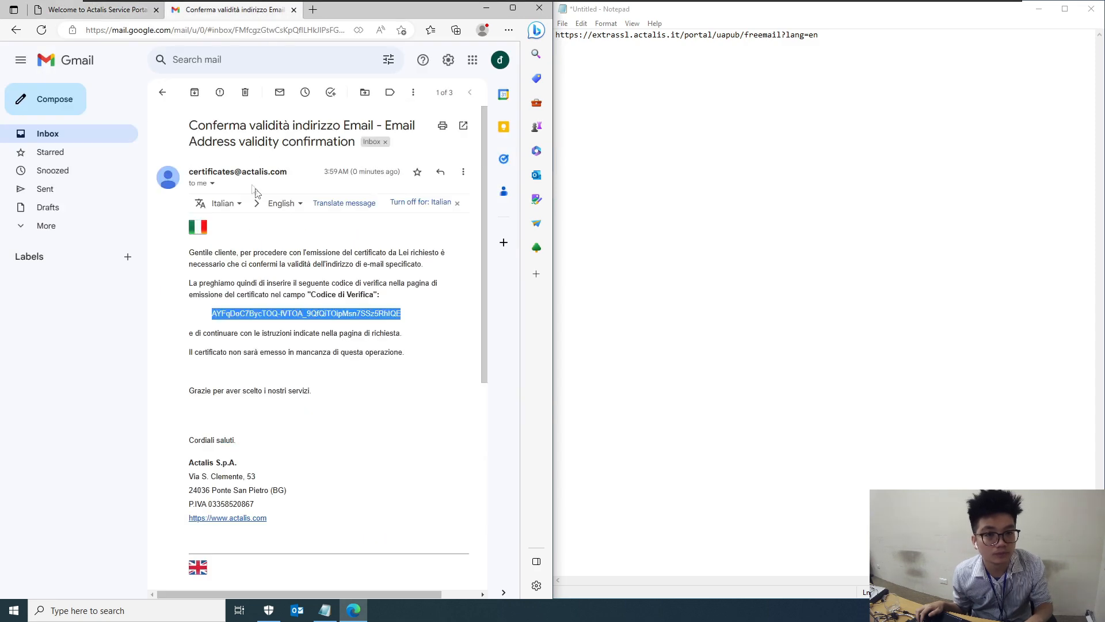
click(163, 93)
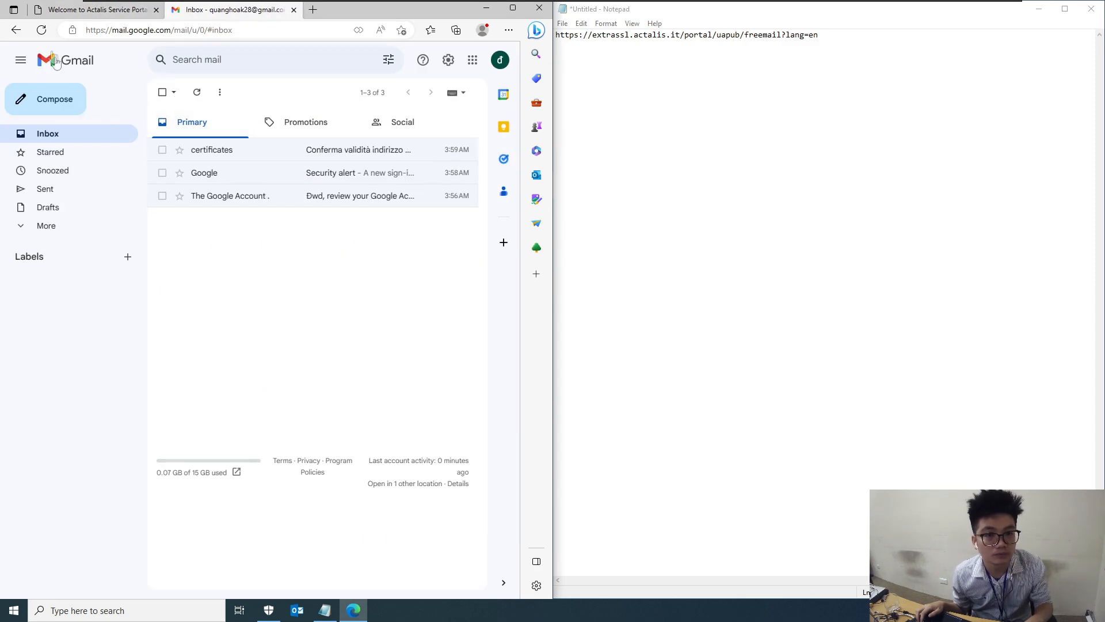
click(42, 30)
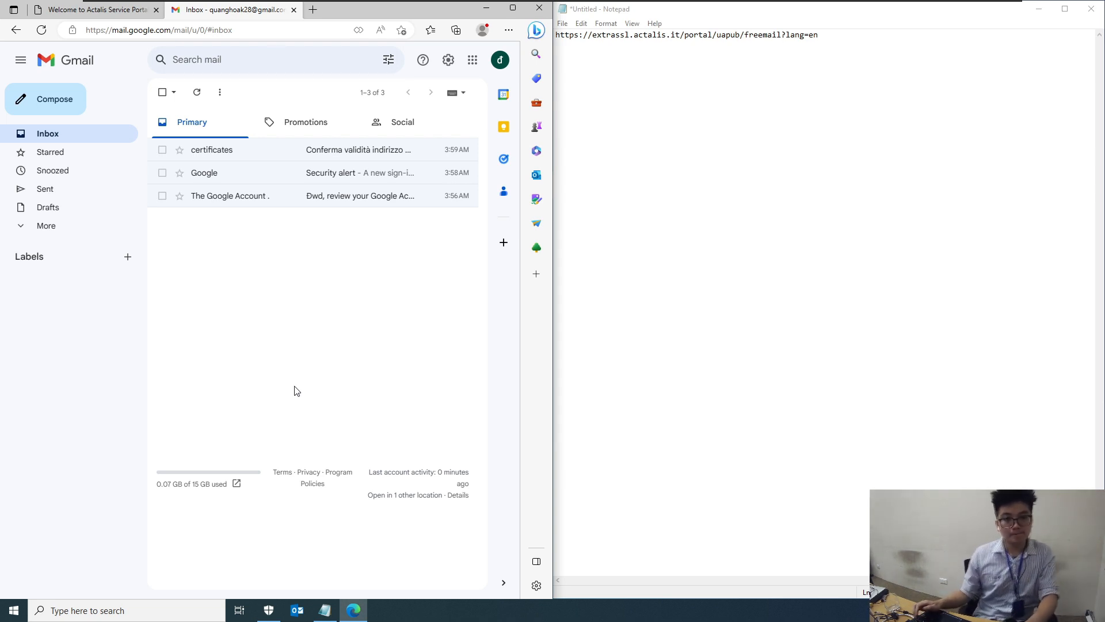
click(41, 29)
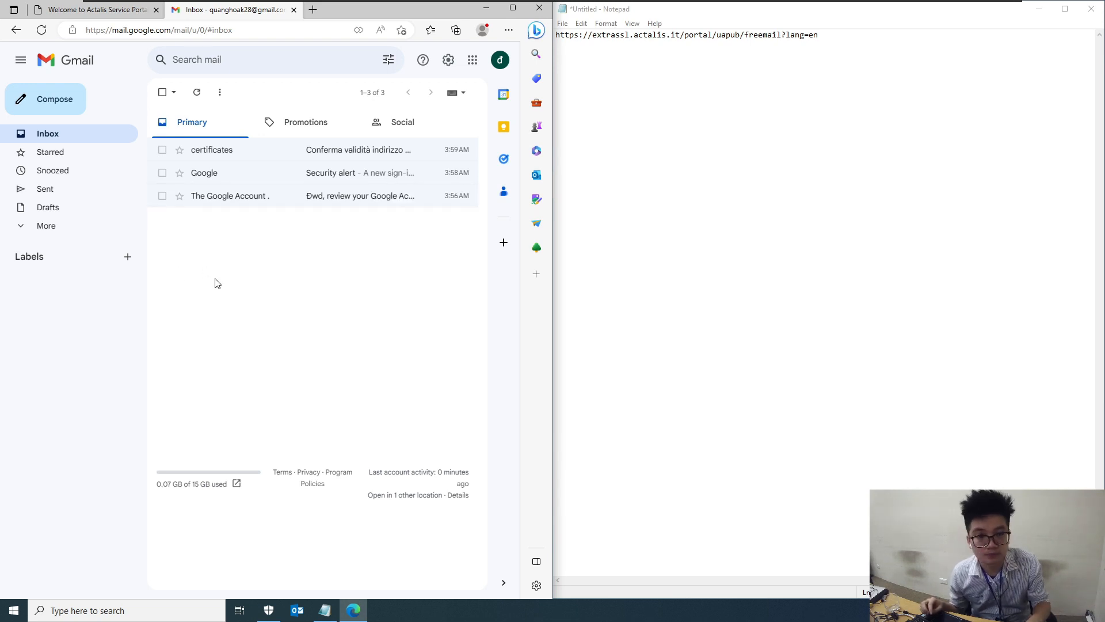
click(196, 93)
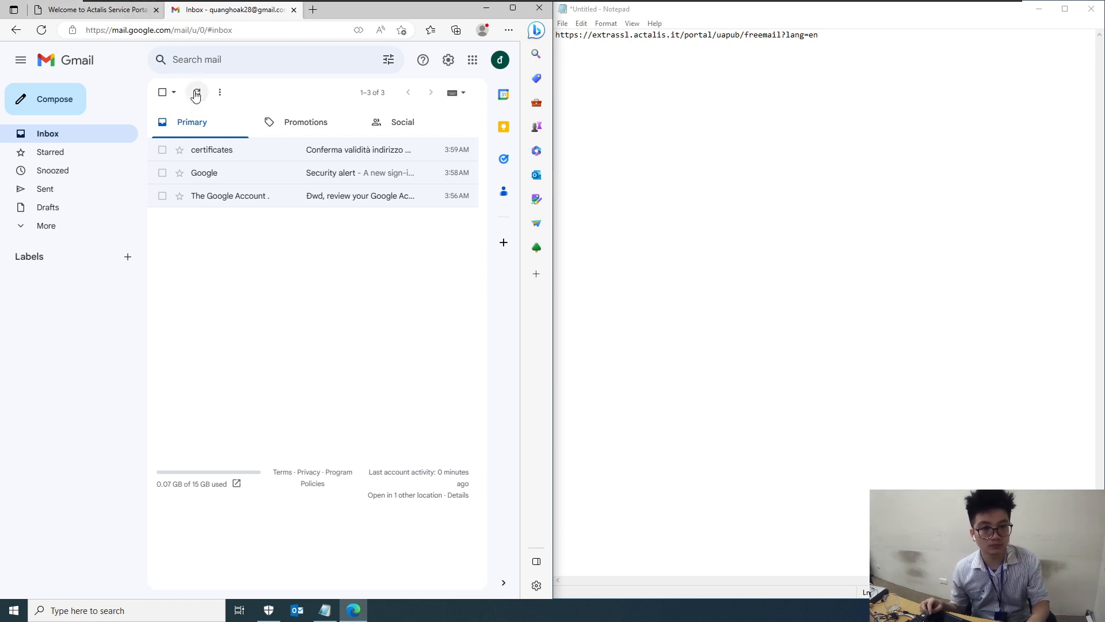
click(36, 31)
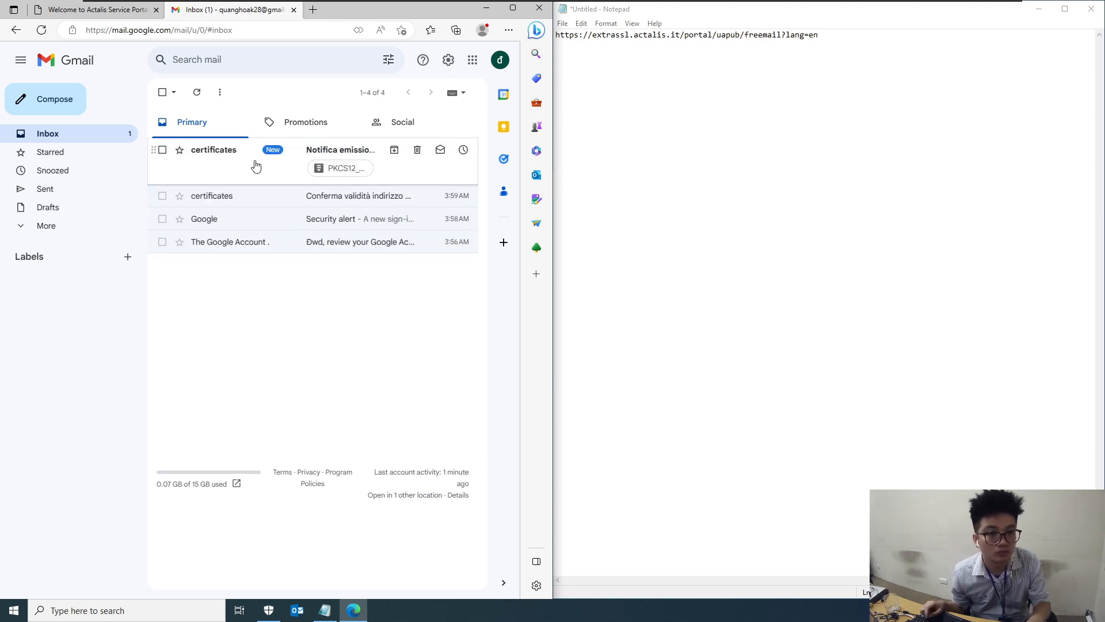
Download the PKCS12 credential zip attached to the certificate issuance email and show it in the Downloads folder
click(289, 158)
scroll(237, 370, down, 10)
mouse_move(224, 443)
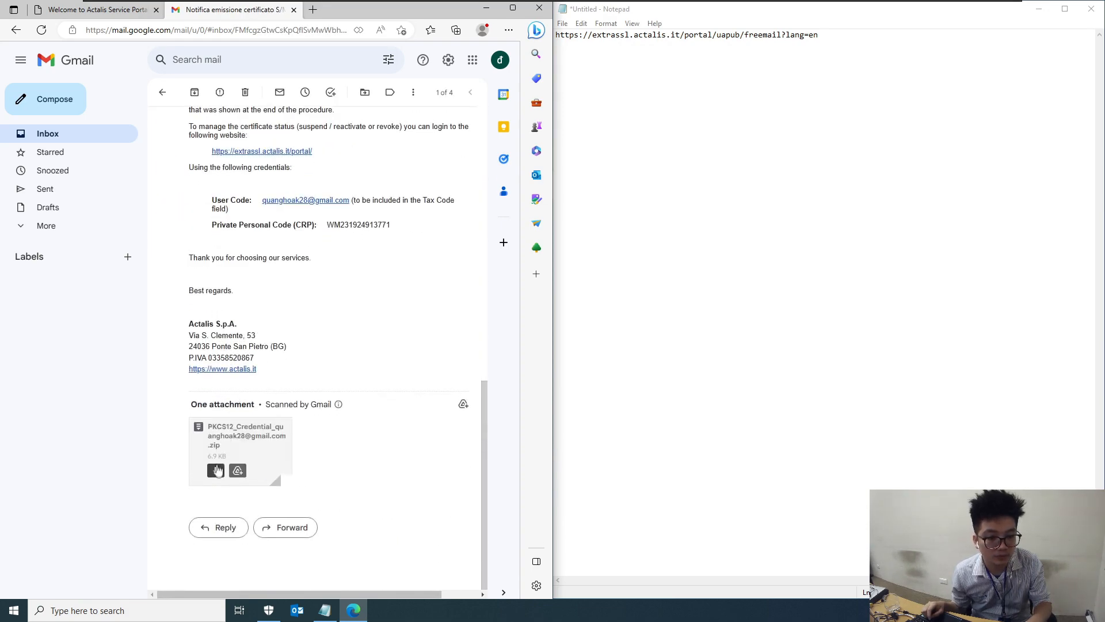
click(217, 469)
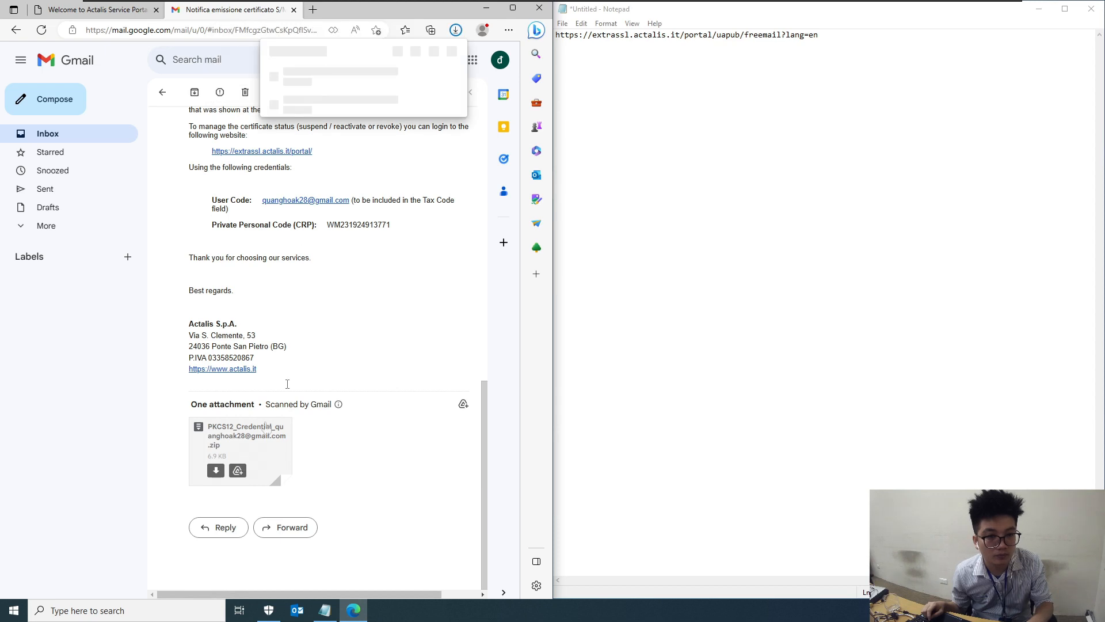
click(398, 52)
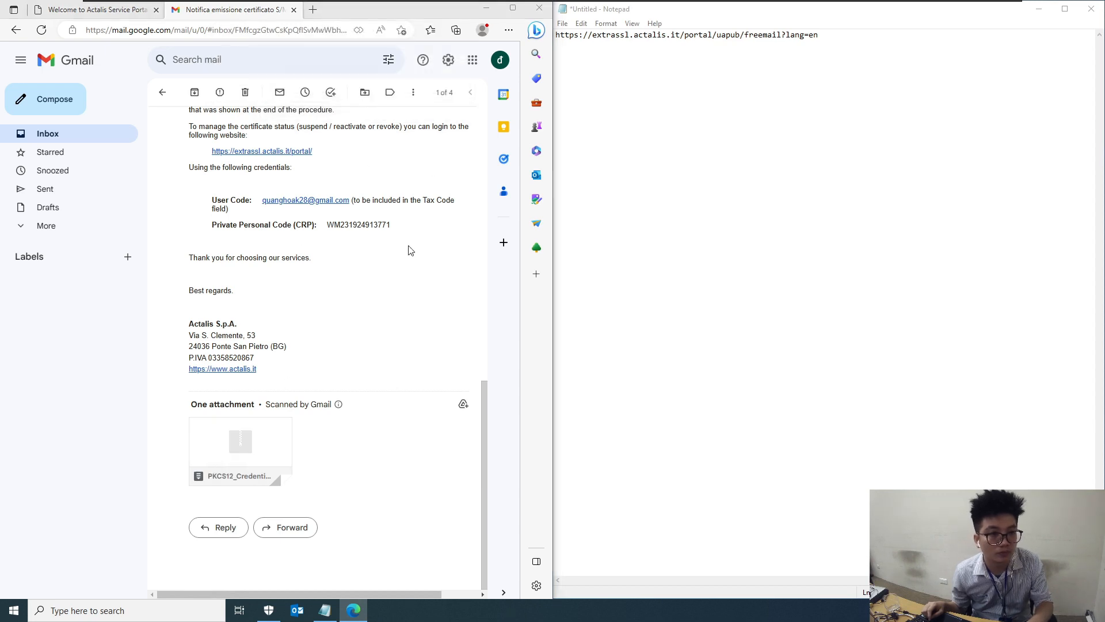
Extract the downloaded PKCS12 credential zip to the default folder inside Downloads
click(411, 218)
right_click(412, 220)
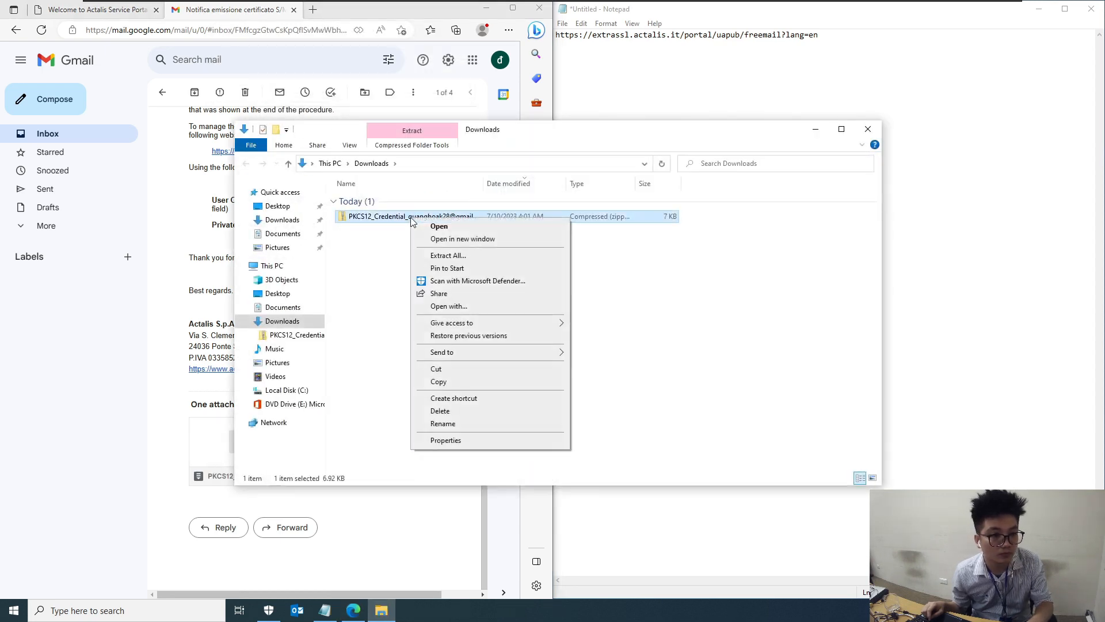
click(452, 255)
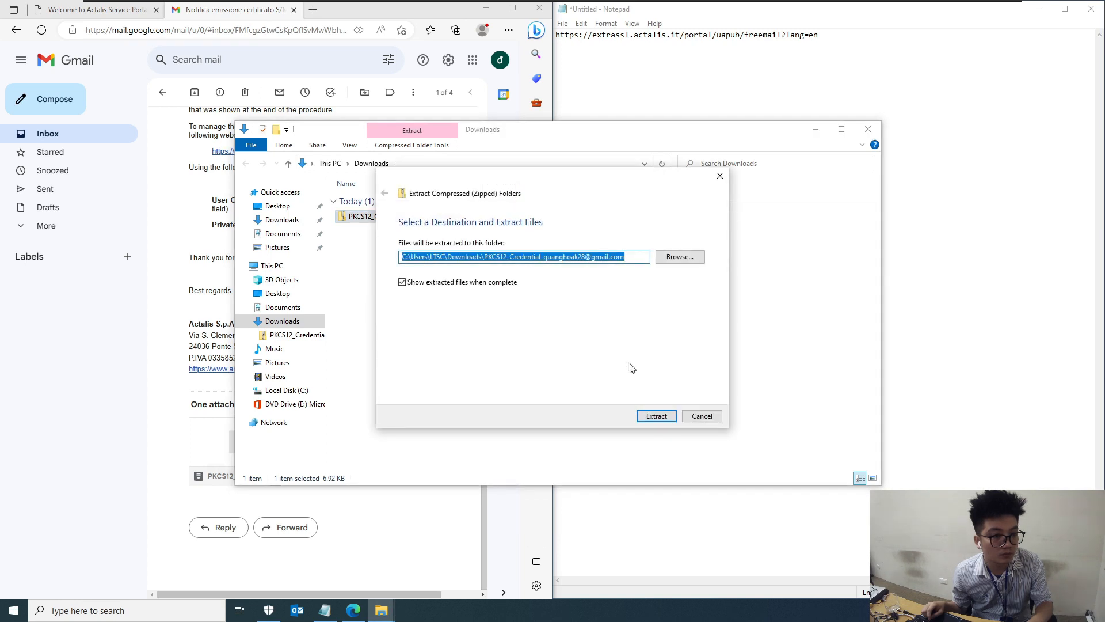
click(657, 415)
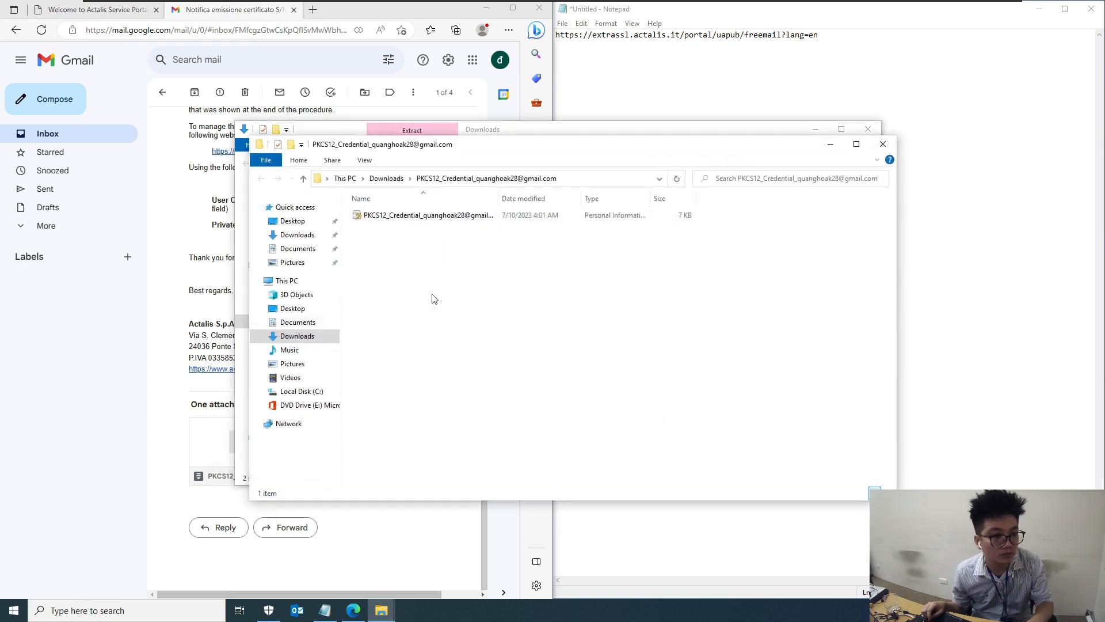
Start importing the extracted PKCS12 certificate for the Current User and advance to the private key password page
double_click(411, 217)
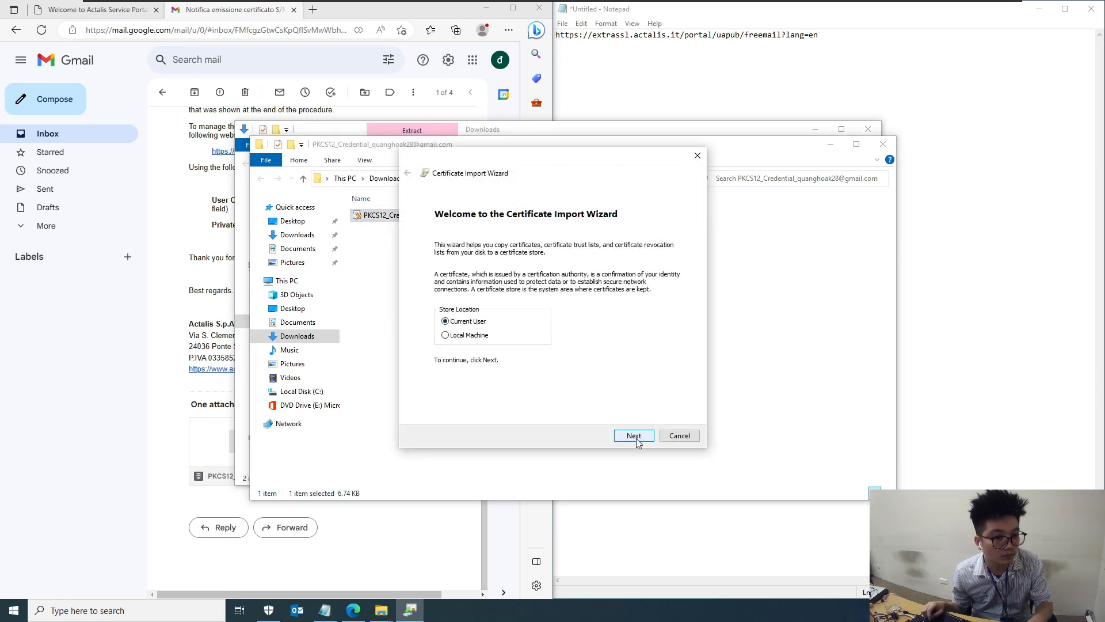
click(634, 436)
click(633, 436)
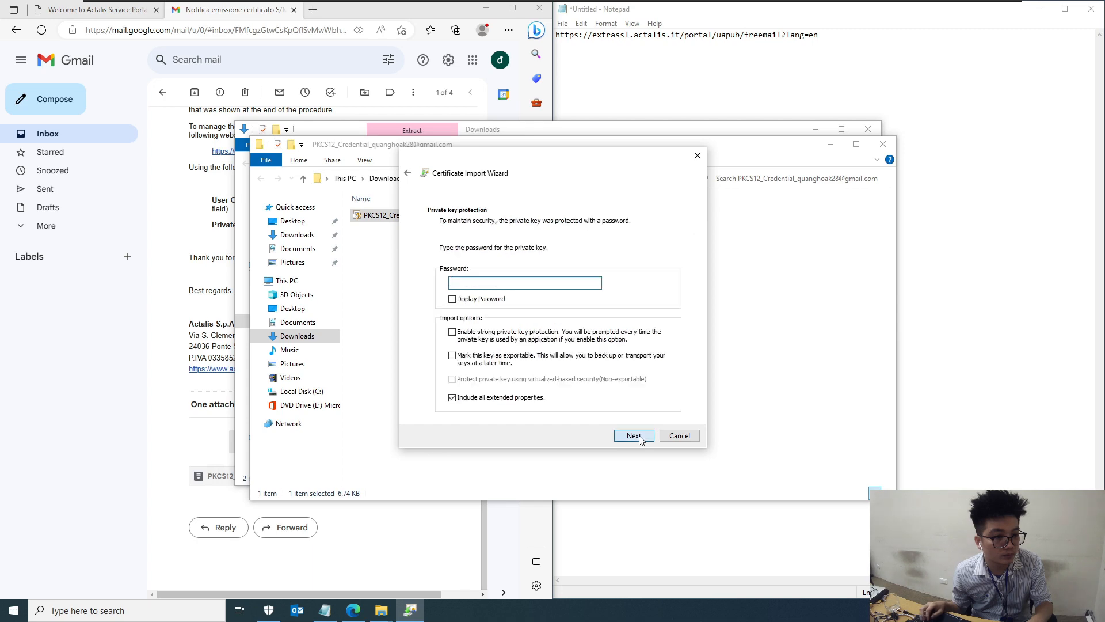
Copy the certificate password from the Actalis success page into the import wizard's private key password field, and mark the key as exportable
click(98, 10)
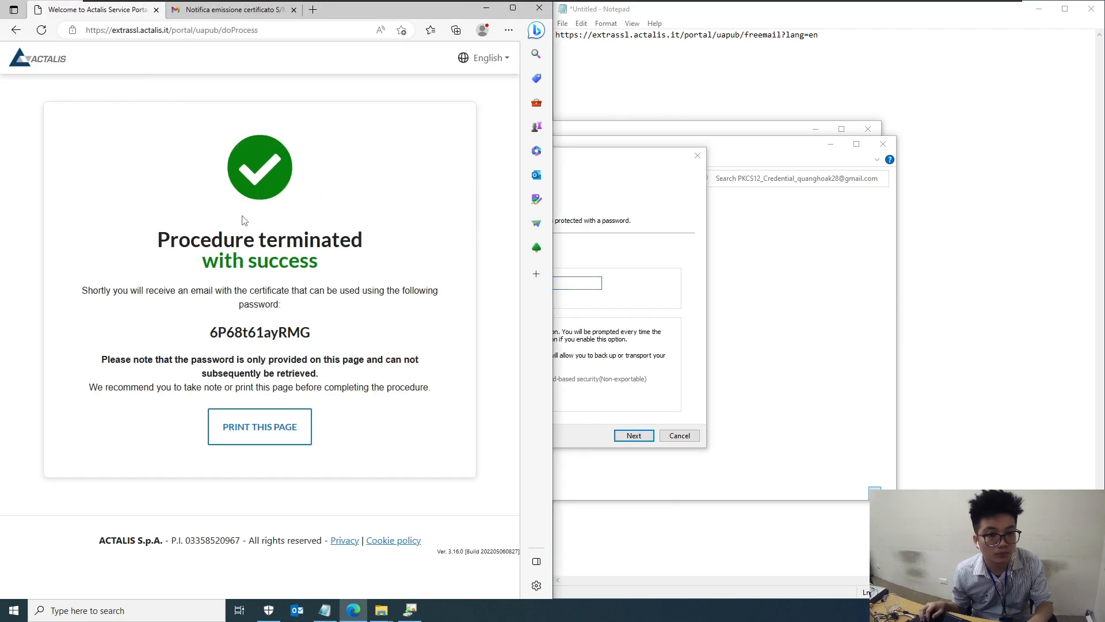
double_click(272, 333)
right_click(278, 336)
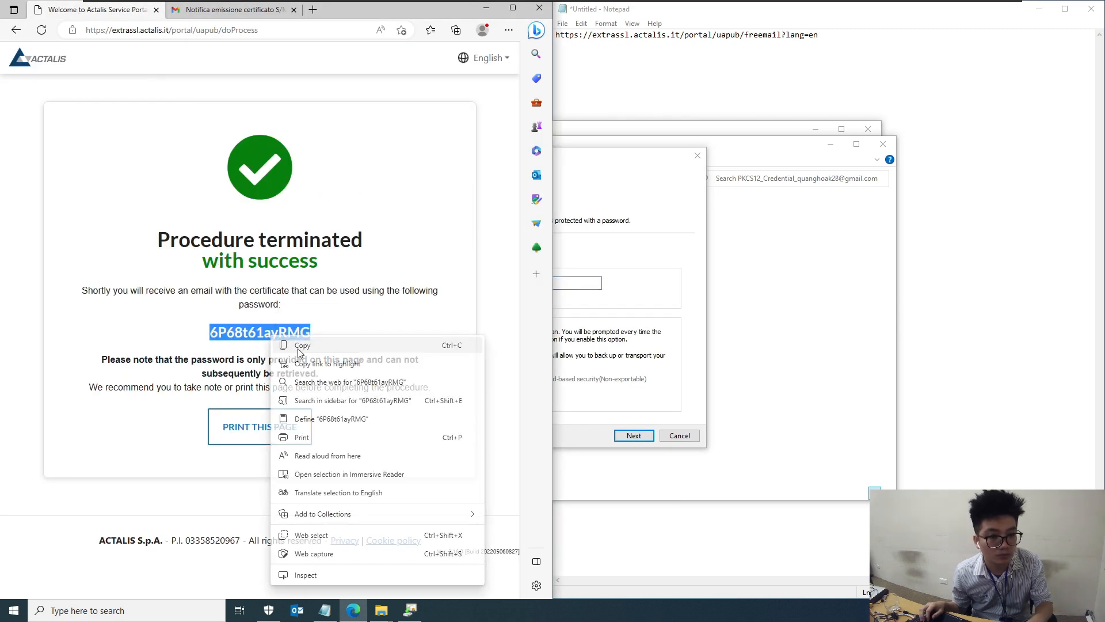
click(291, 346)
click(625, 168)
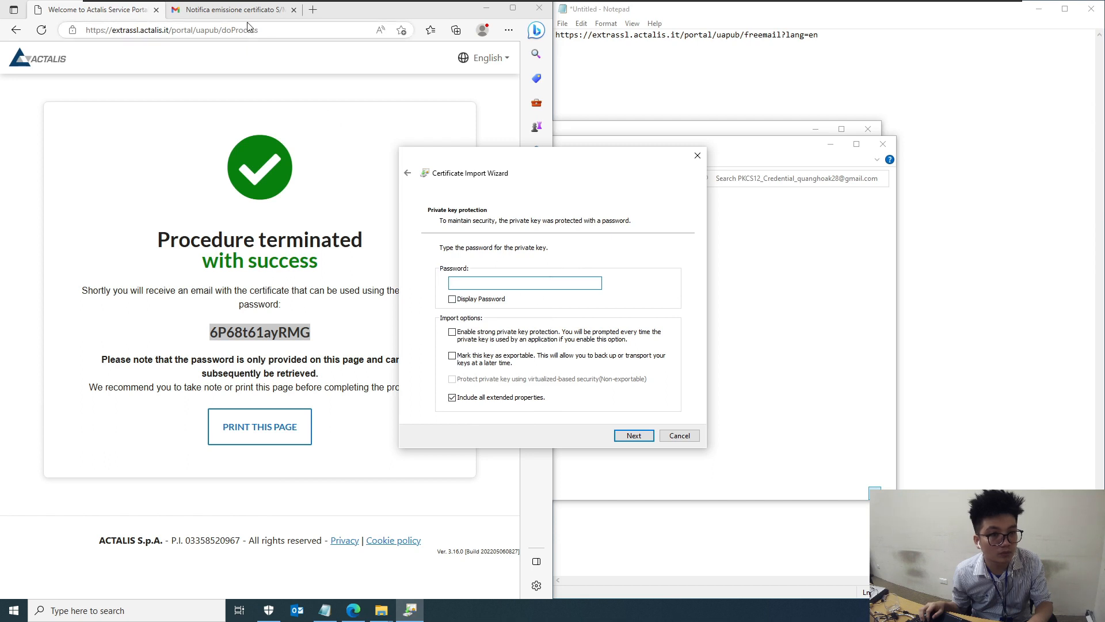
right_click(485, 283)
click(518, 330)
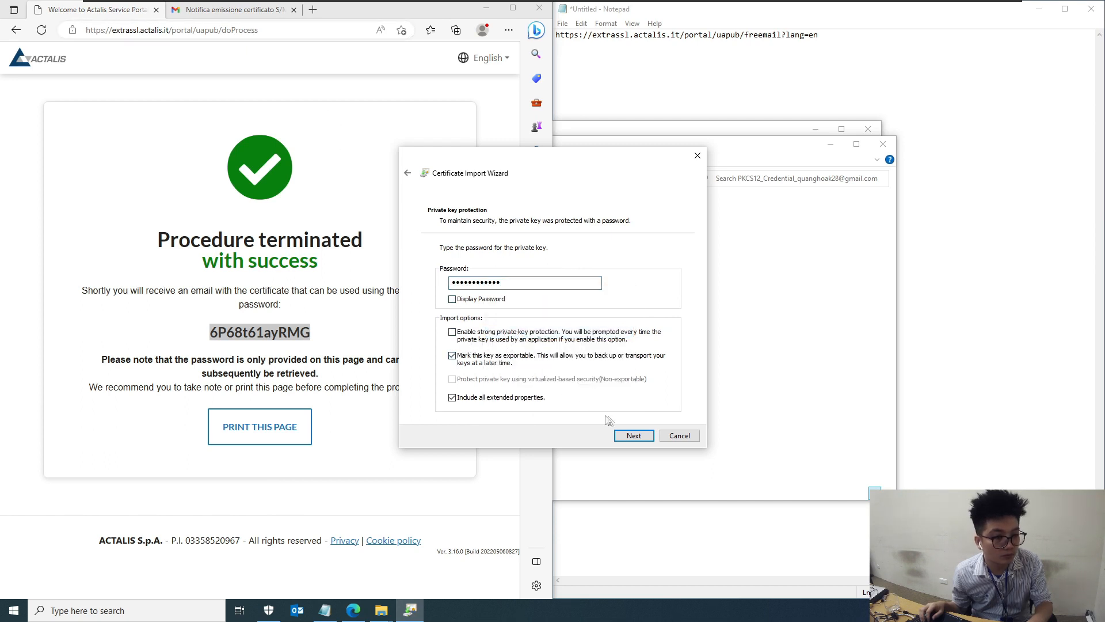
Complete the certificate import and approve installing the Actalis Authentication Root CA certificate
click(638, 437)
click(633, 436)
click(631, 433)
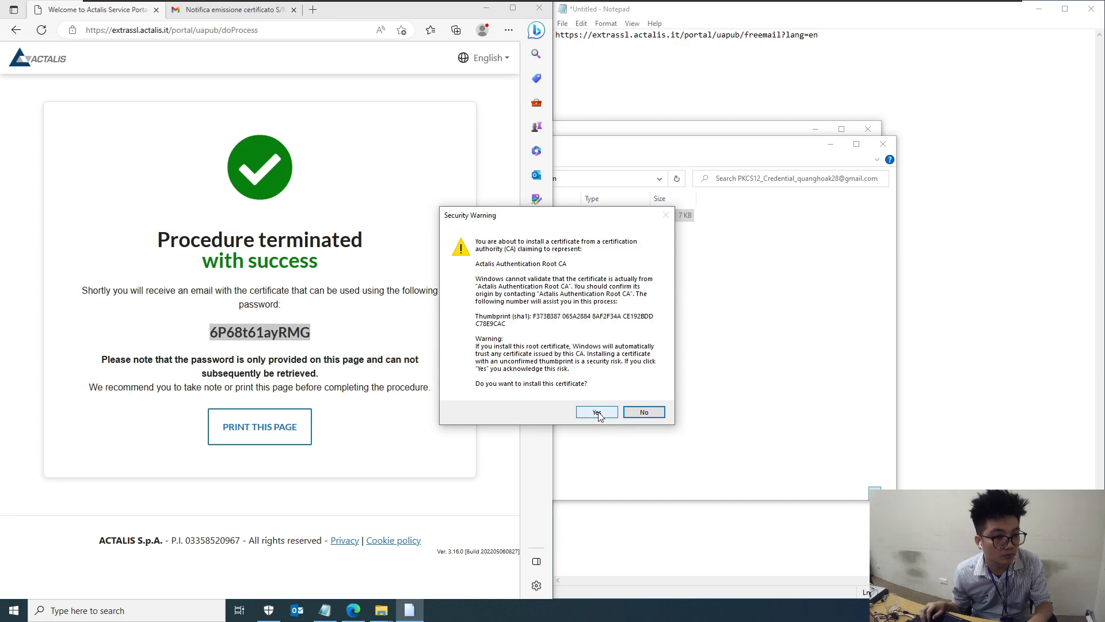
click(598, 413)
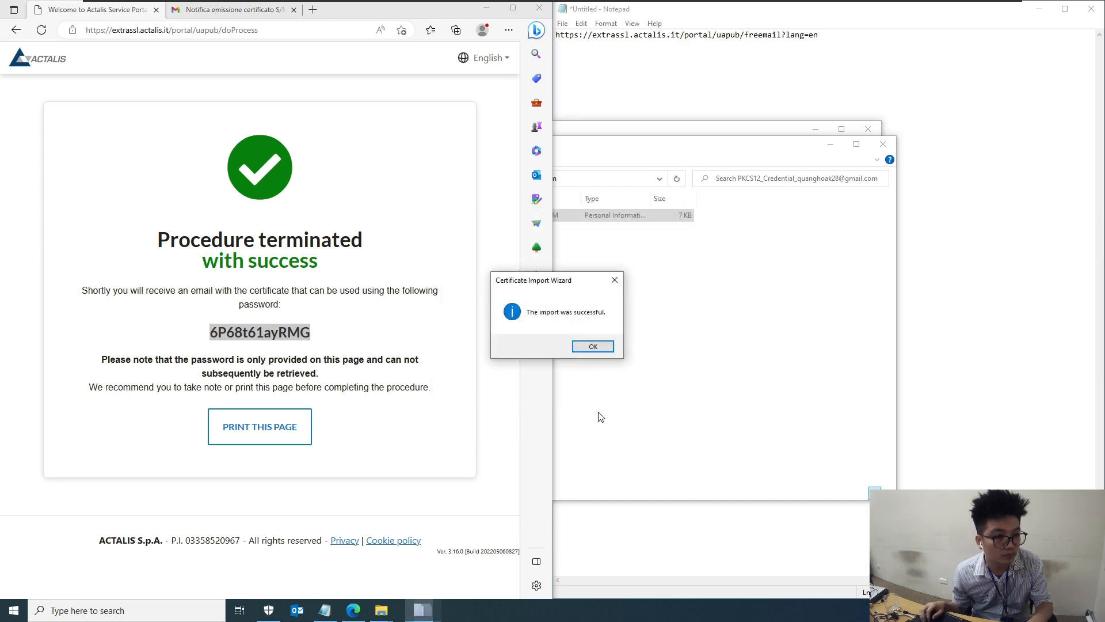
click(595, 344)
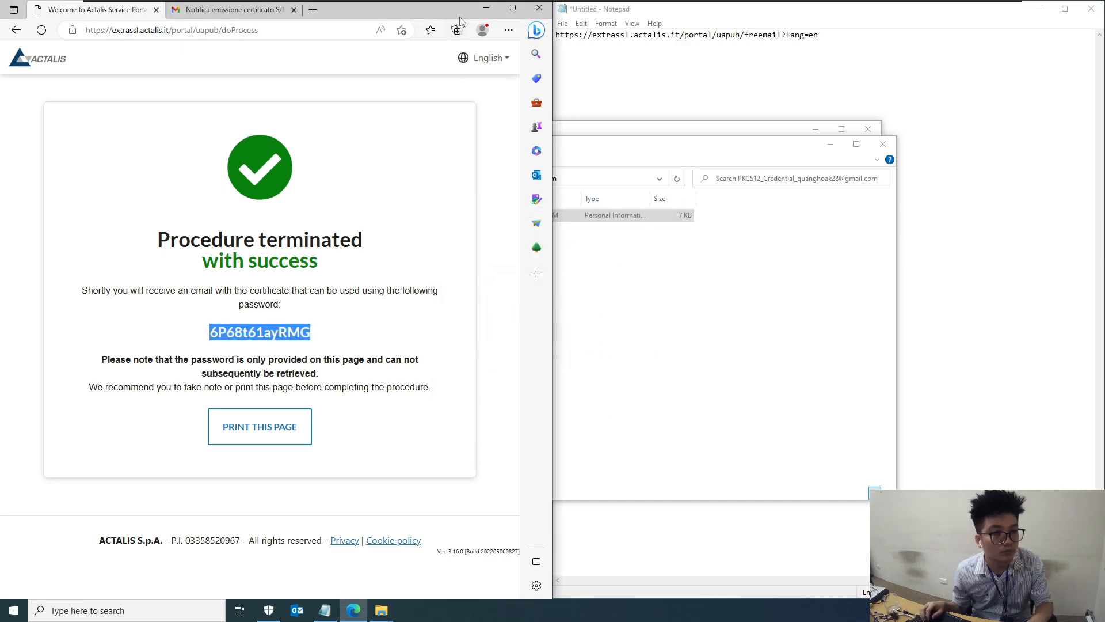
Minimize the browser, then find and open Windows' user certificate manager
click(486, 8)
click(451, 266)
drag(457, 145, 480, 164)
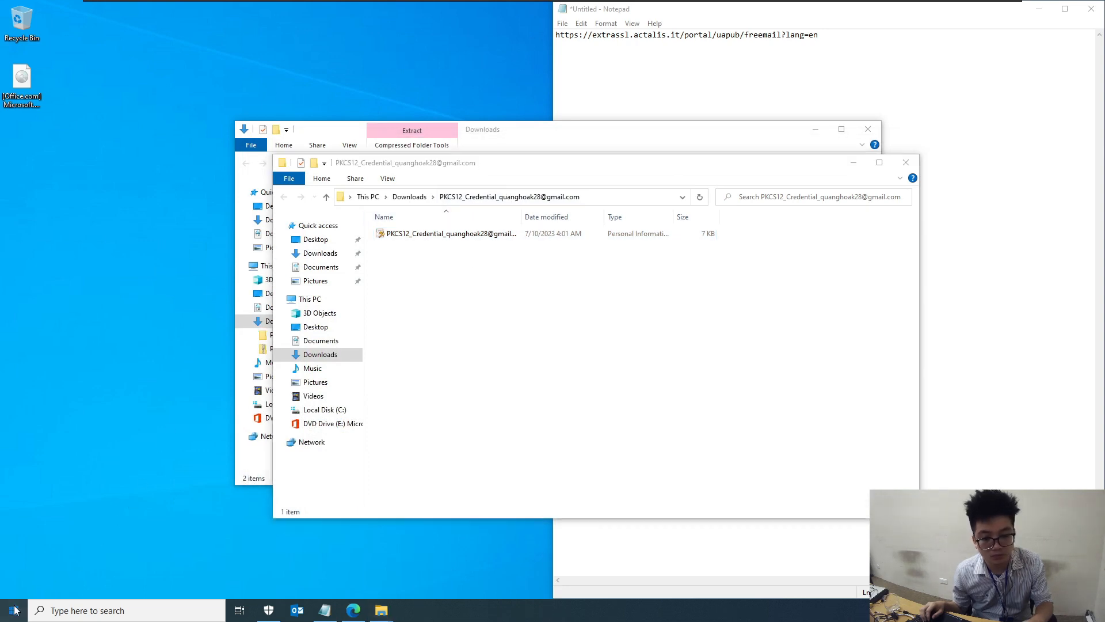
click(13, 610)
text(u)
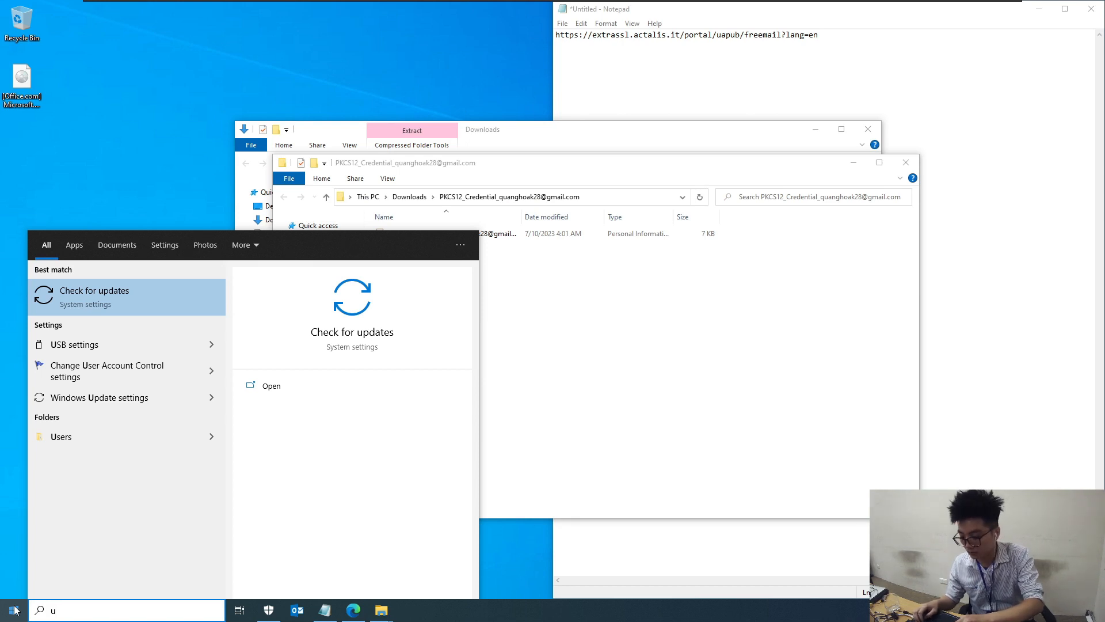
text(se)
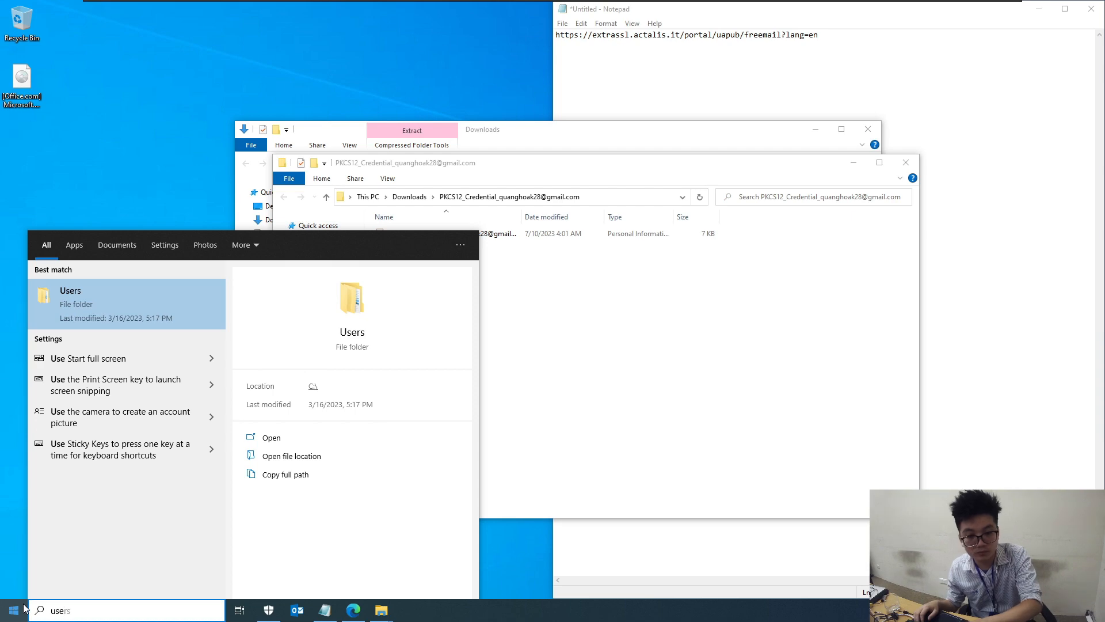
text(r)
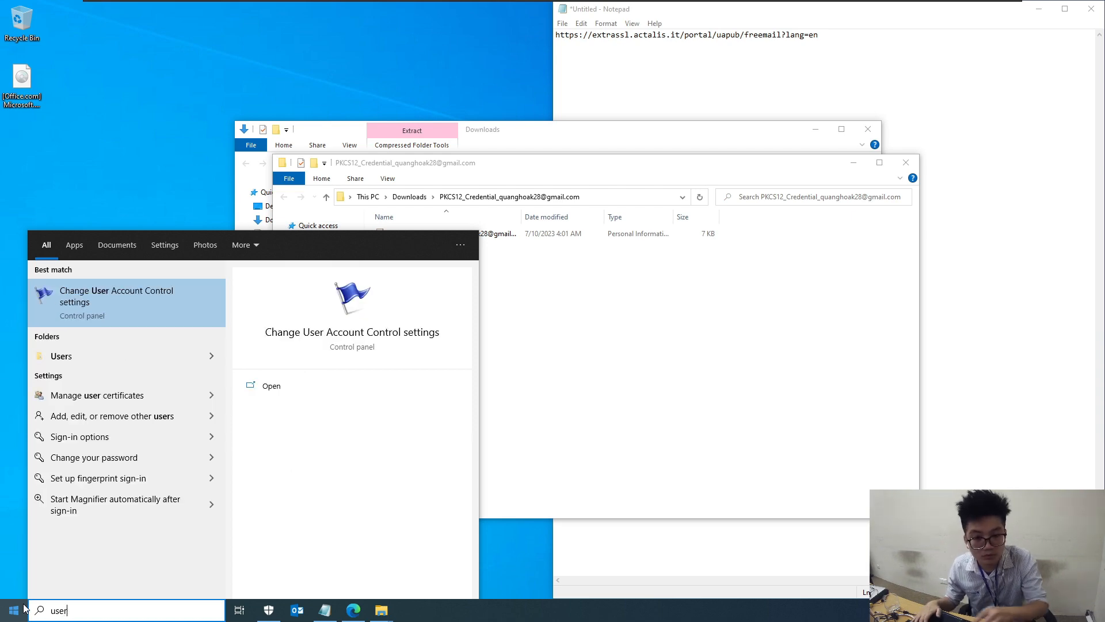
click(151, 398)
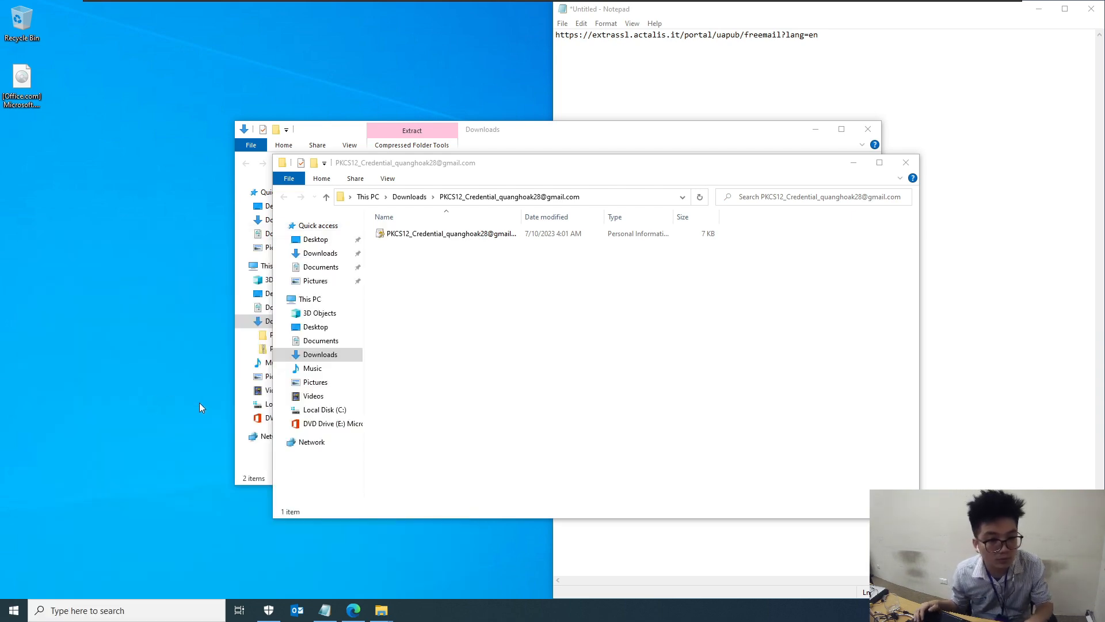
Open the imported e-mail certificate from the Personal certificates store and view its details and certification path
click(12, 65)
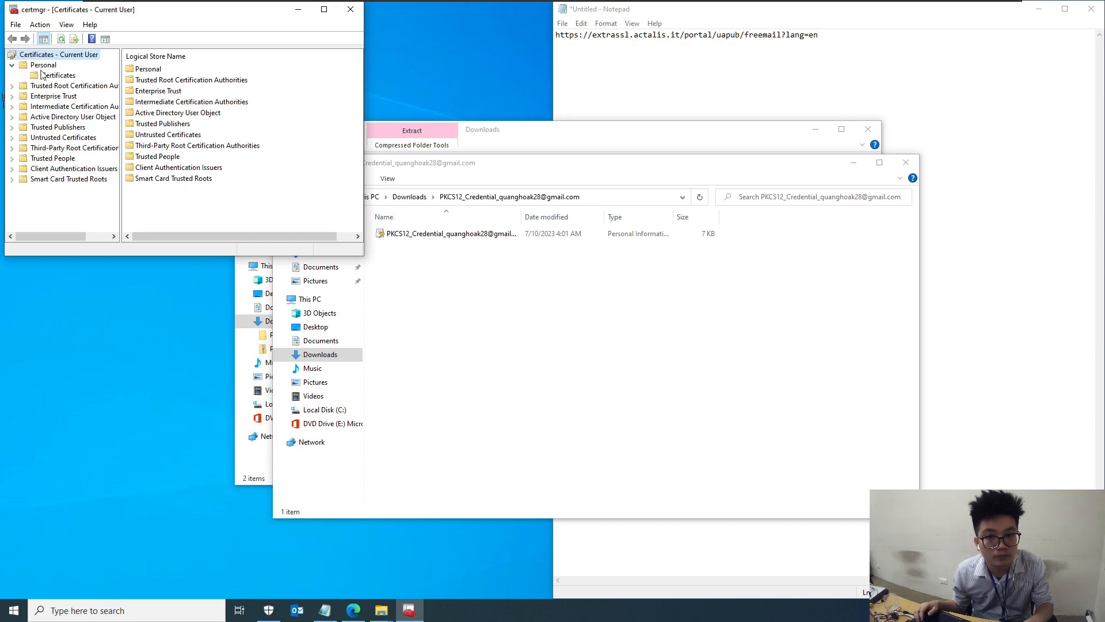
click(53, 75)
double_click(156, 69)
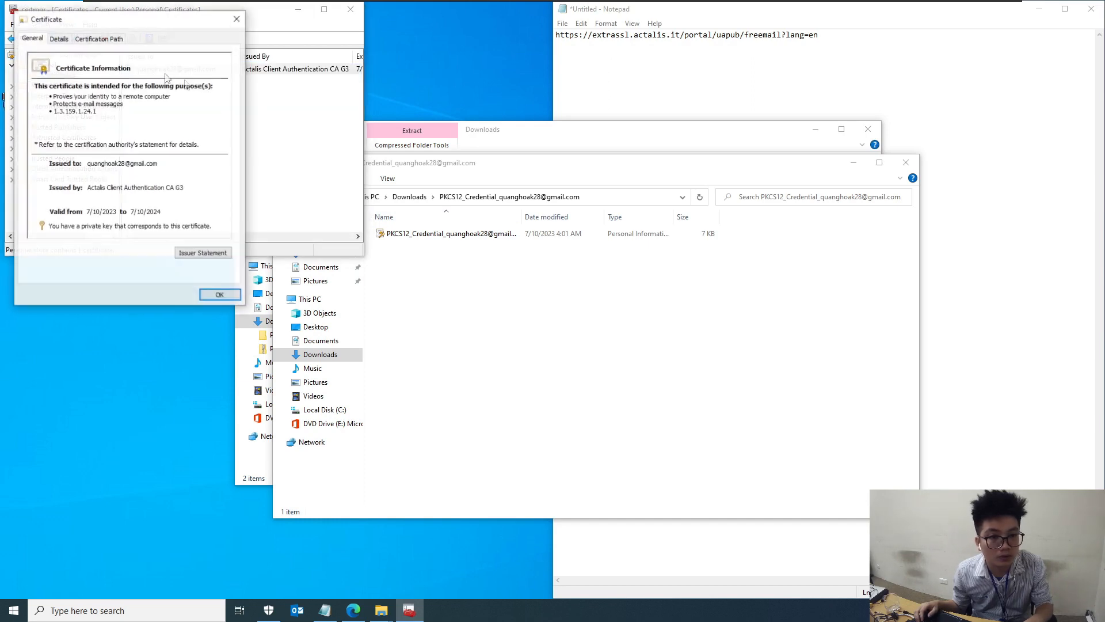
drag(123, 25, 408, 205)
click(344, 218)
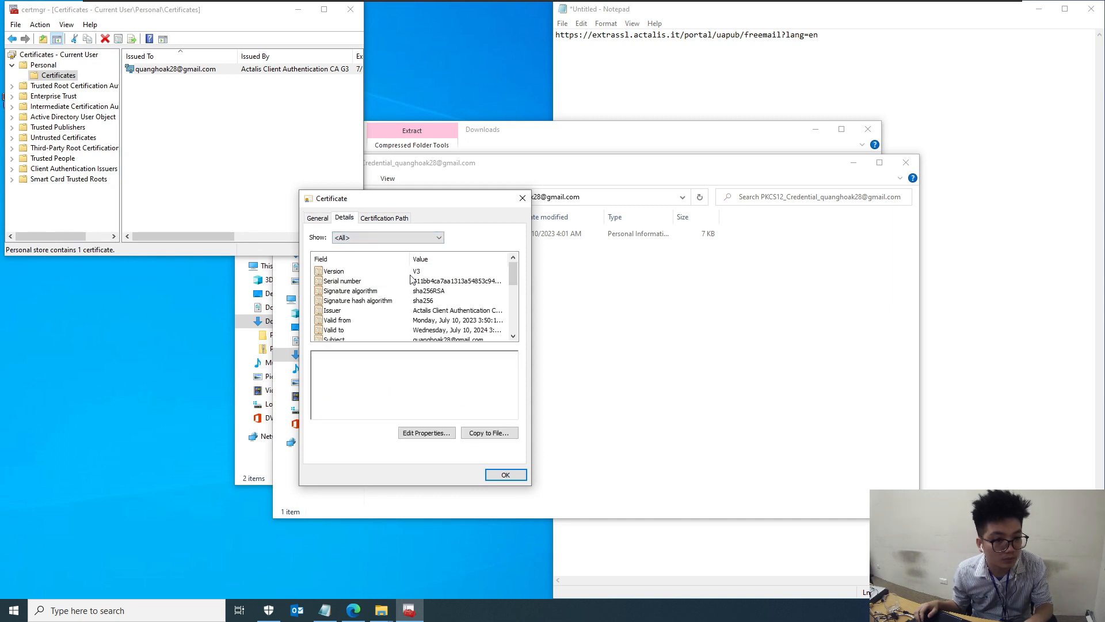
click(385, 220)
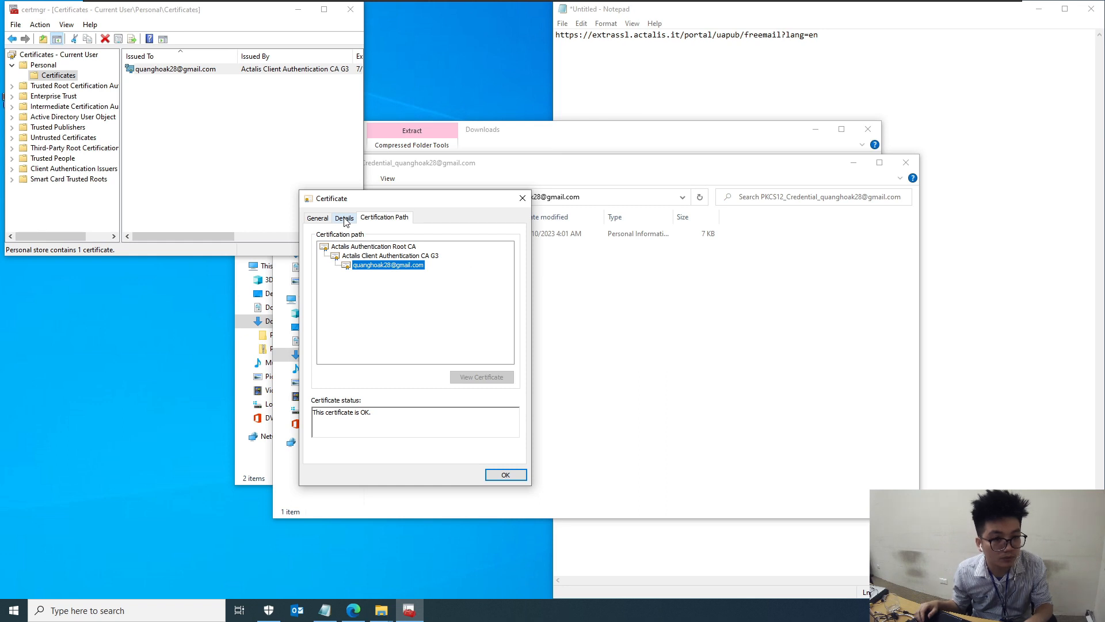
Open the Actalis Client Authentication CA G3 certificate from the certification path and start exporting it as DER encoded binary X.509
double_click(373, 255)
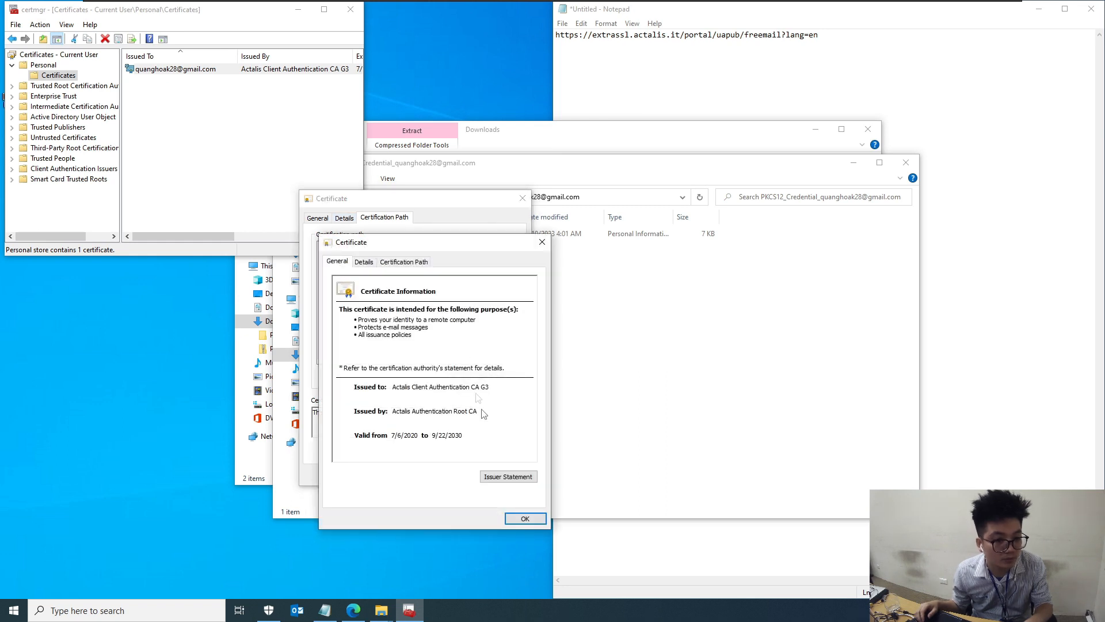
click(374, 262)
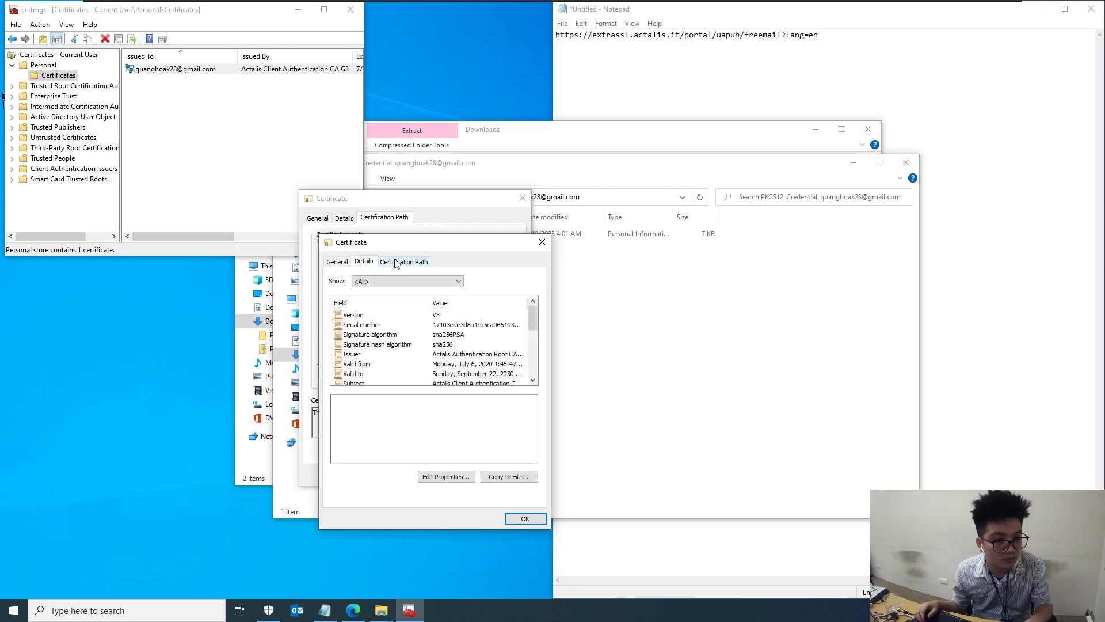
click(504, 477)
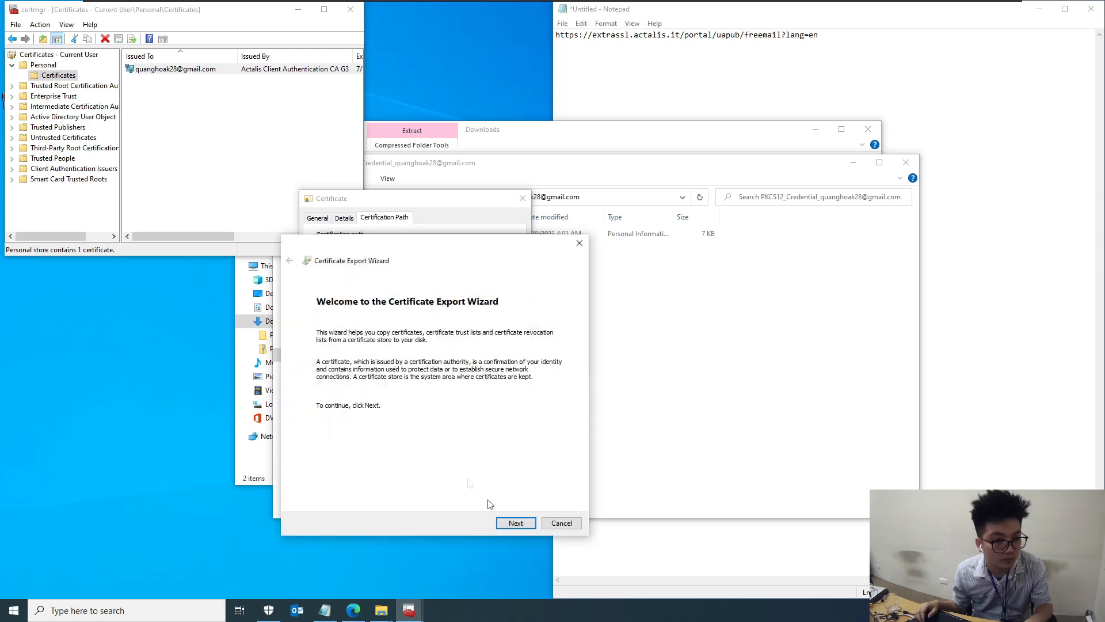
click(514, 523)
click(514, 523)
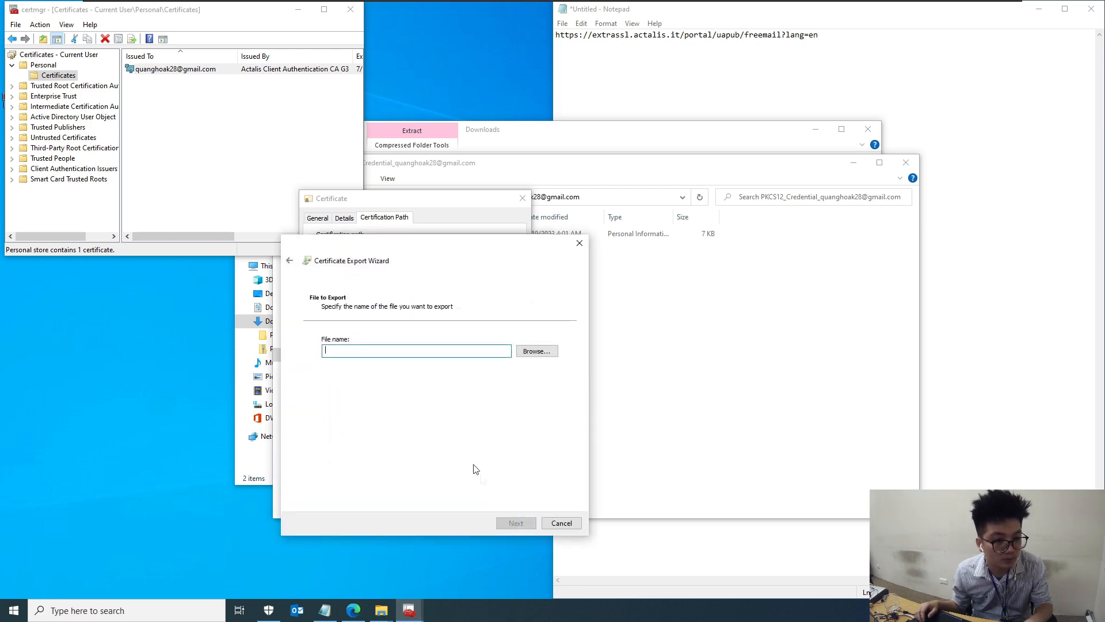
Browse for the export location and create and open a new folder named CA inside Downloads
click(529, 351)
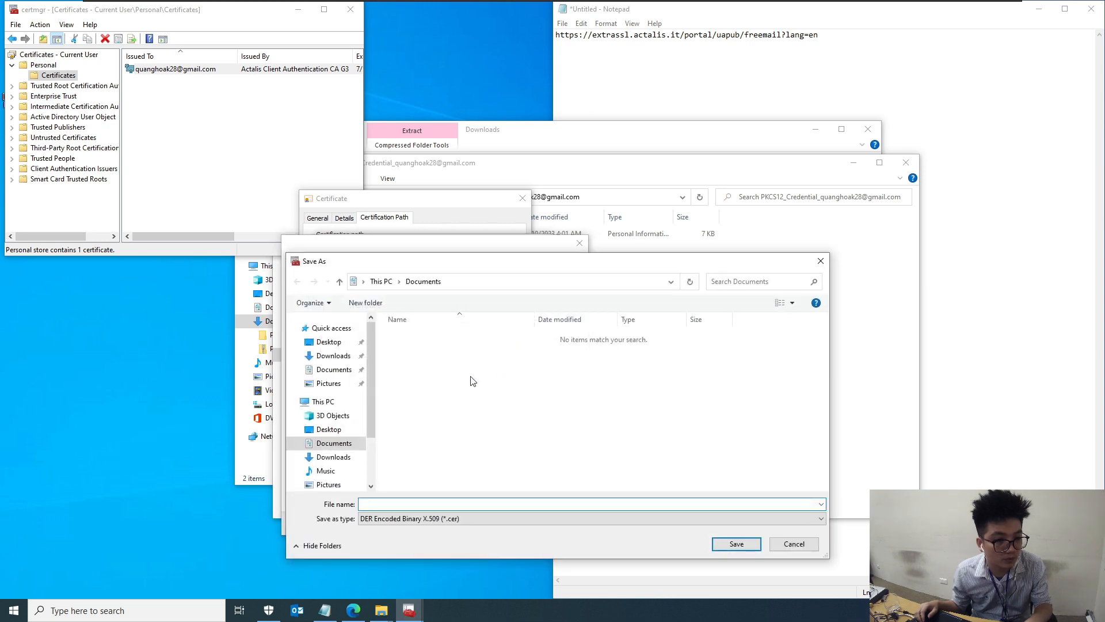
click(329, 356)
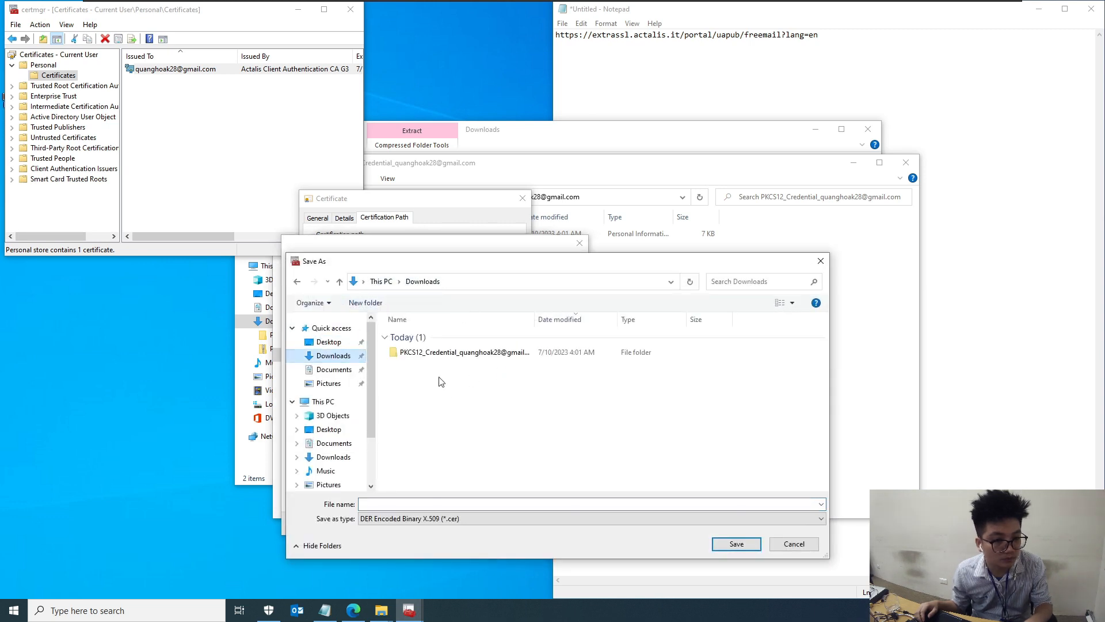
right_click(443, 396)
mouse_move(501, 502)
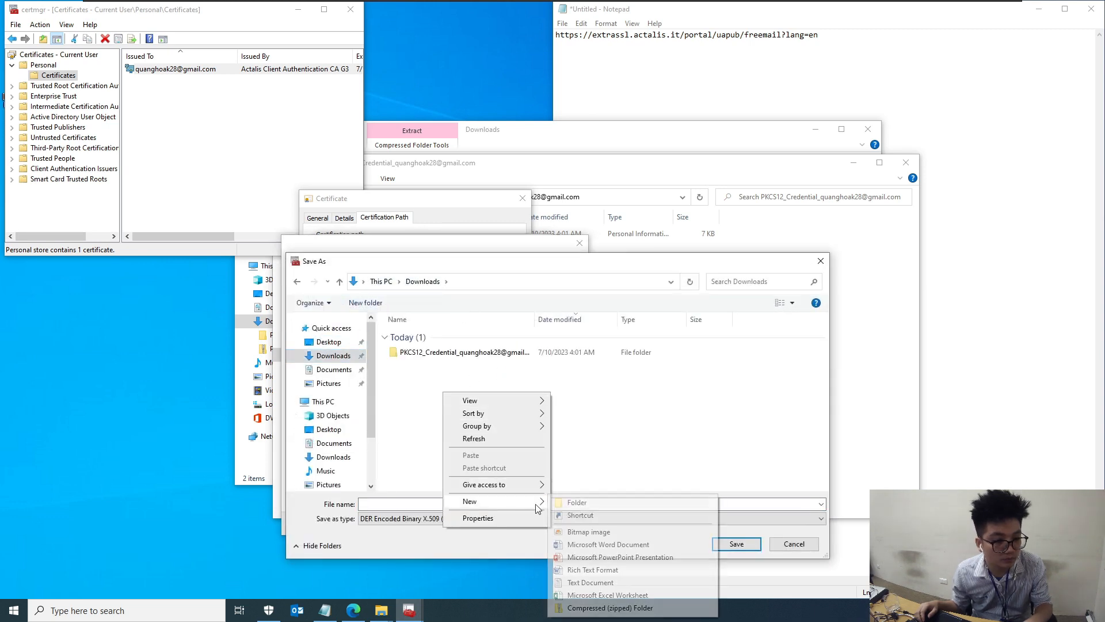
click(582, 503)
text(CA)
key(Return)
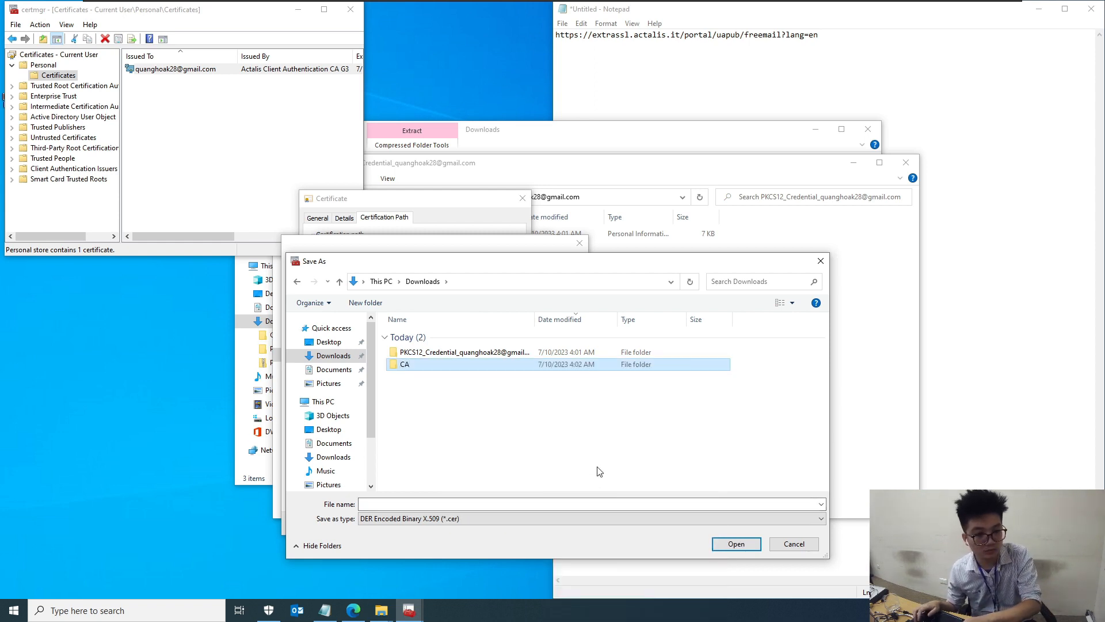
key(Return)
Export the certificate to the CA folder as CA G3.cer and close its certificate window
click(614, 502)
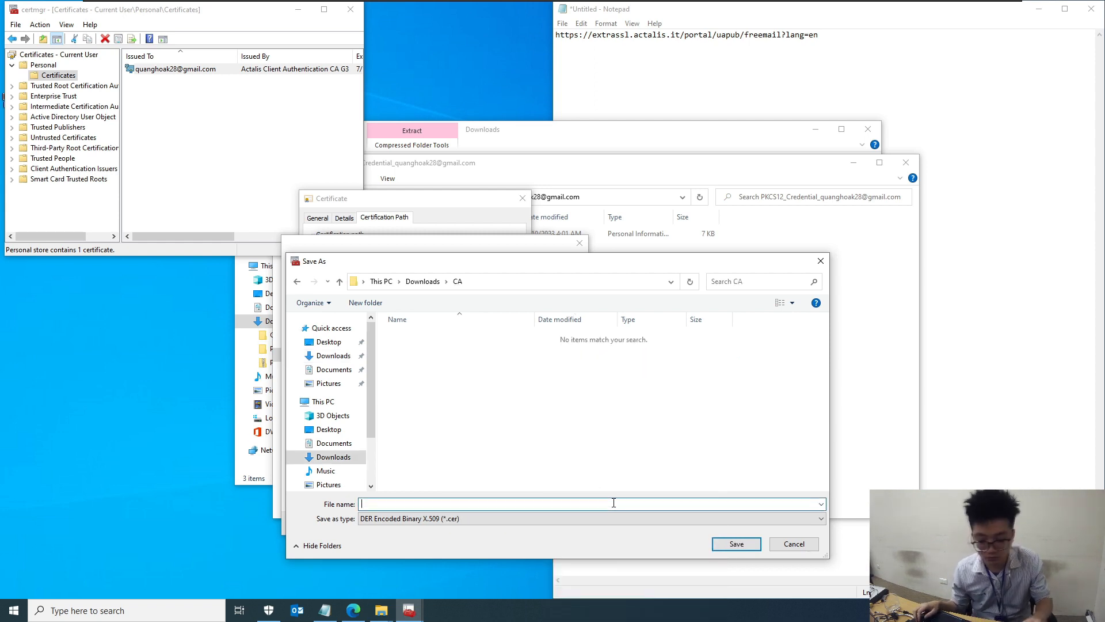
text(CA G3.cer)
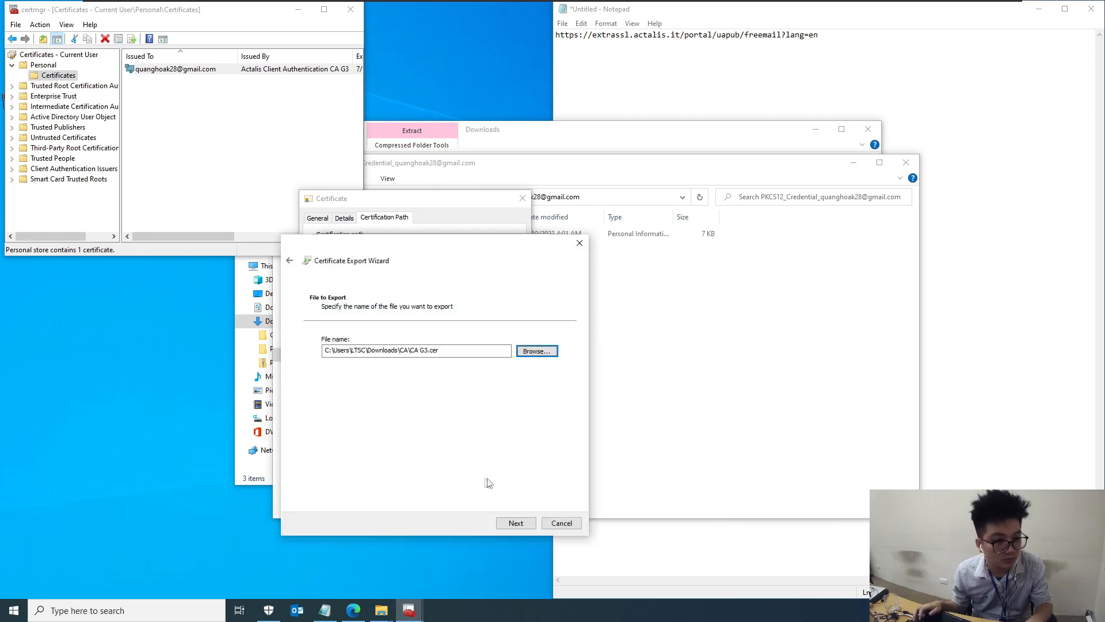
click(516, 523)
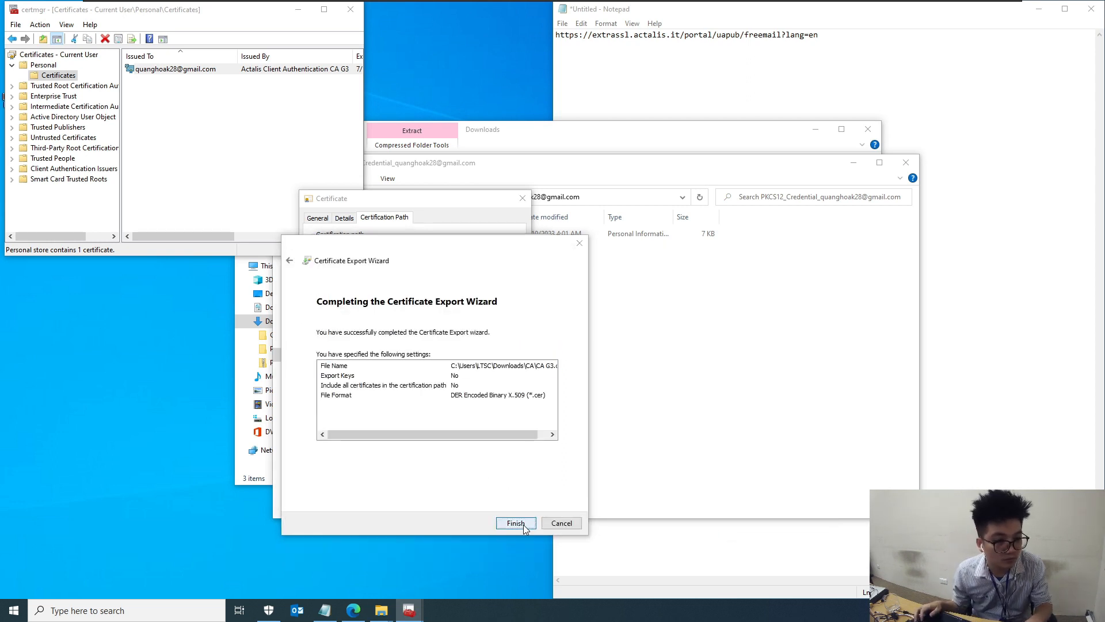
click(525, 527)
click(573, 342)
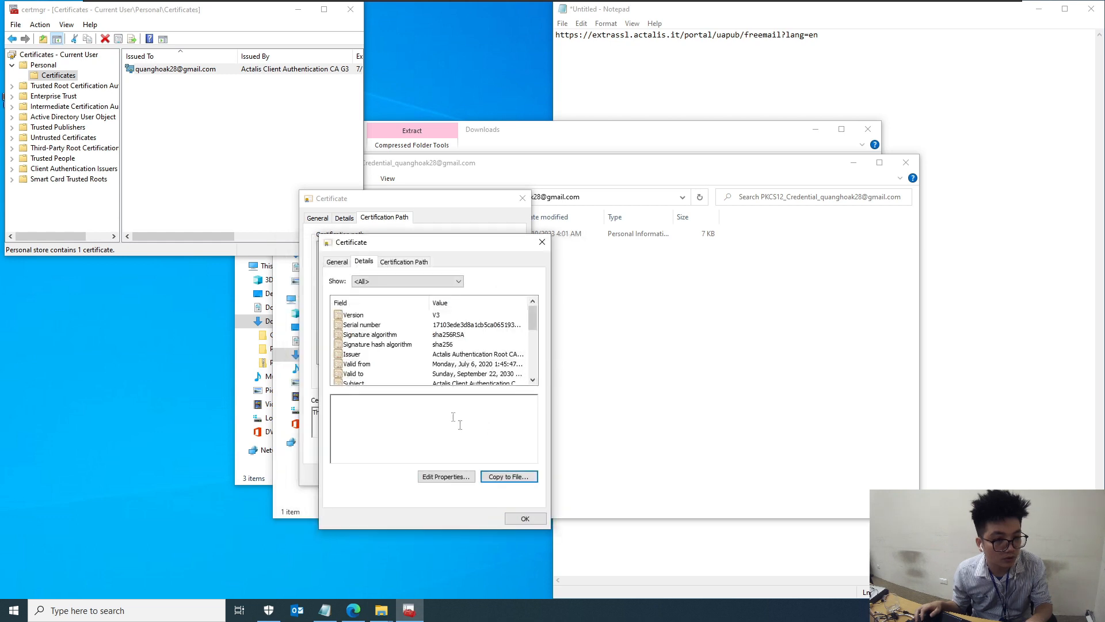
click(525, 518)
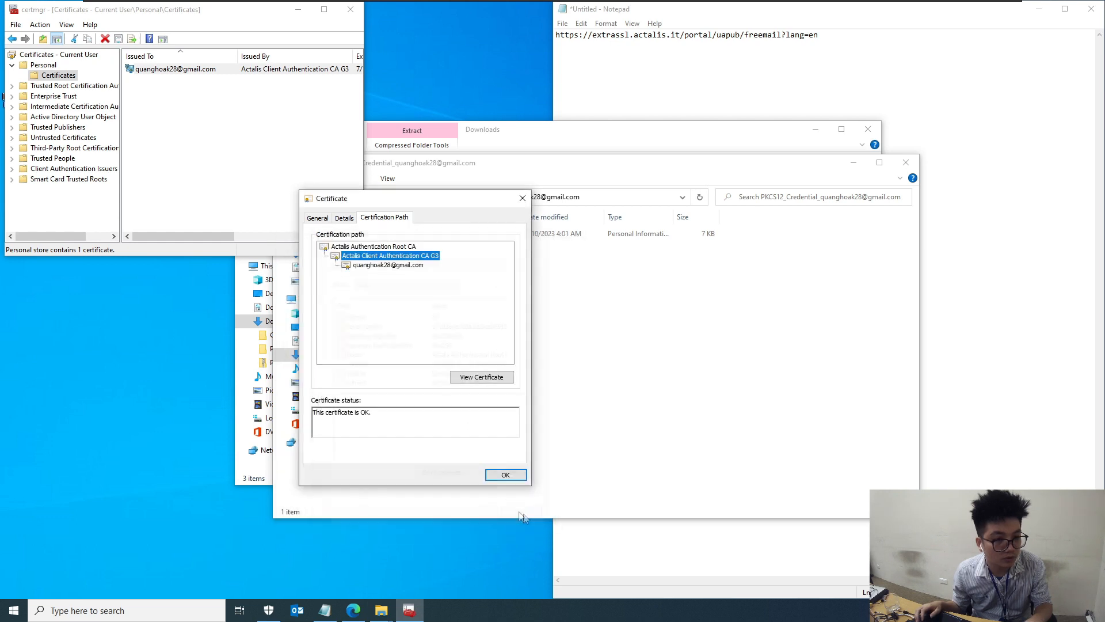
Open the Actalis Authentication Root CA certificate from the certification path and start exporting it as DER encoded binary X.509
click(380, 248)
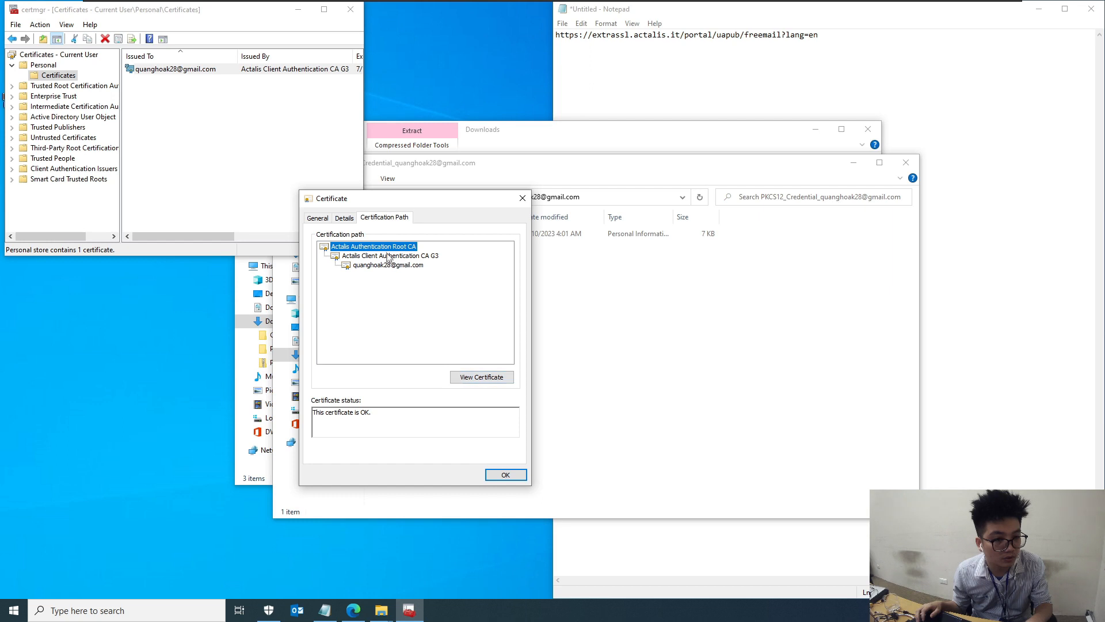
double_click(387, 252)
click(371, 264)
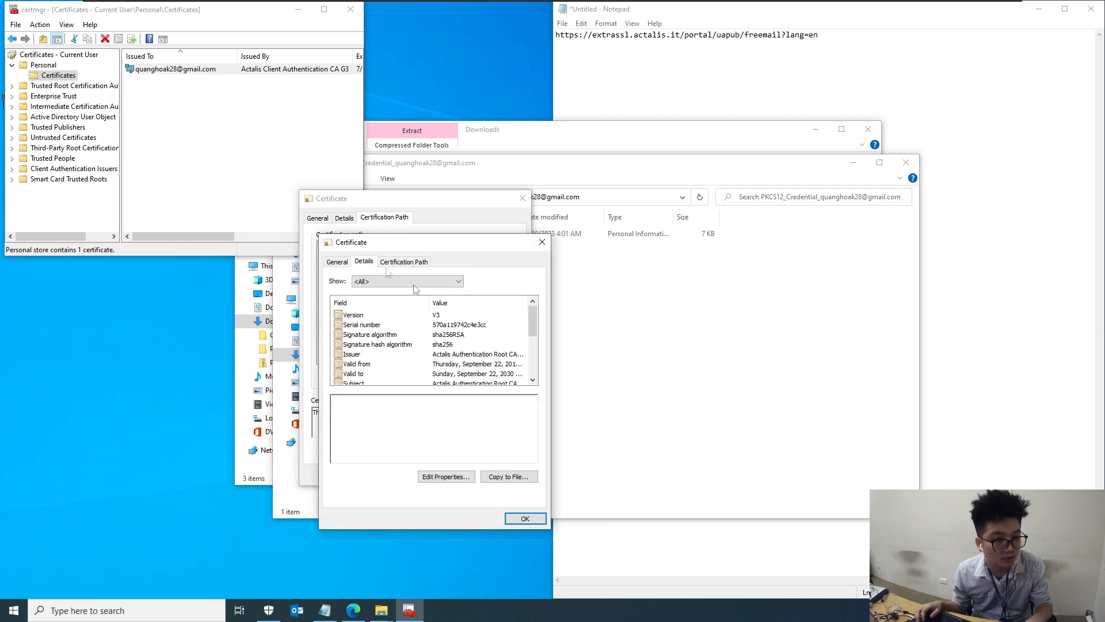
click(504, 475)
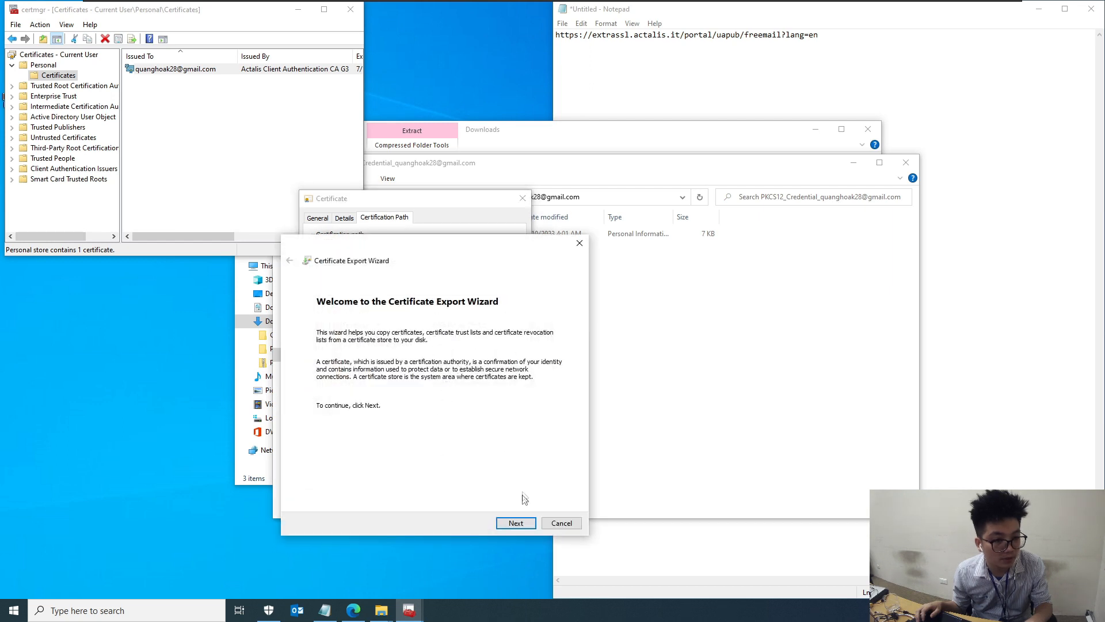
click(523, 526)
click(514, 522)
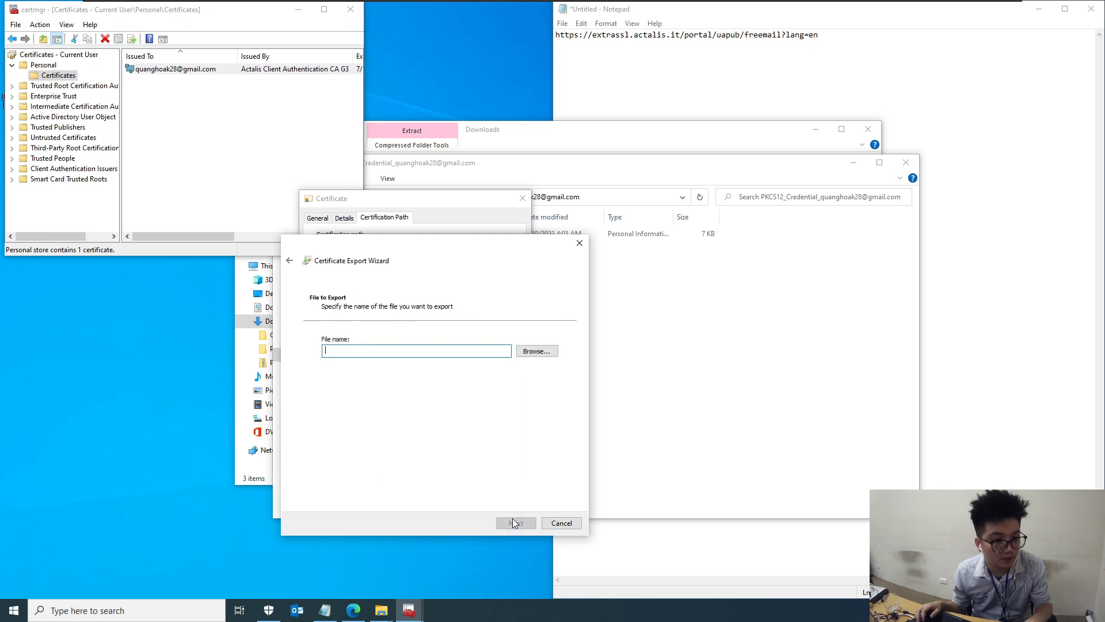
Export the root certificate to the CA folder in Downloads as ROOT CA.cer
click(535, 351)
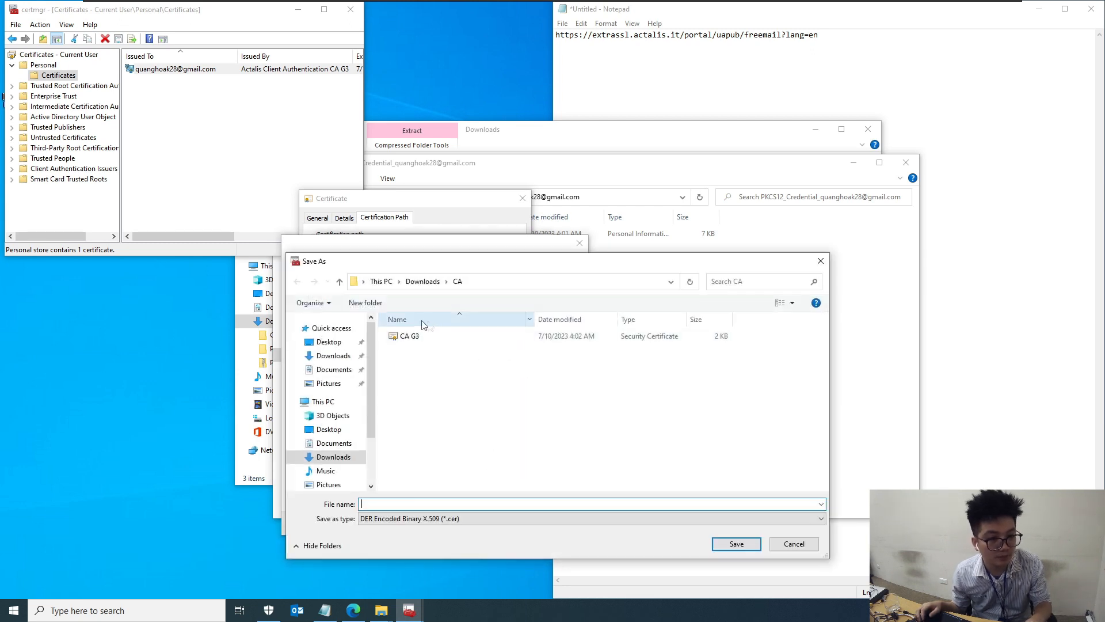
text(R)
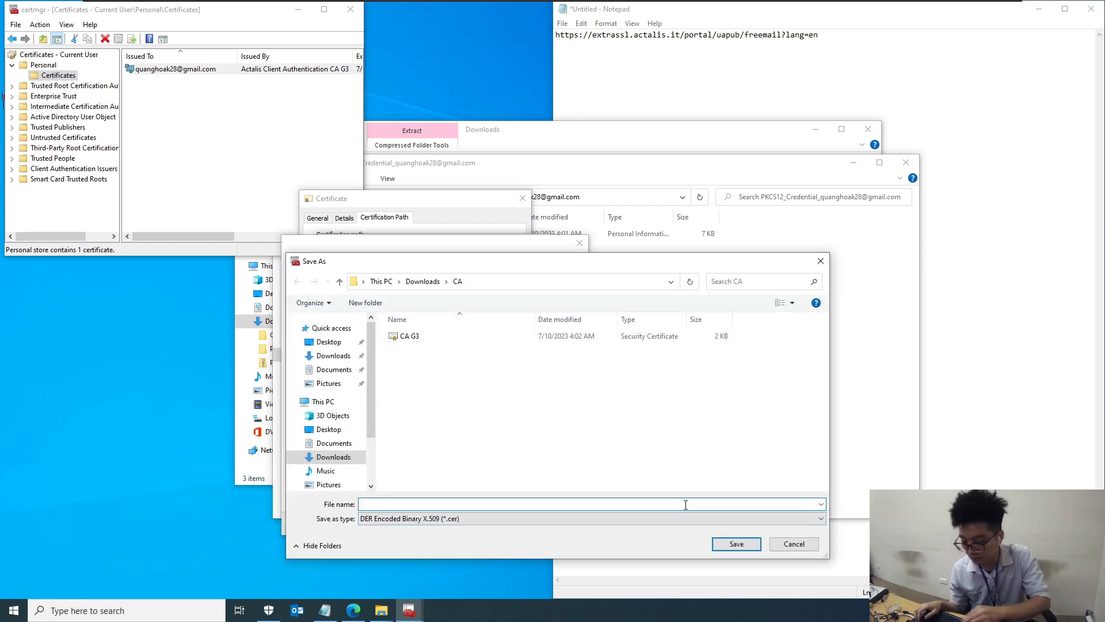
text(OOT CA)
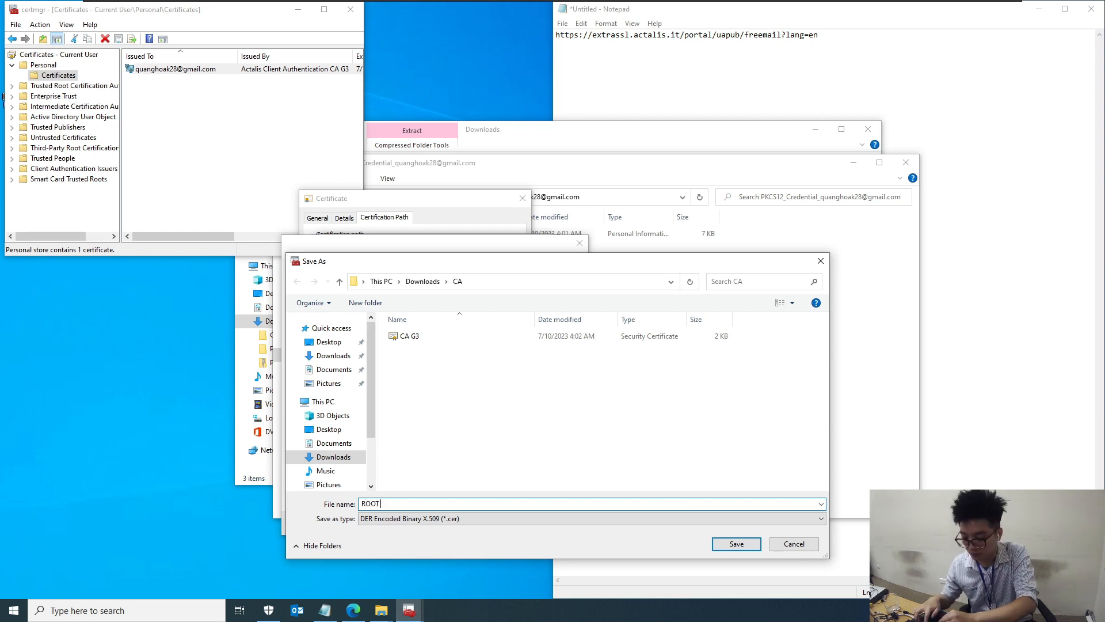
click(735, 544)
click(519, 523)
click(521, 524)
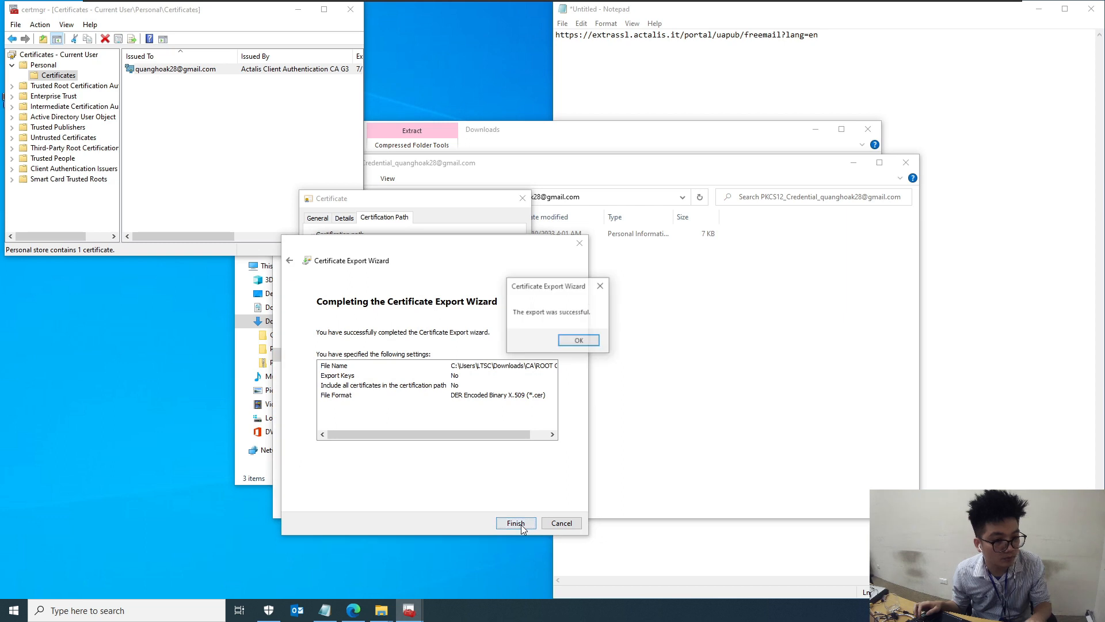
click(579, 341)
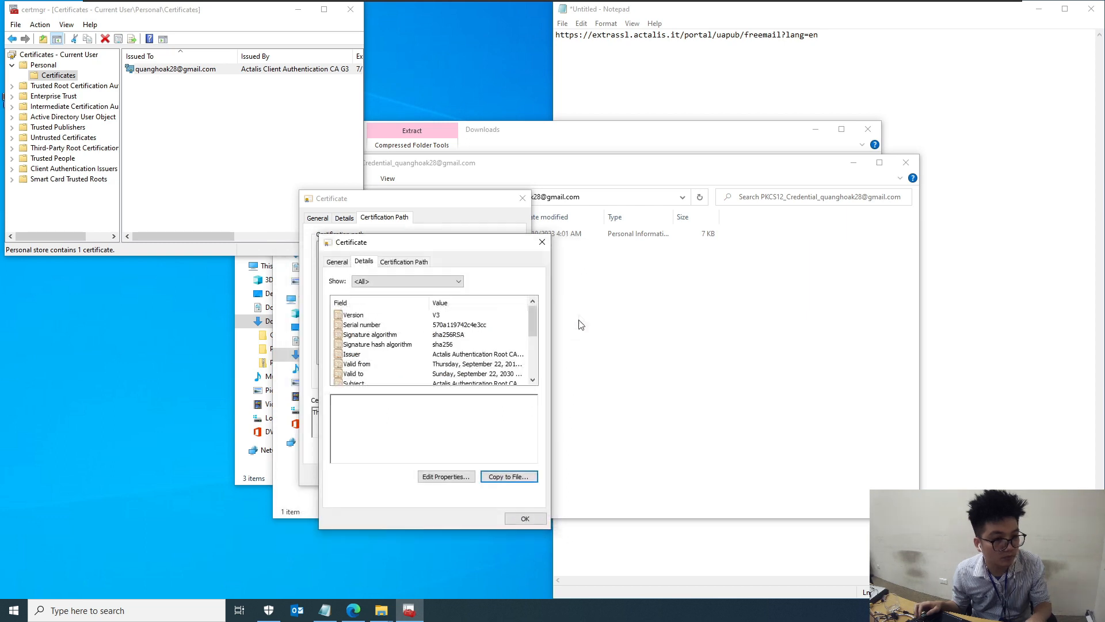
Close both certificate windows and the certificate manager
click(541, 243)
click(523, 199)
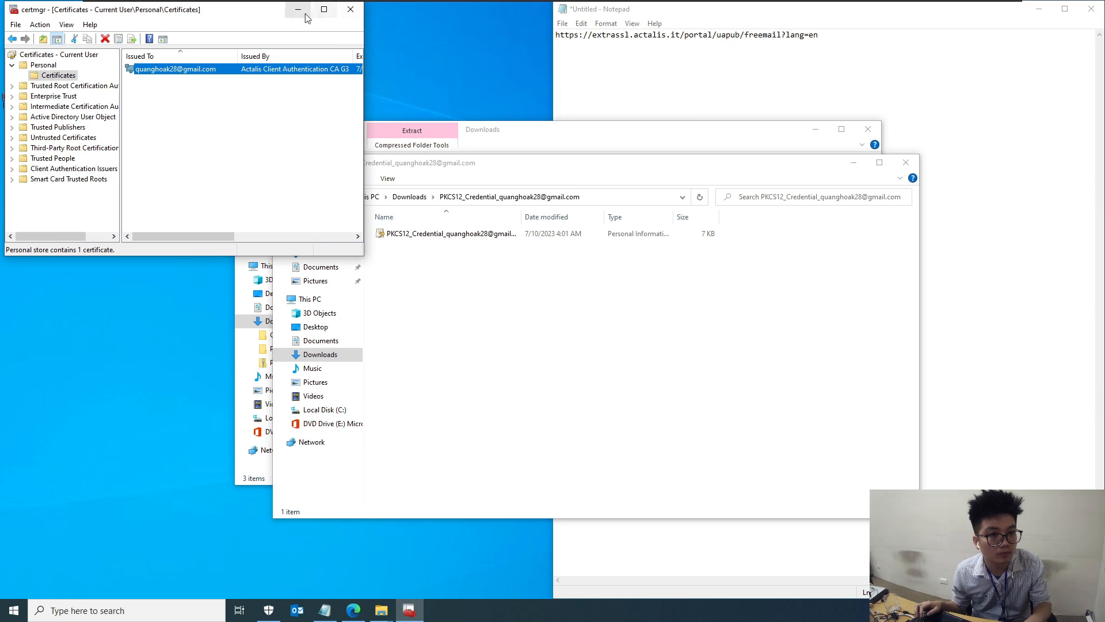
click(350, 10)
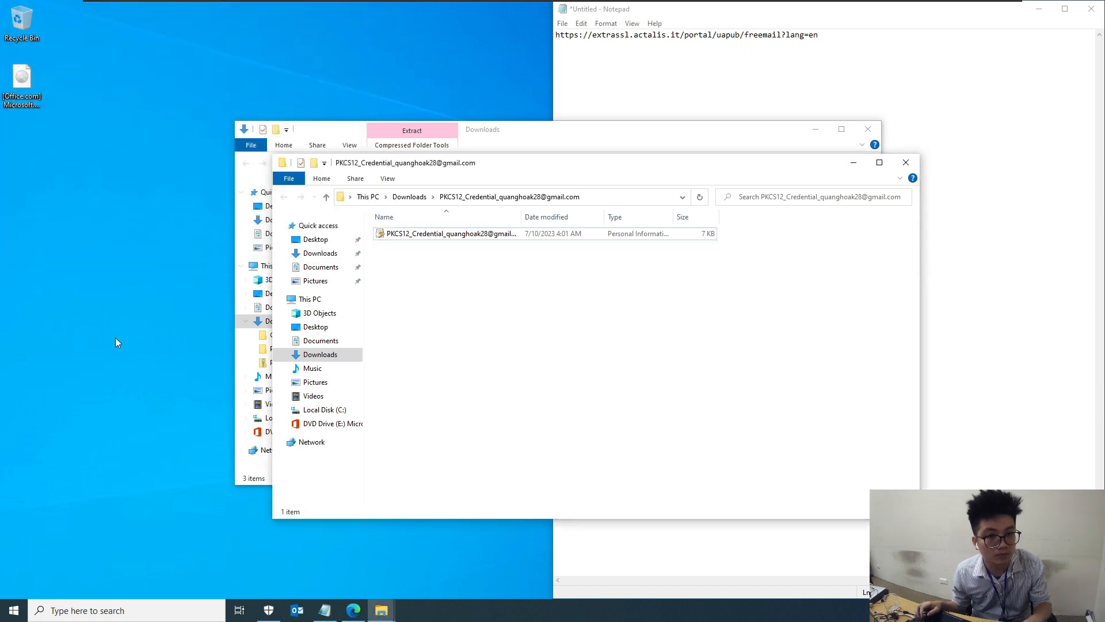
Launch Outlook and open the CA folder inside Downloads, moving its window clear of the Outlook setup dialog
click(116, 340)
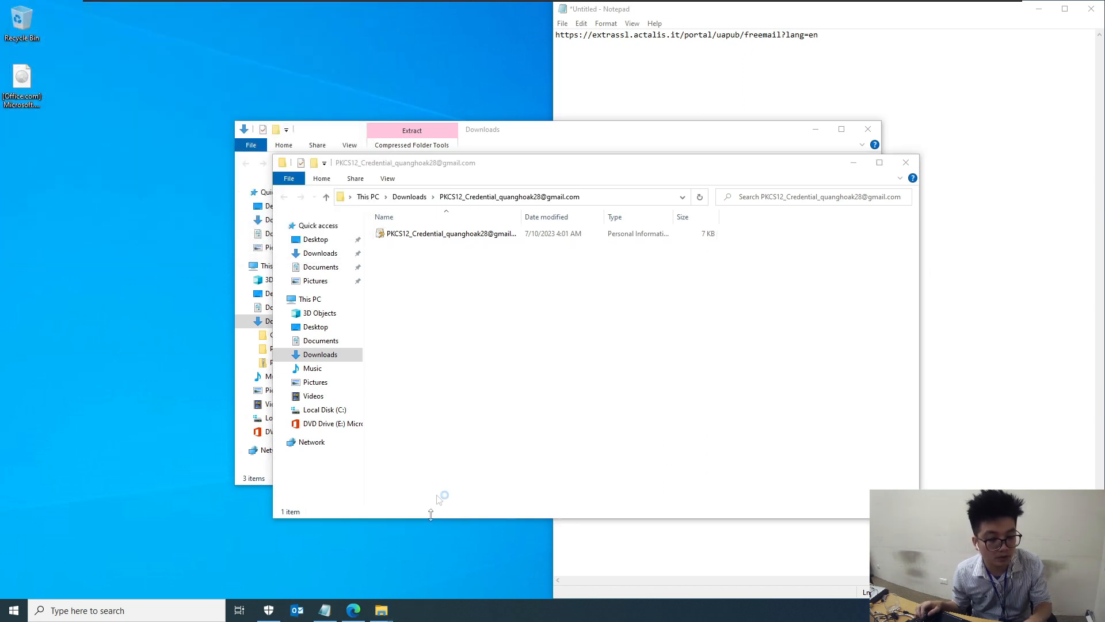
double_click(525, 237)
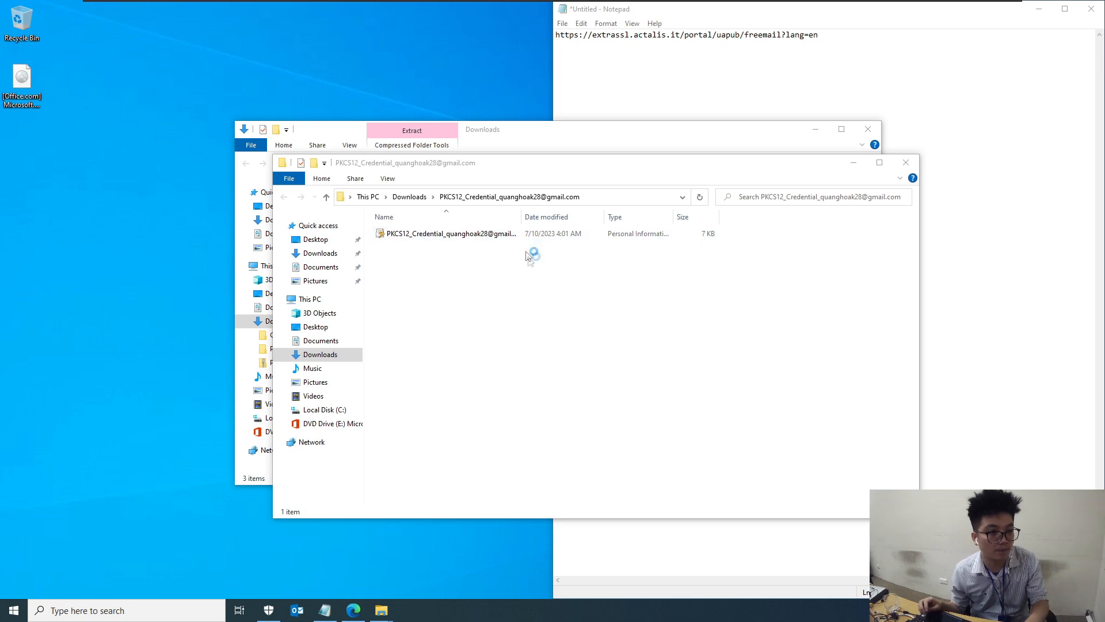
click(410, 197)
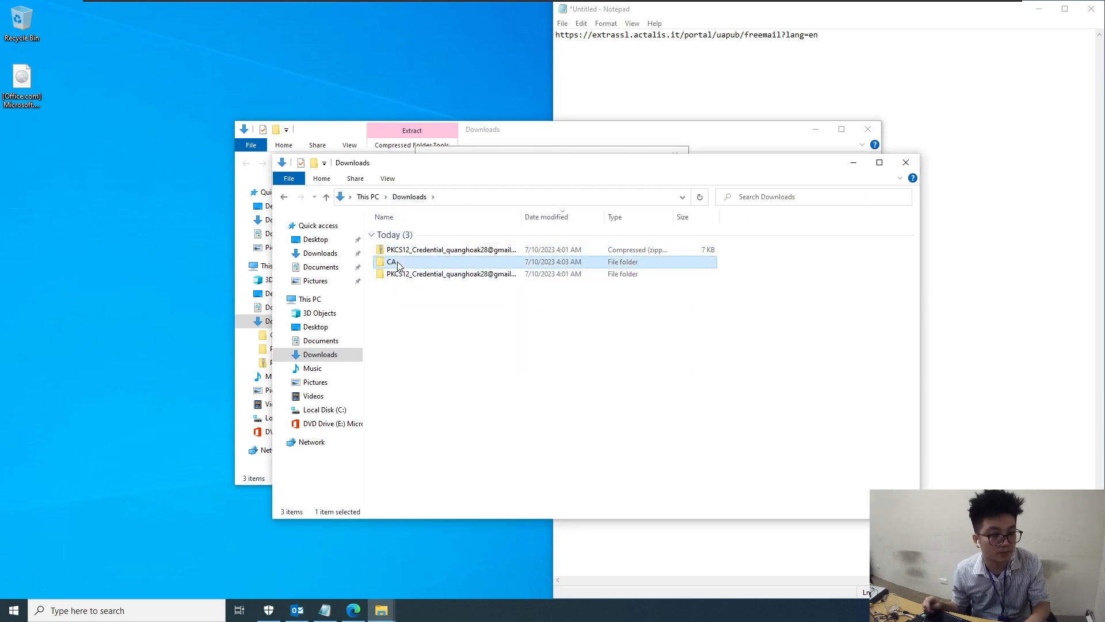
double_click(391, 261)
drag(511, 167, 353, 210)
Connect the Gmail account in Outlook by entering its e-mail address and continuing through the Google sign-in
click(521, 152)
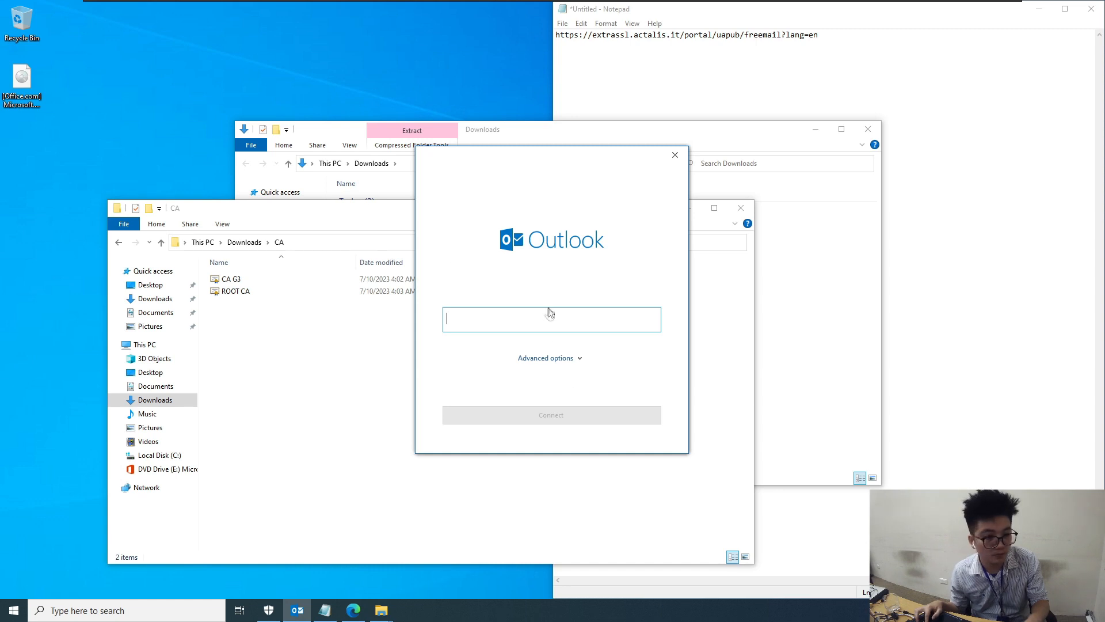
key(ctrl+v)
click(558, 410)
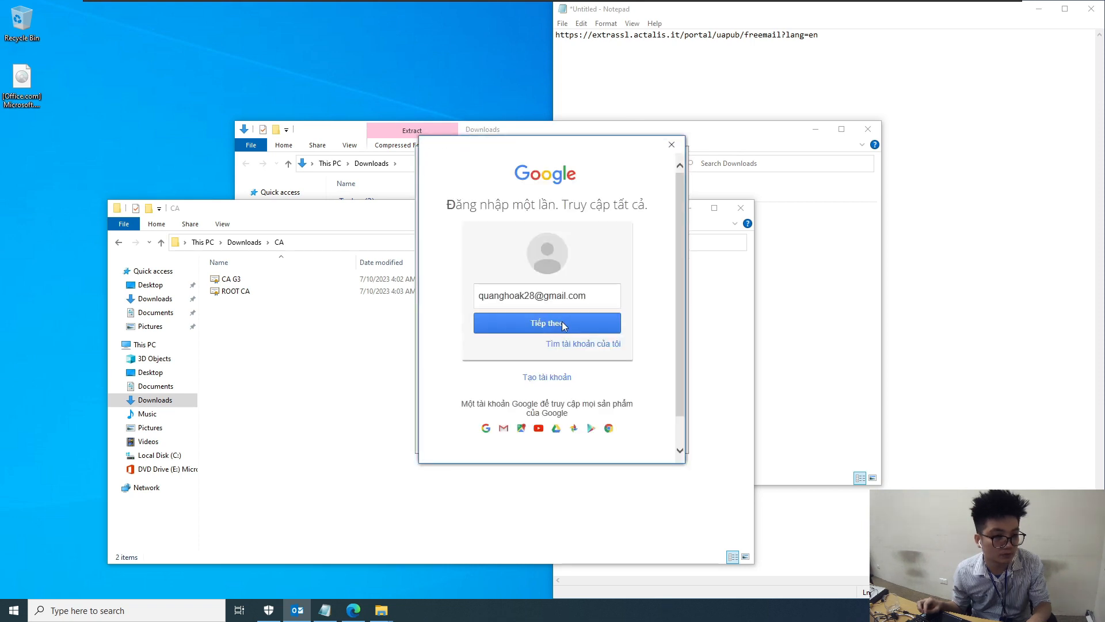
click(562, 323)
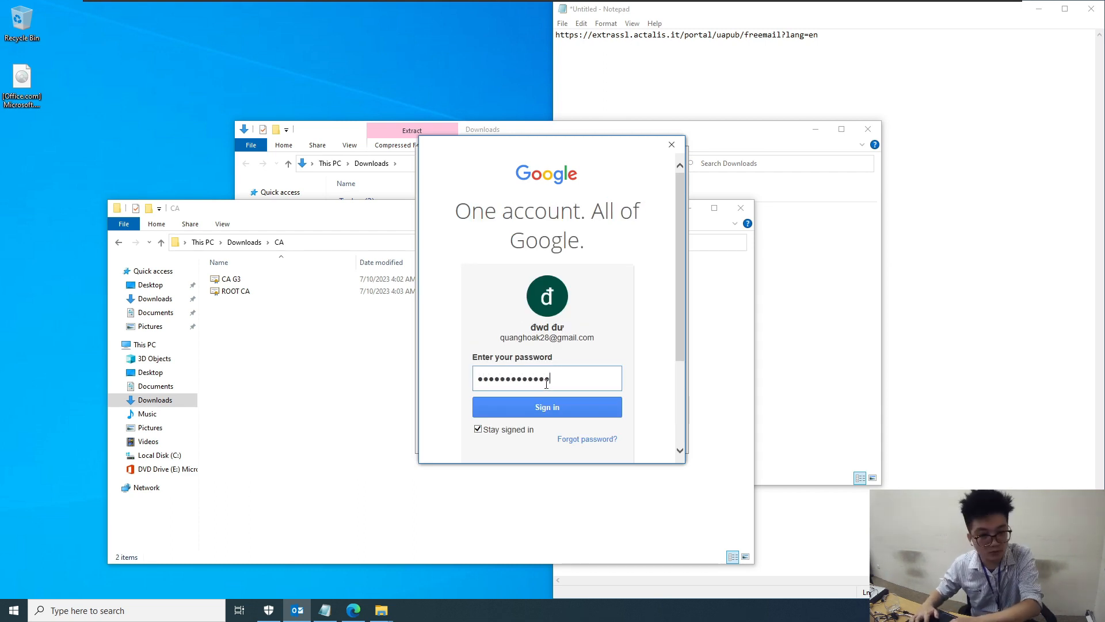
Correct the Google account password and sign in
key(BackSpace)
key(BackSpace)
key(BackSpace)
key(BackSpace)
key(BackSpace)
key(BackSpace)
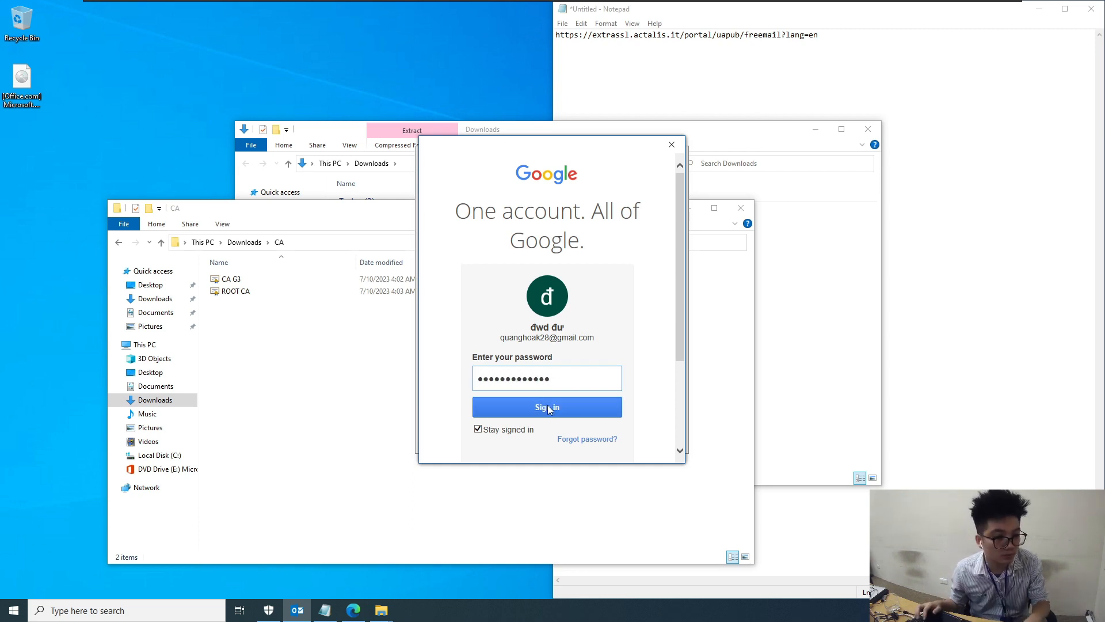
click(548, 407)
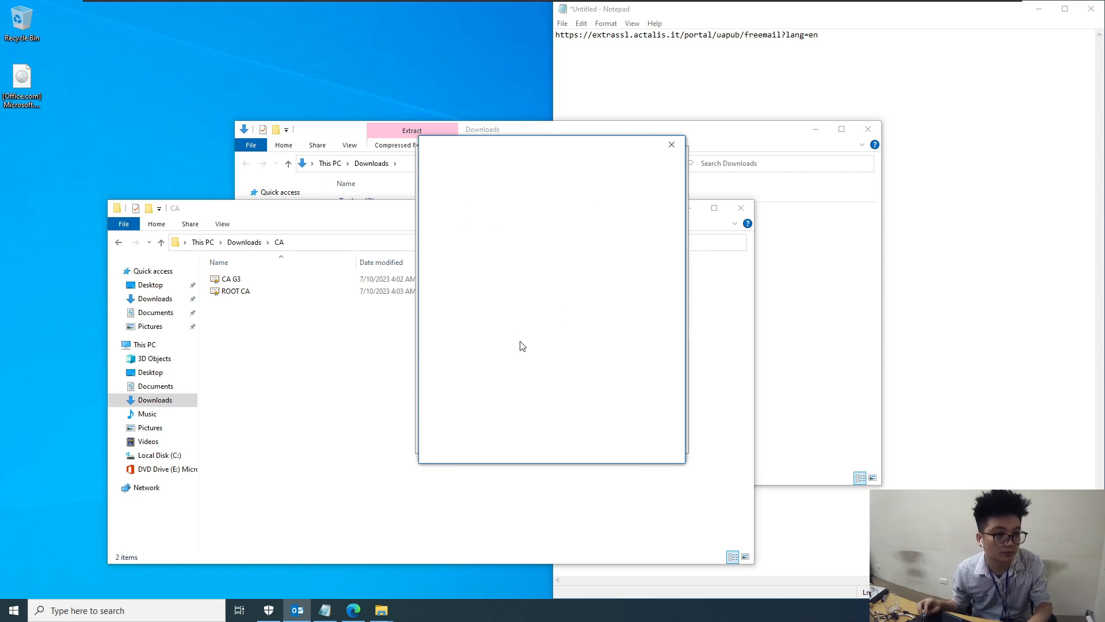
Allow Microsoft apps & services access to the Google account and finish adding it to Outlook
scroll(501, 266, down, 3)
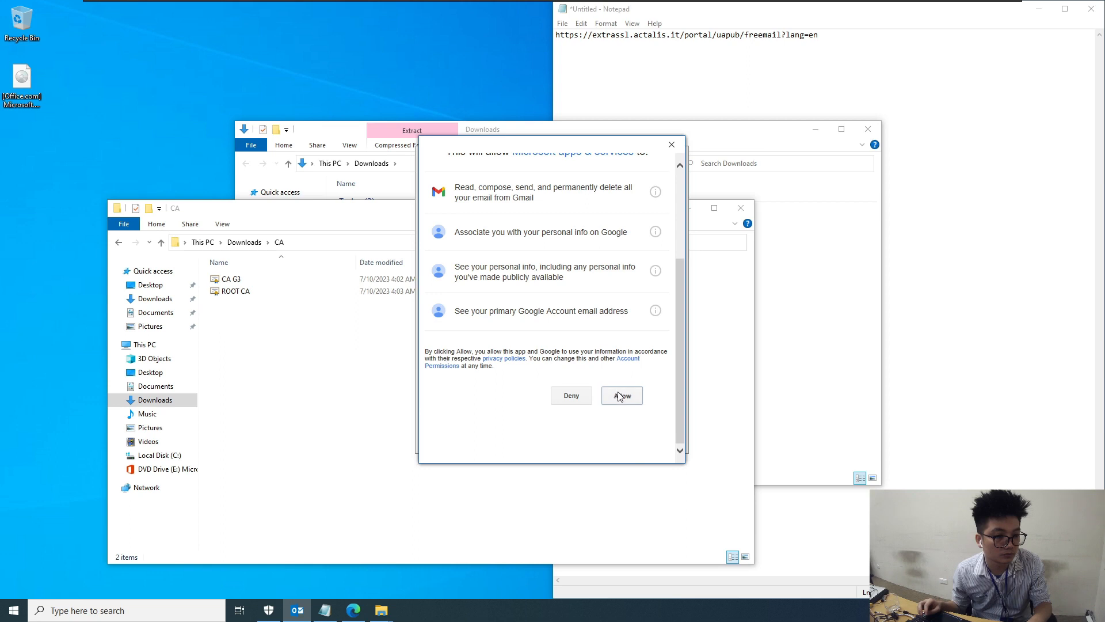
click(620, 397)
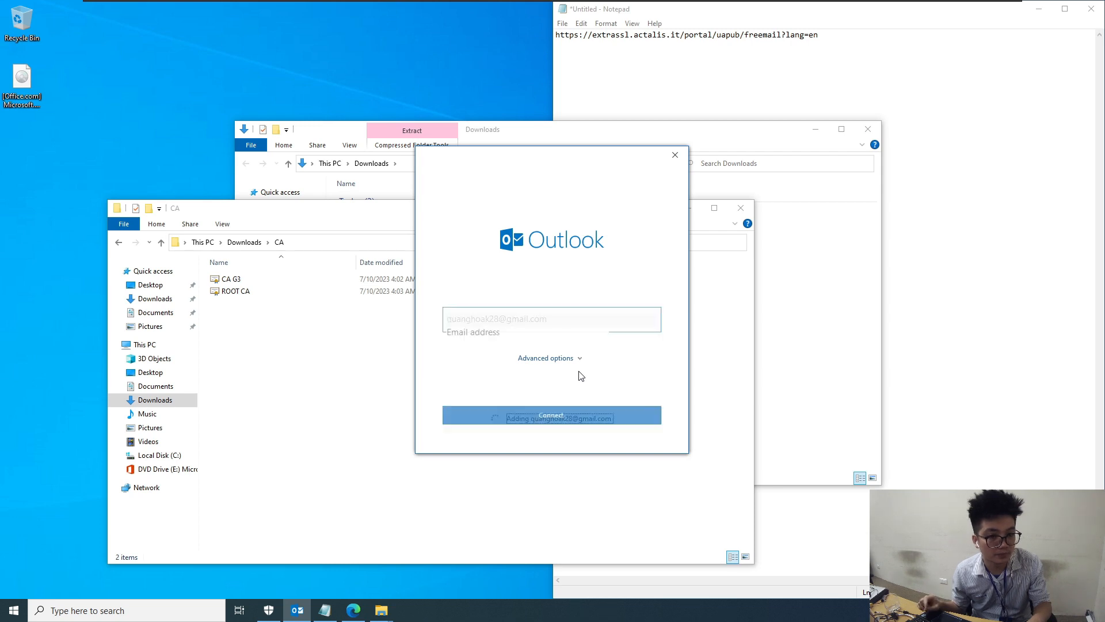
click(564, 413)
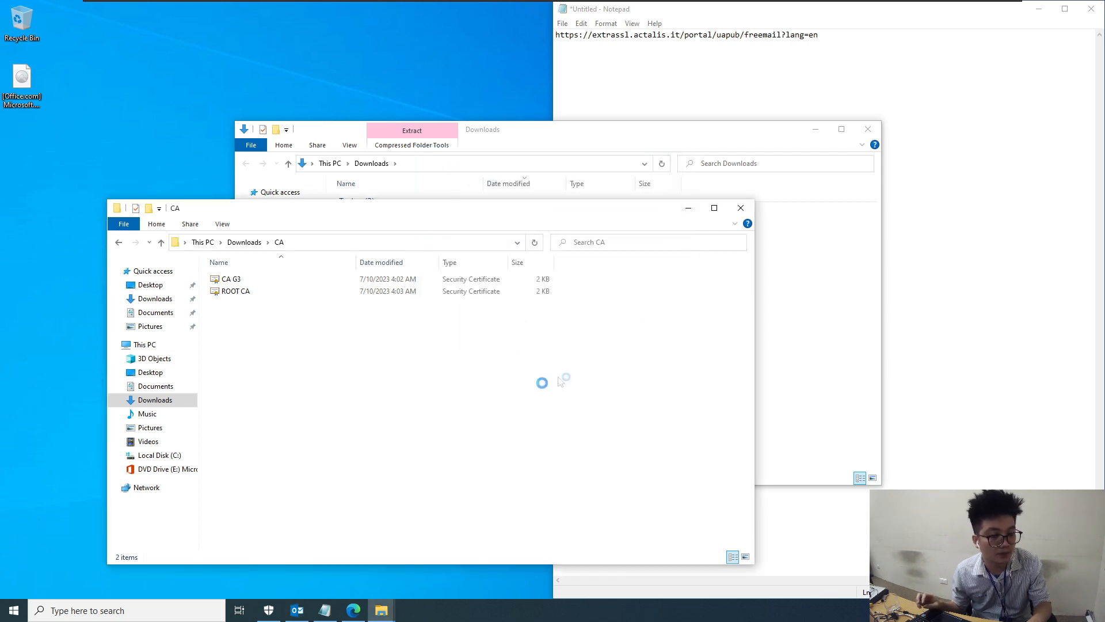
Minimize the CA folder window and check the send/receive progress while the mailbox synchronizes
click(699, 30)
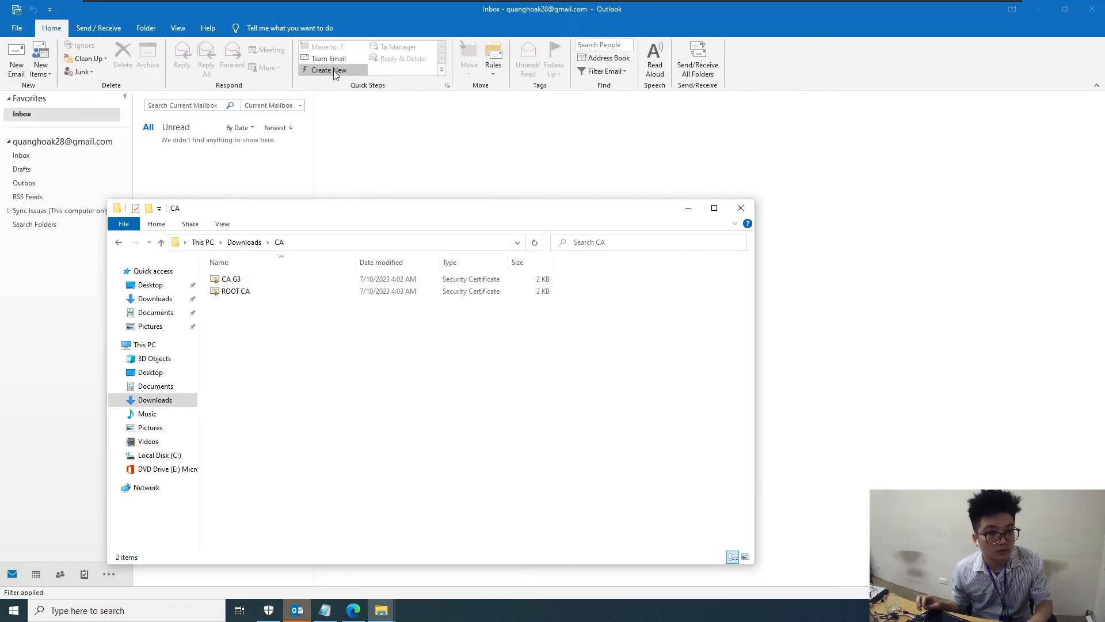
click(688, 208)
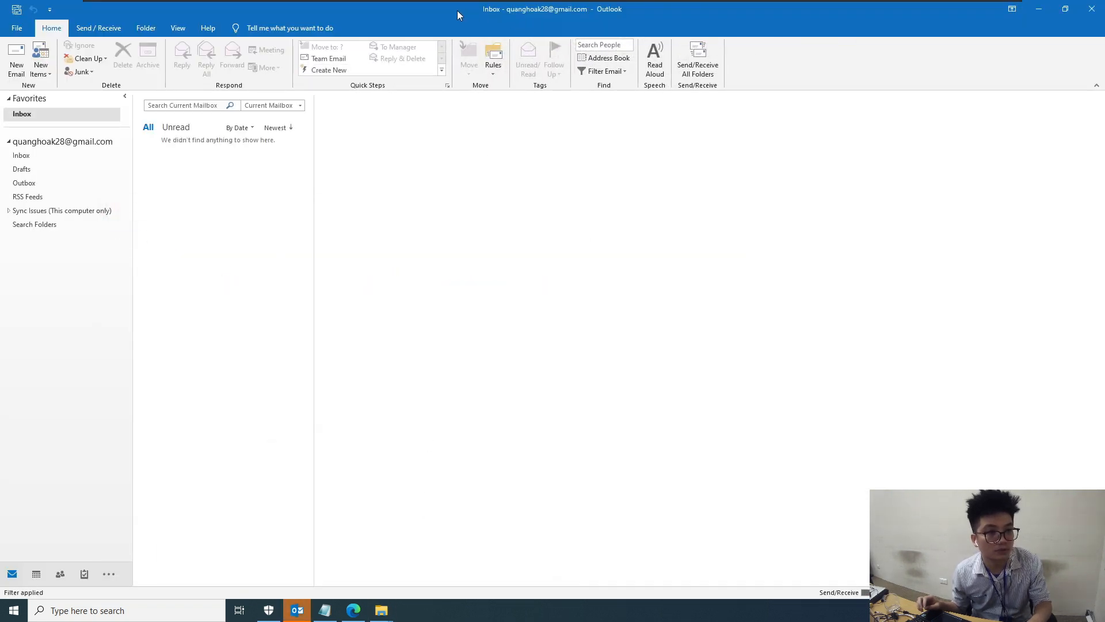
click(97, 30)
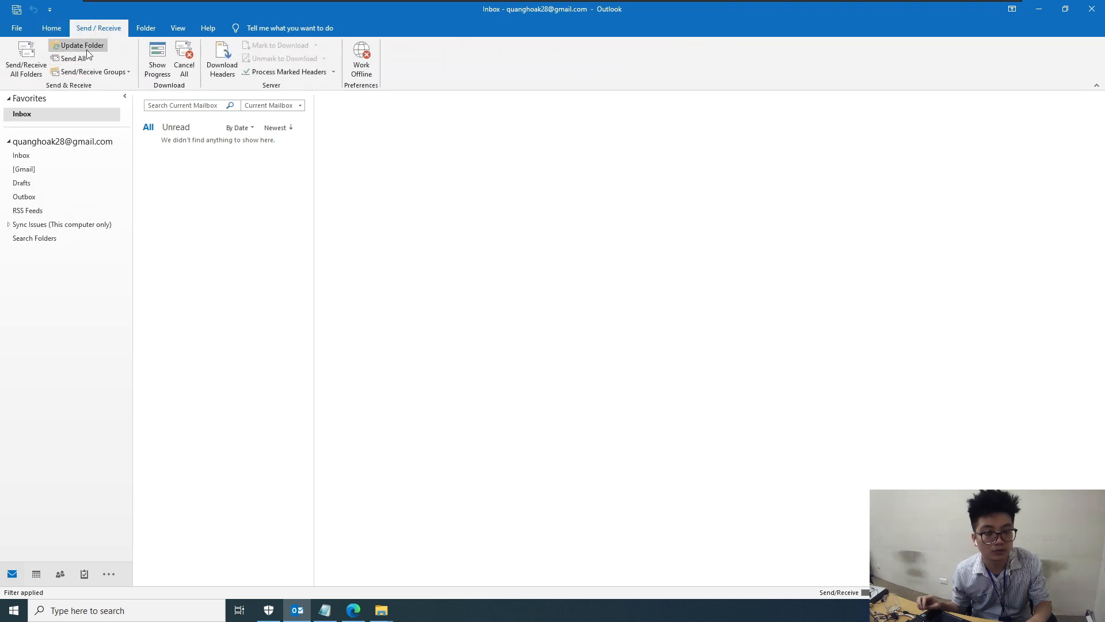
click(863, 589)
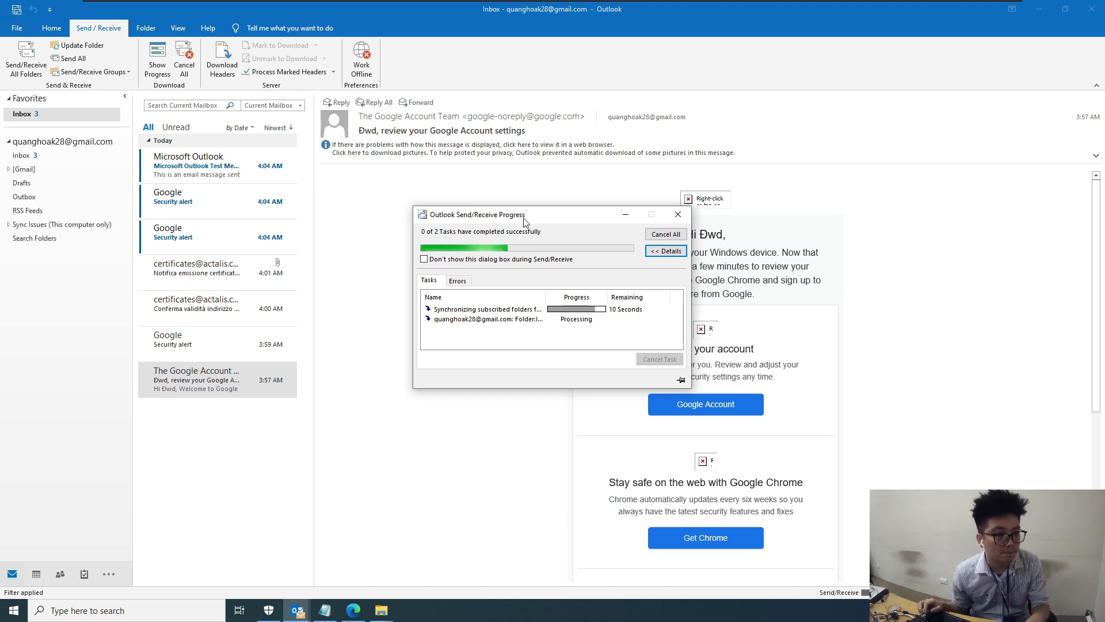
drag(526, 222, 556, 206)
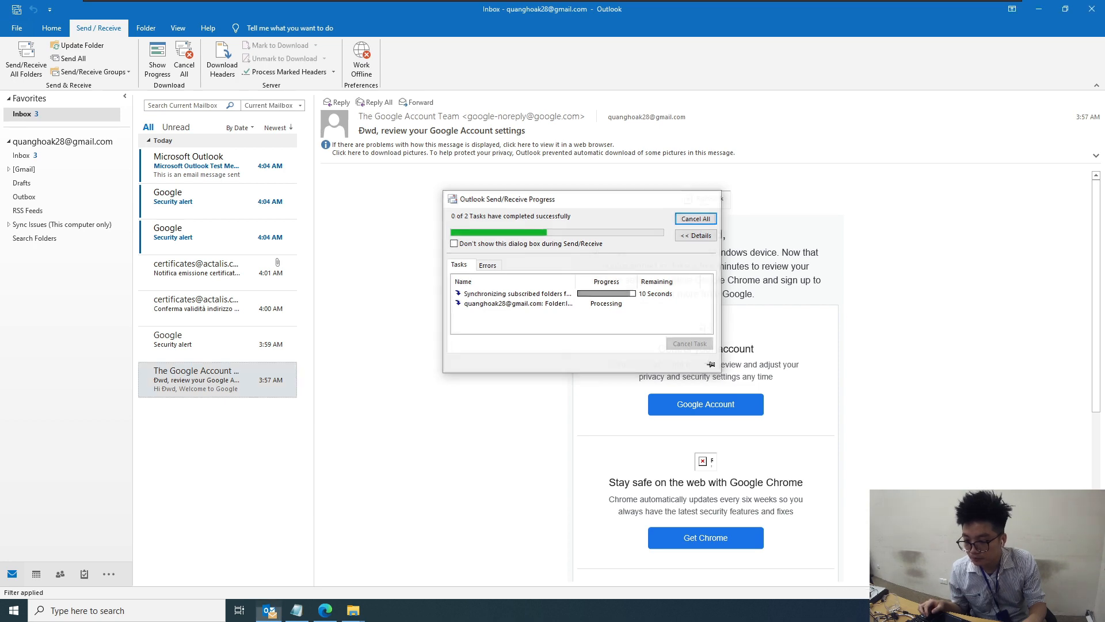
click(455, 316)
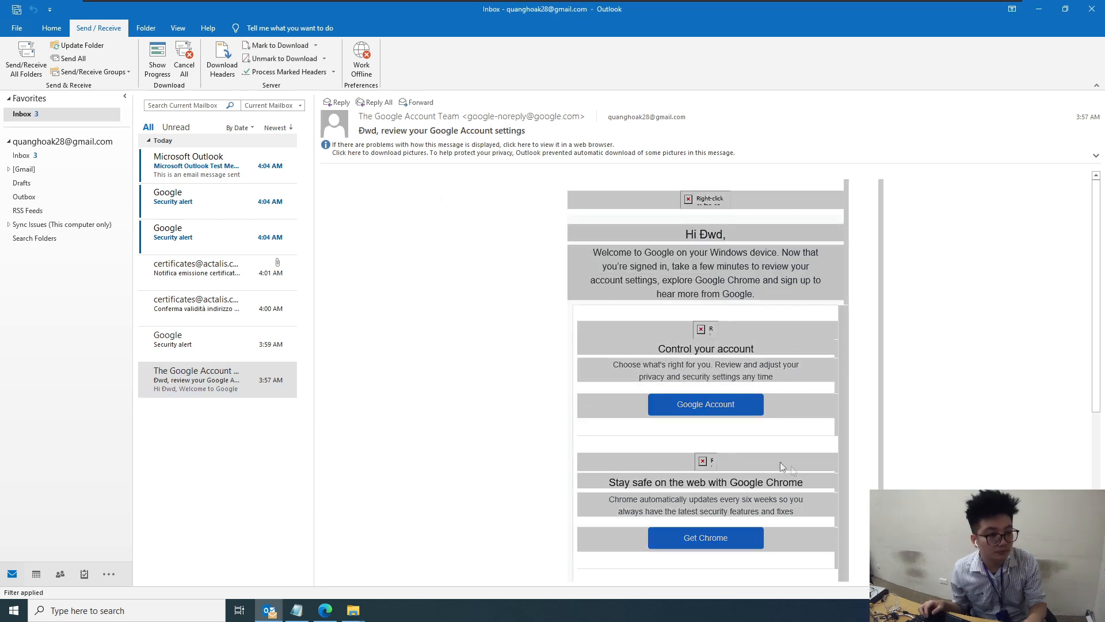
scroll(785, 487, down, 1)
scroll(493, 367, up, 1)
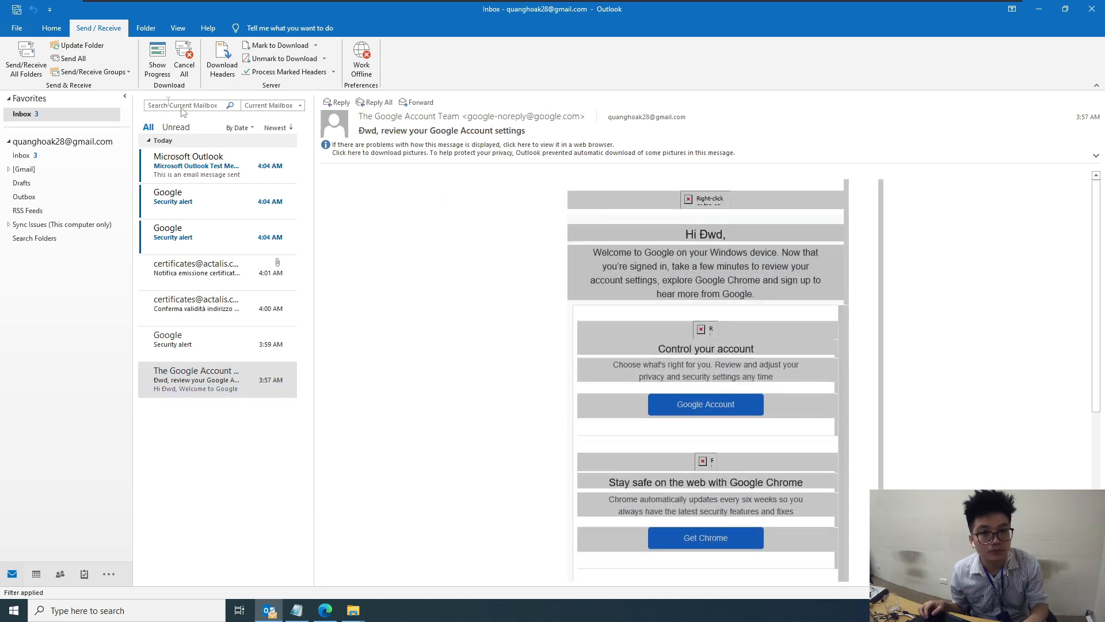
Open the Email Security settings in the Trust Center of the Outlook options
click(17, 28)
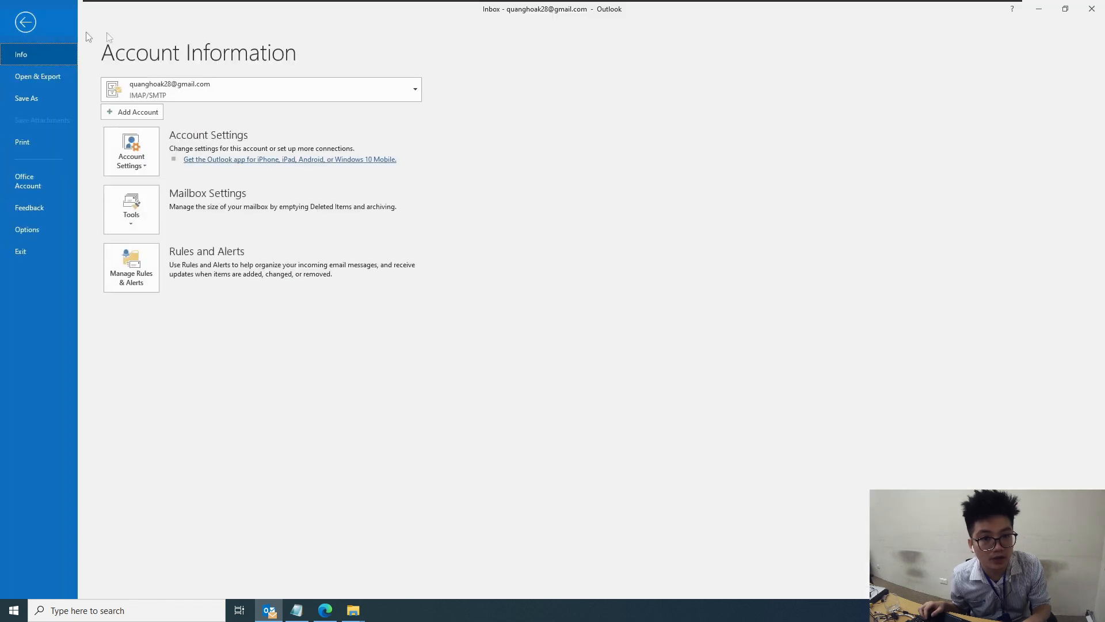
click(42, 227)
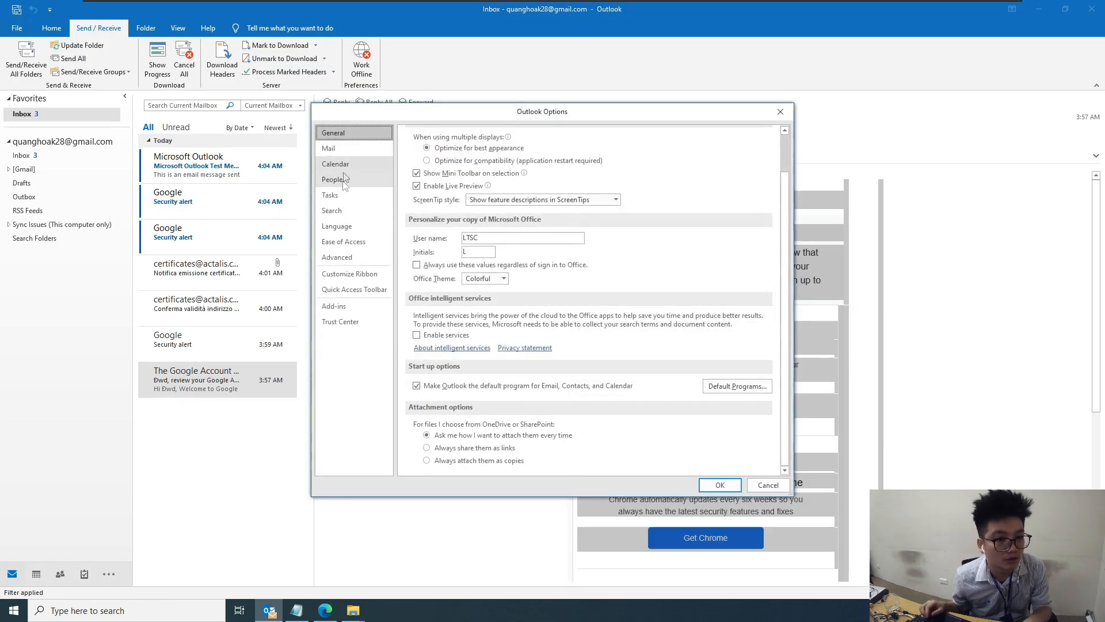
click(348, 321)
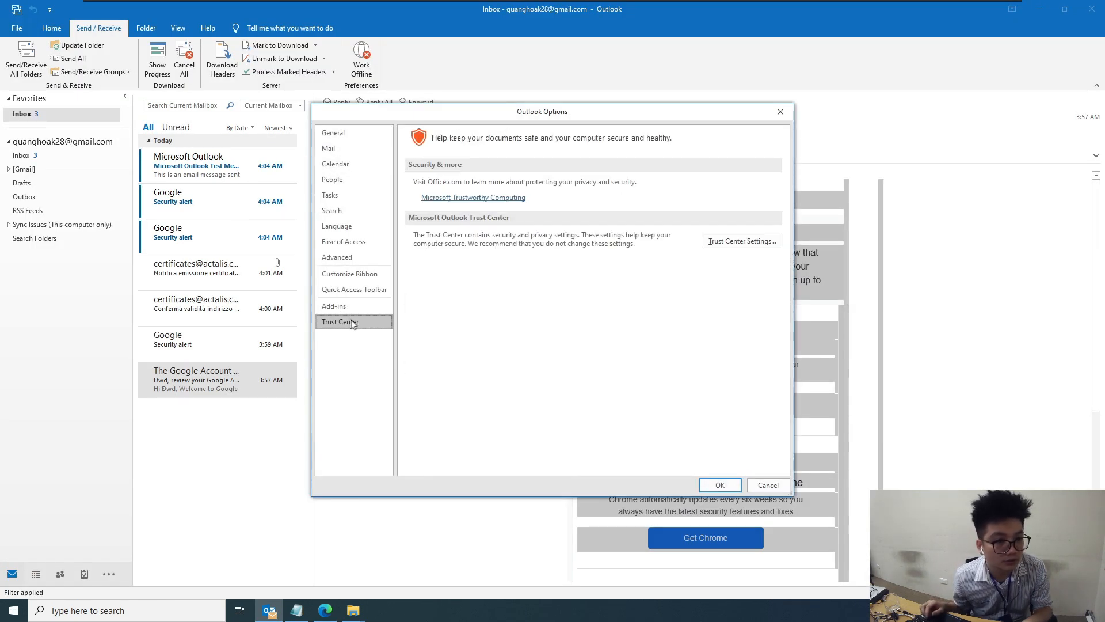
click(717, 245)
click(347, 164)
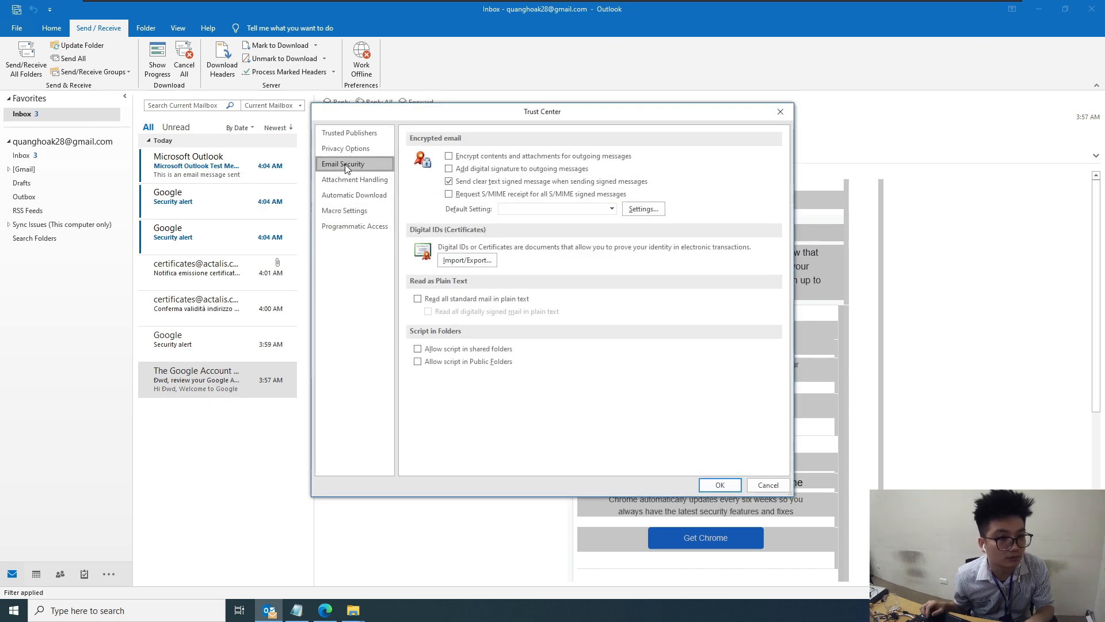
Enable digital signatures on outgoing messages and create security settings named with the account's e-mail plus CA, as default for this message format
click(450, 170)
click(640, 210)
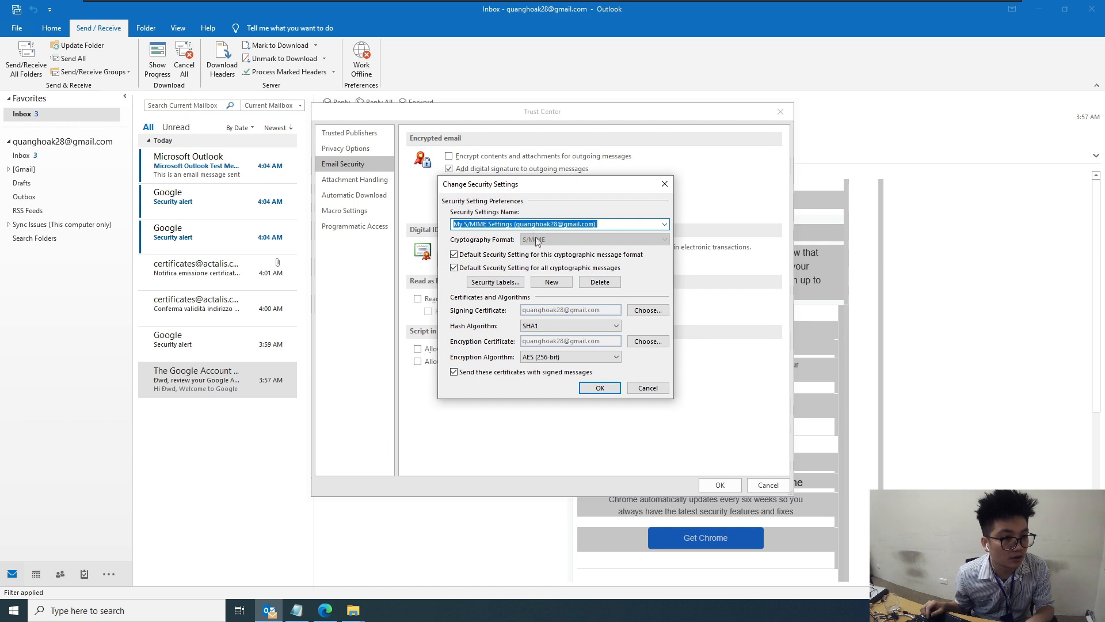
click(551, 282)
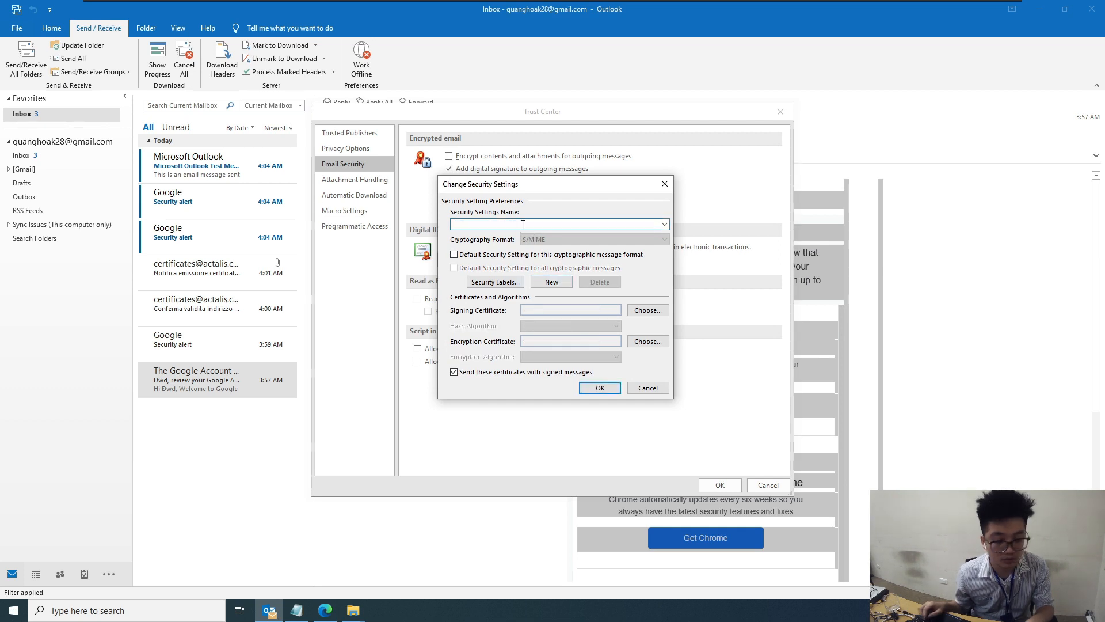
key(ctrl+v)
text(CA)
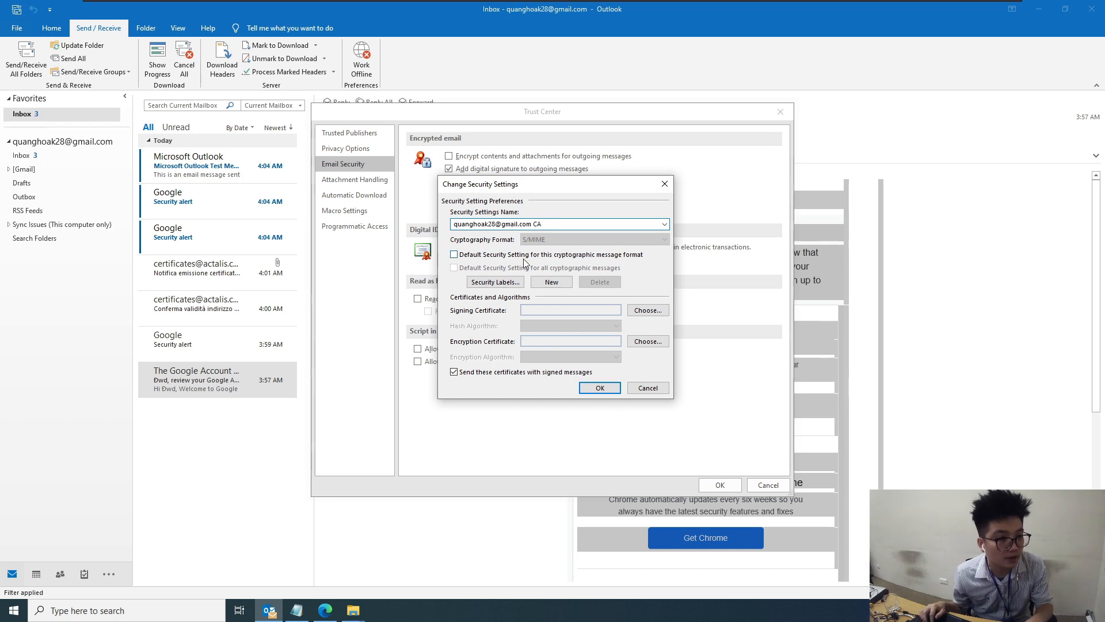
click(526, 256)
Assign the Actalis-issued certificate for signing and encryption, with the SHA256 hash algorithm and AES (256-bit) encryption
click(638, 310)
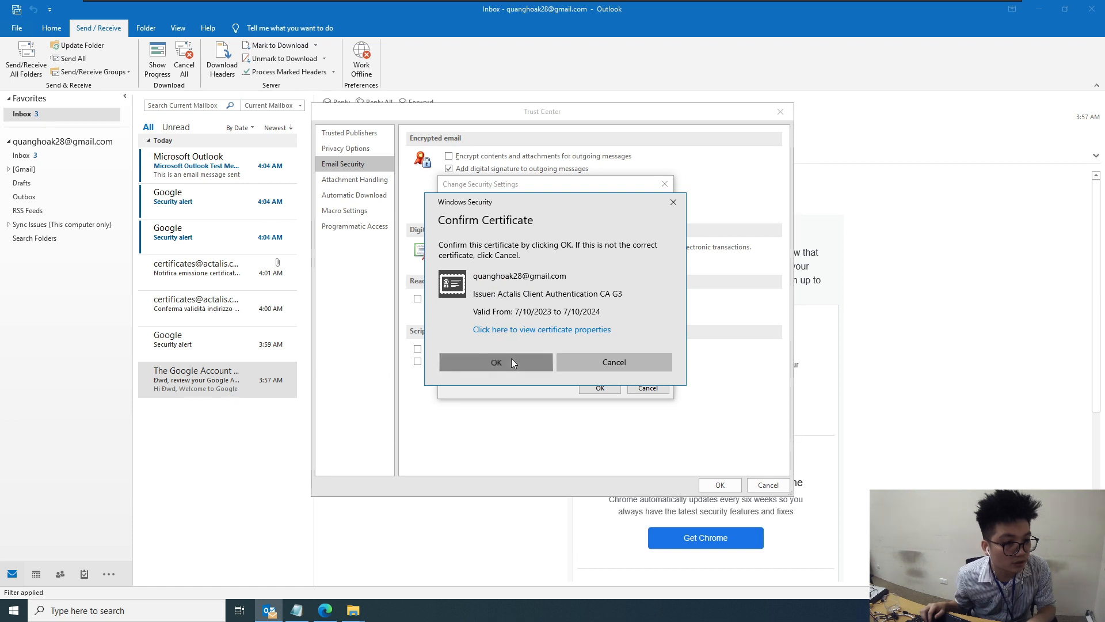
click(511, 364)
click(593, 326)
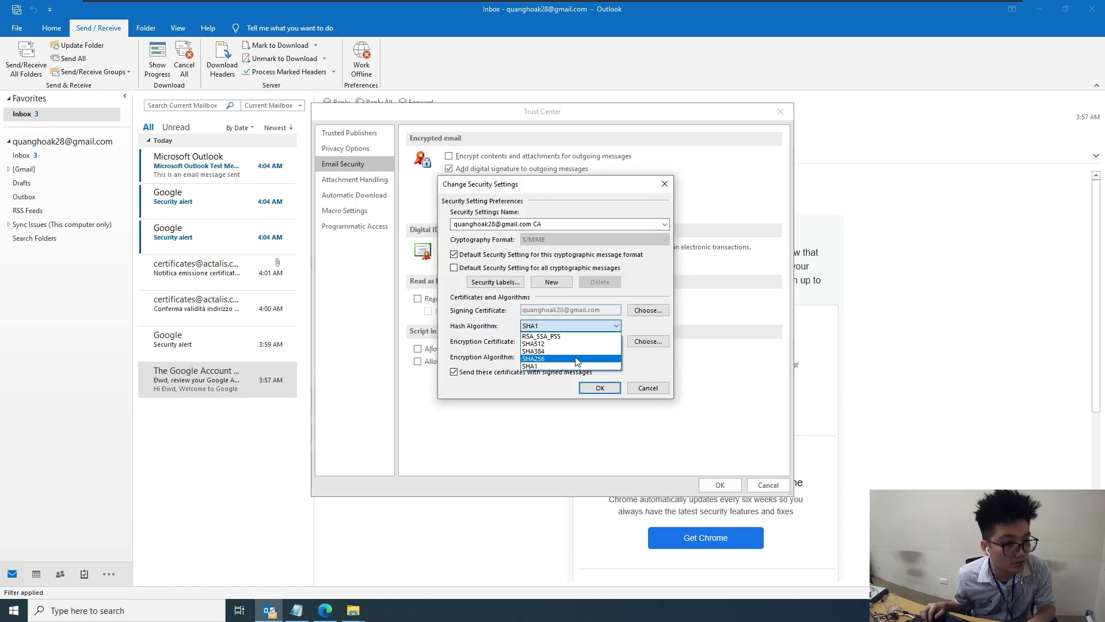
click(579, 357)
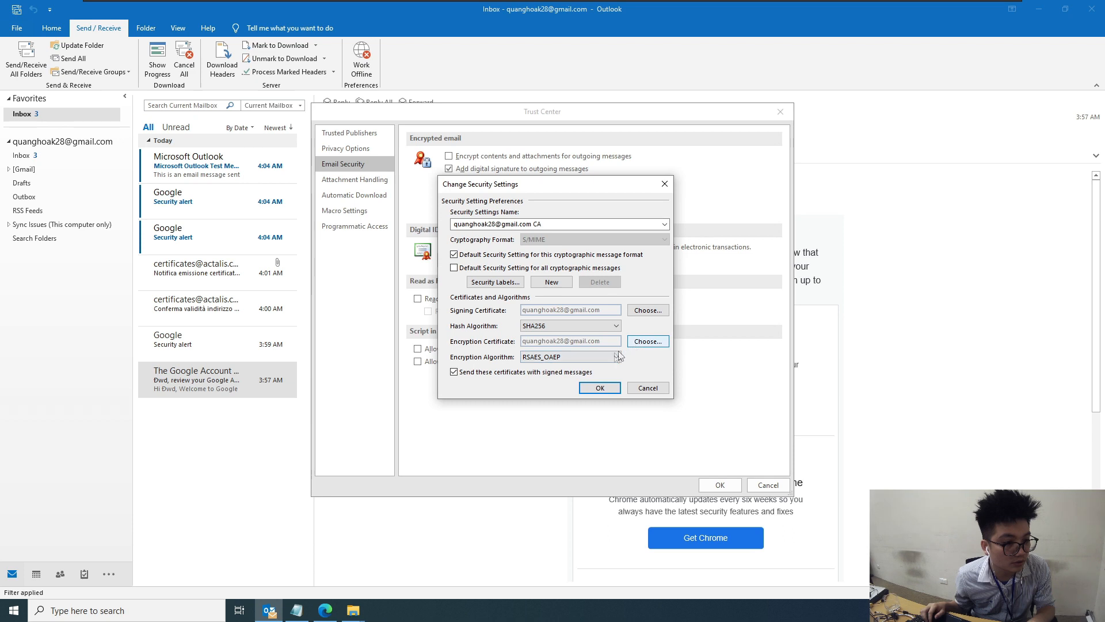
click(616, 357)
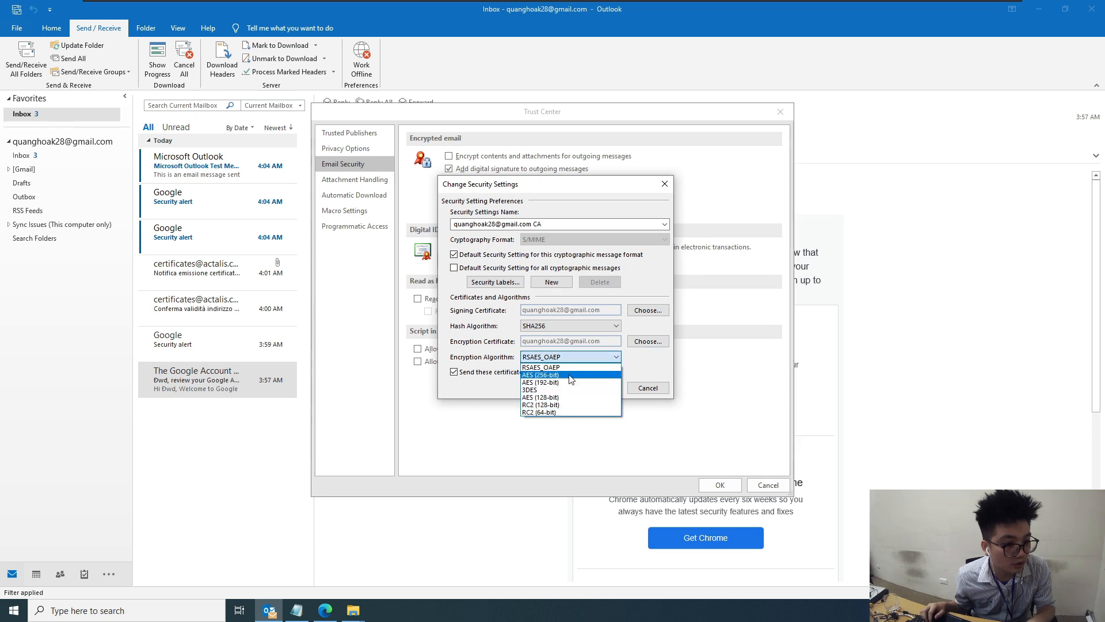
click(542, 374)
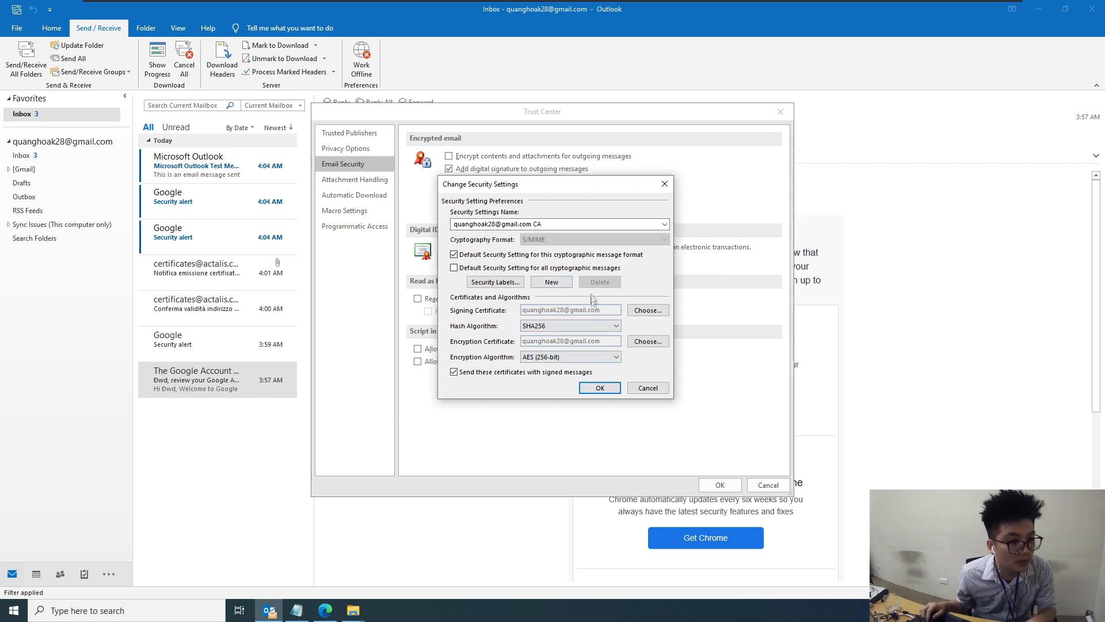
Make these security settings the default for all cryptographic messages, then save and close the Outlook options
click(592, 270)
click(600, 388)
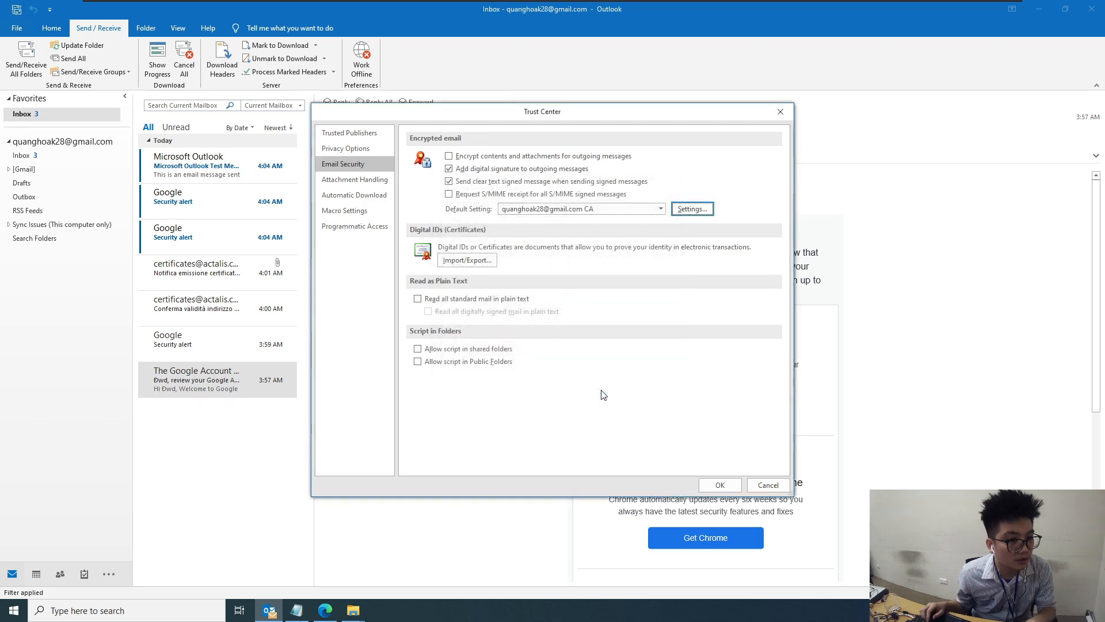
click(728, 488)
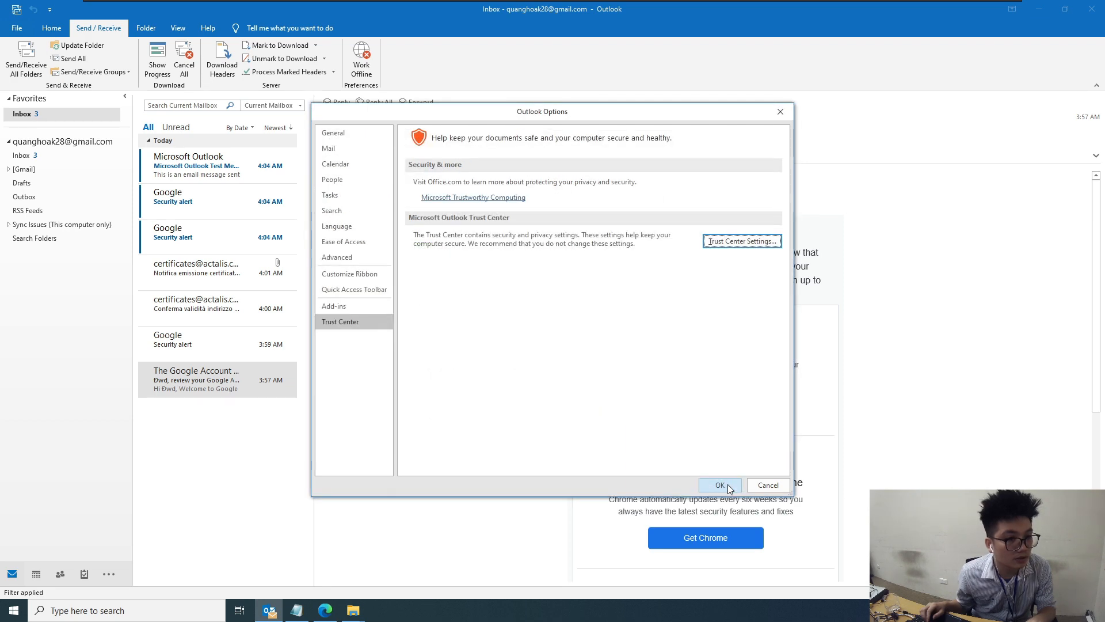
click(721, 485)
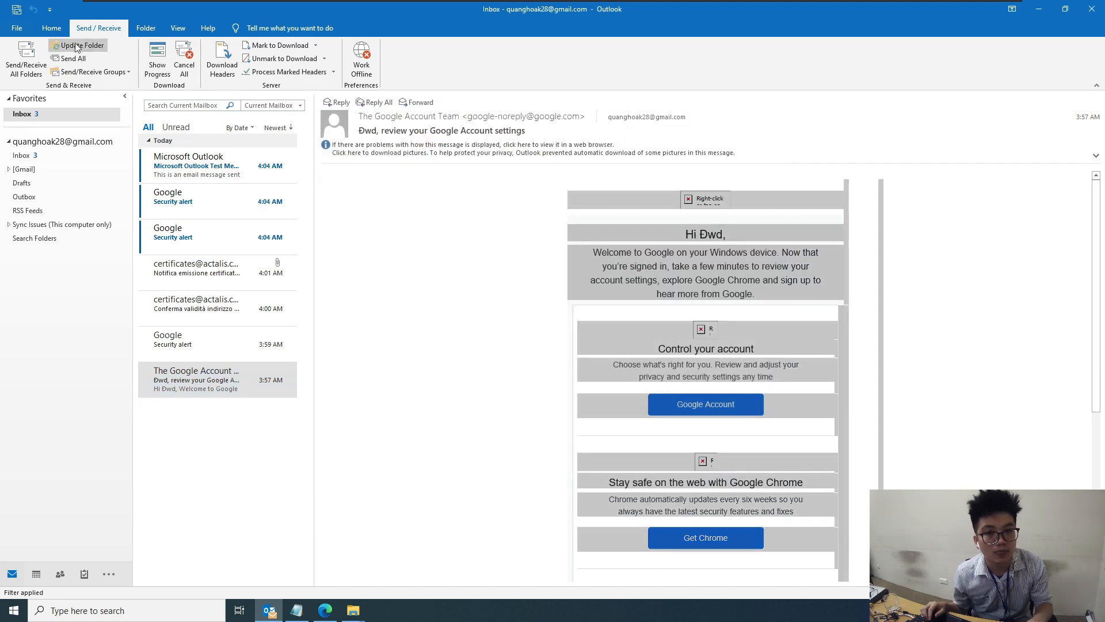
click(20, 29)
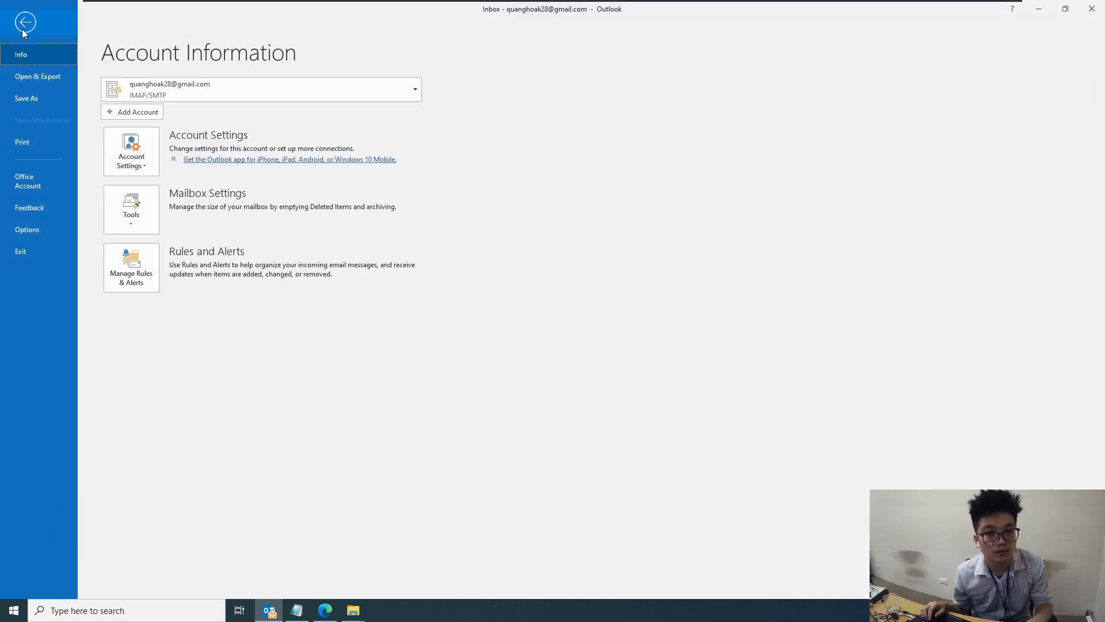
click(24, 26)
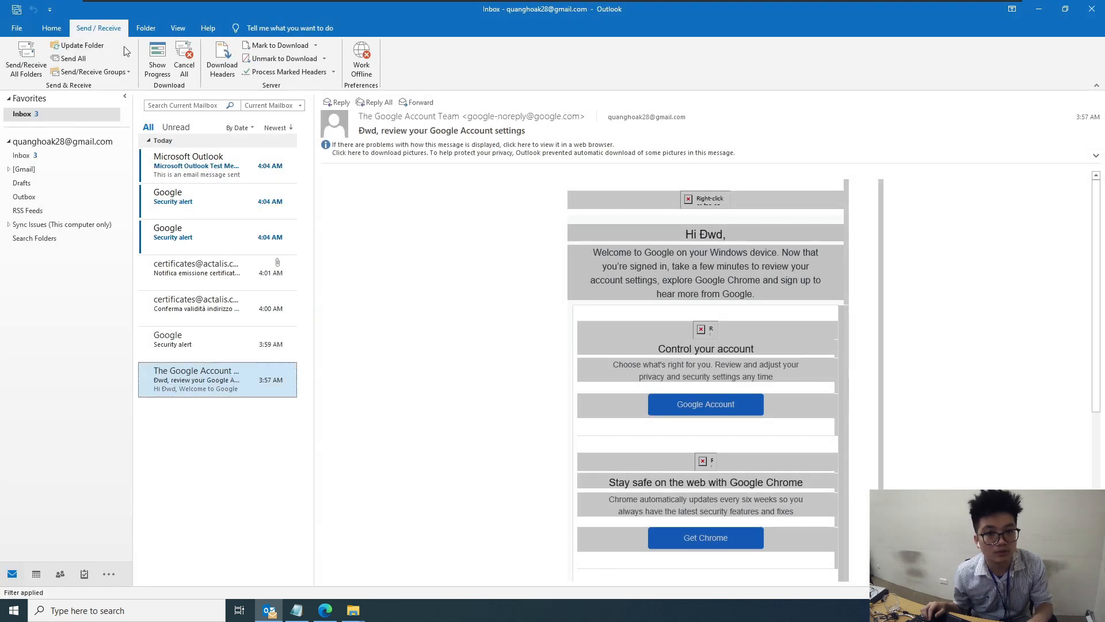
Start a new email and add a custom ribbon group after Tags in its New Mail Message tab
click(51, 28)
click(17, 58)
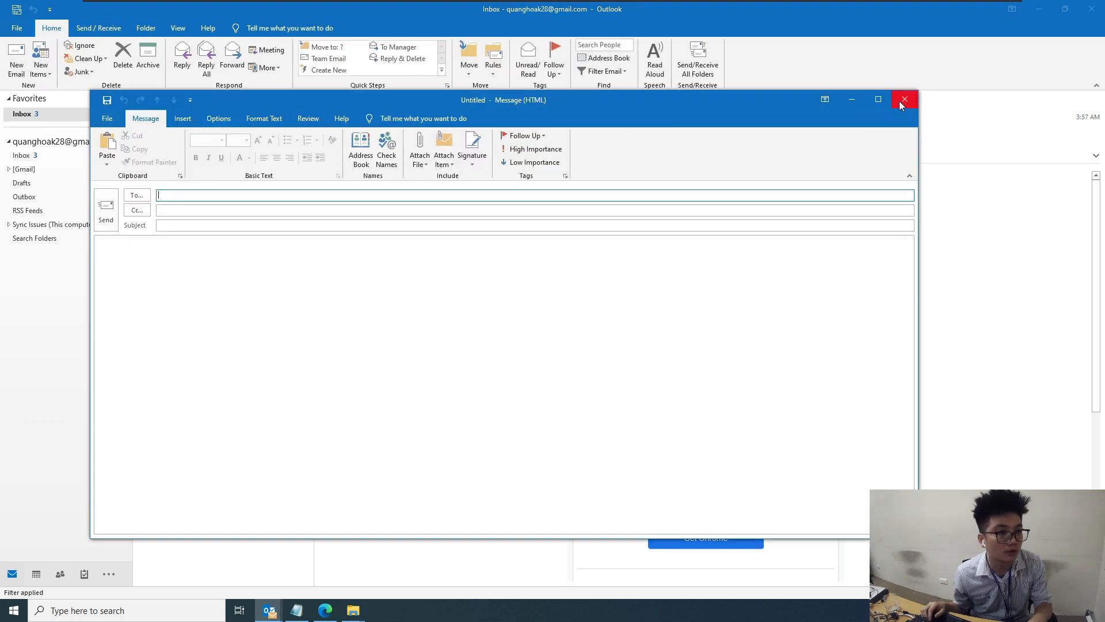
right_click(681, 152)
click(743, 160)
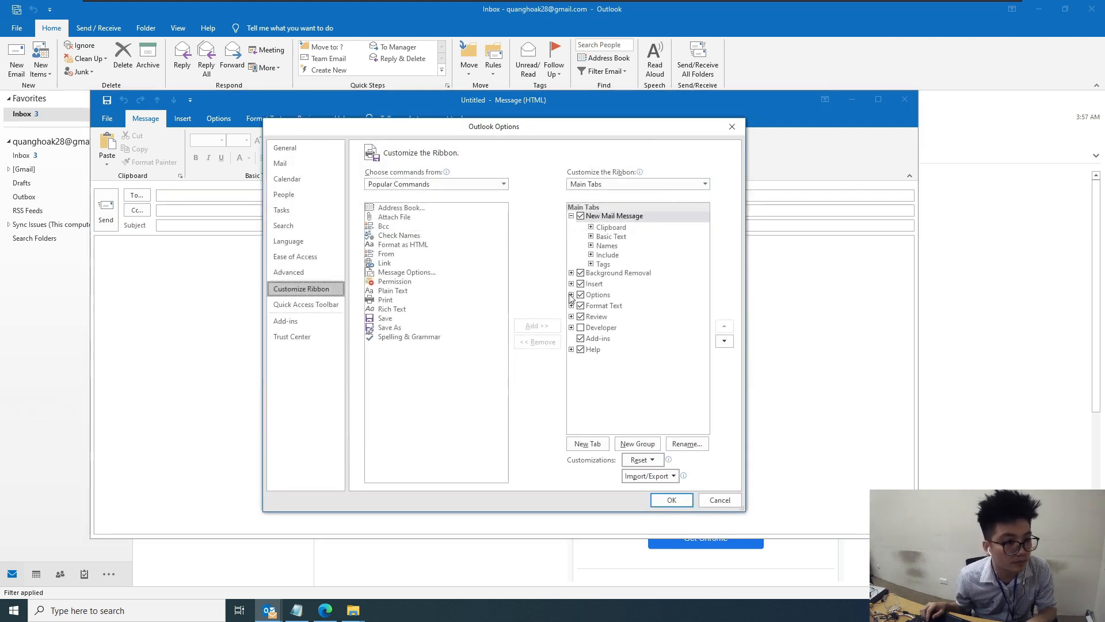
click(591, 265)
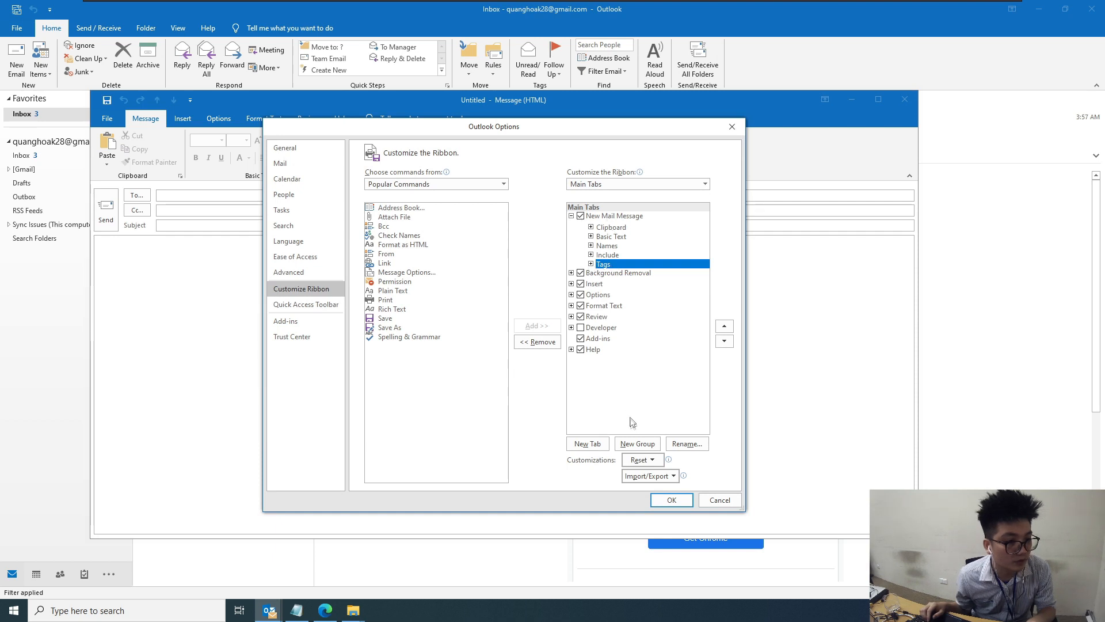
click(638, 444)
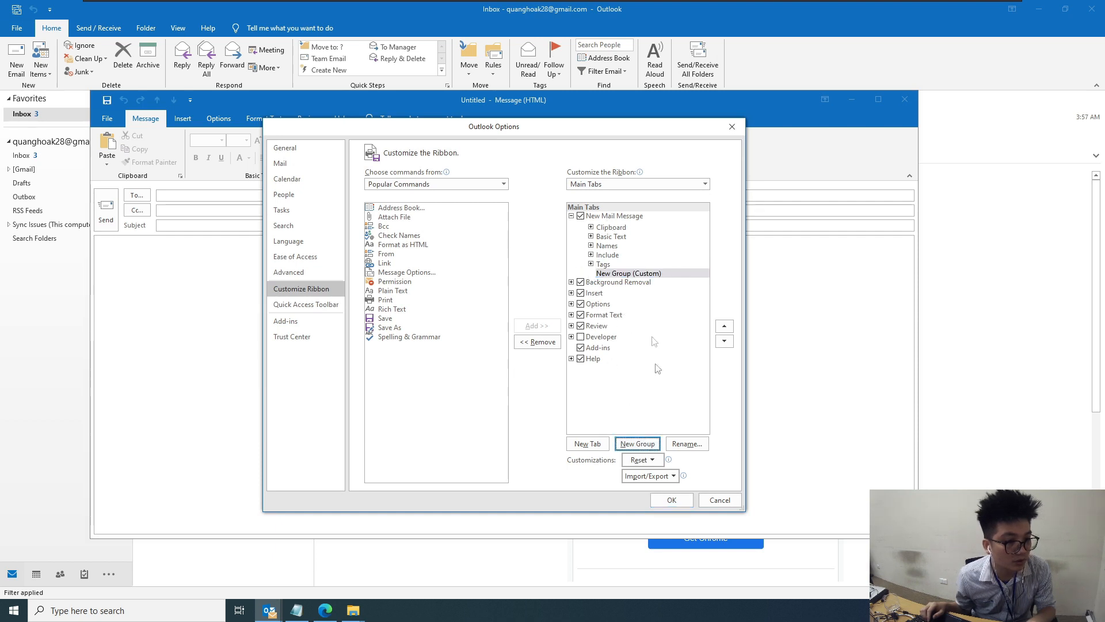
click(634, 274)
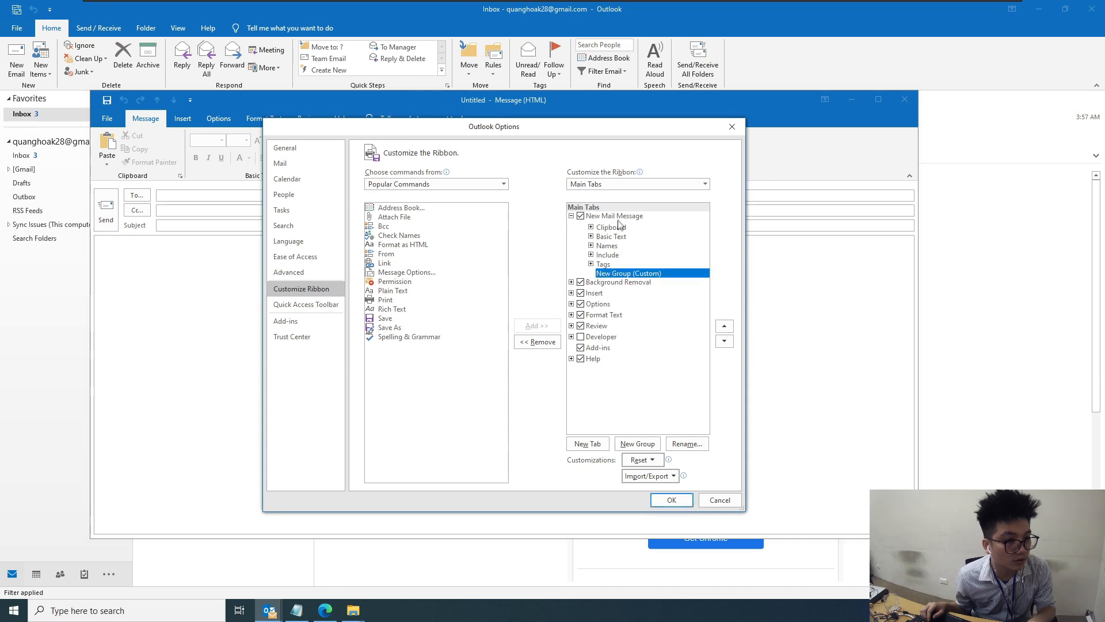
Add the Sign command from All Commands to the custom ribbon group, save the customization, and close the blank message
click(469, 183)
click(458, 219)
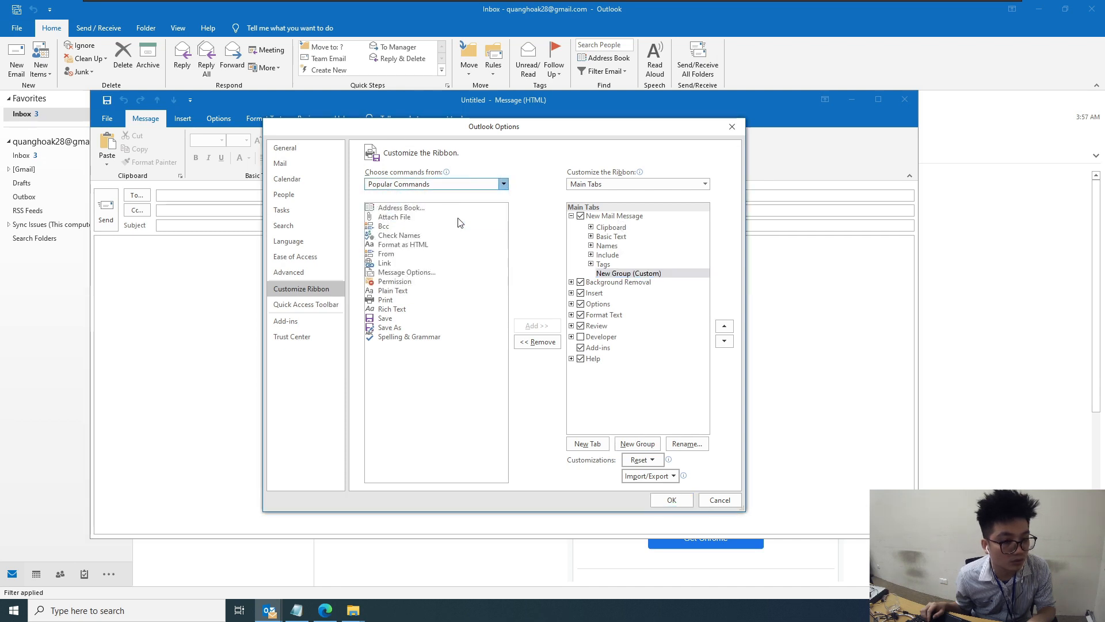
scroll(475, 333, down, 2)
click(452, 347)
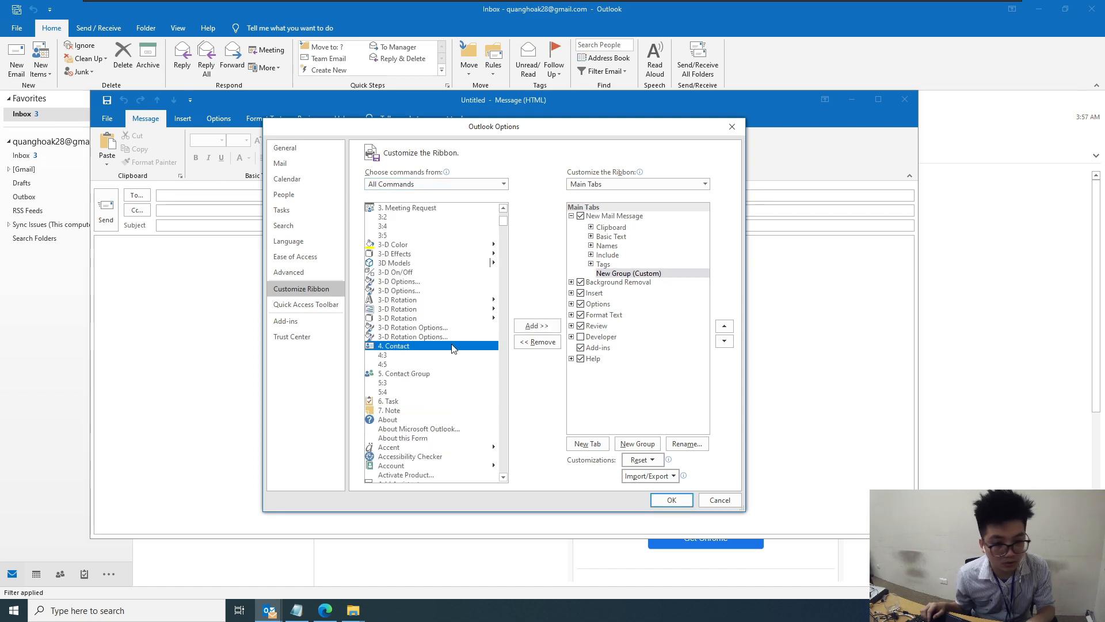
key(s)
scroll(451, 349, down, 10)
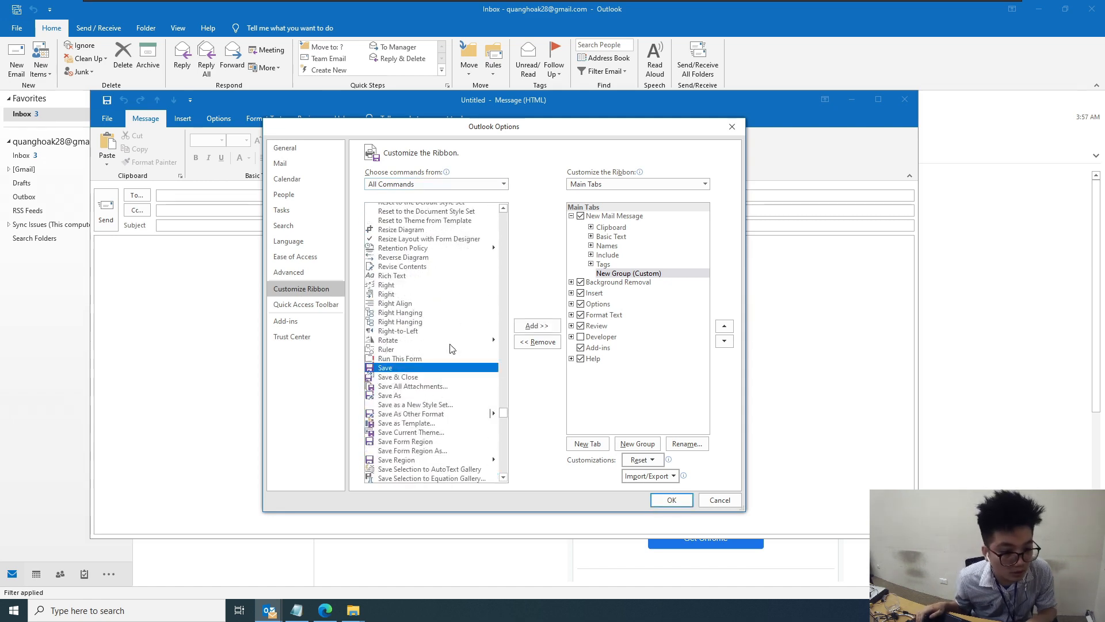
scroll(451, 348, down, 10)
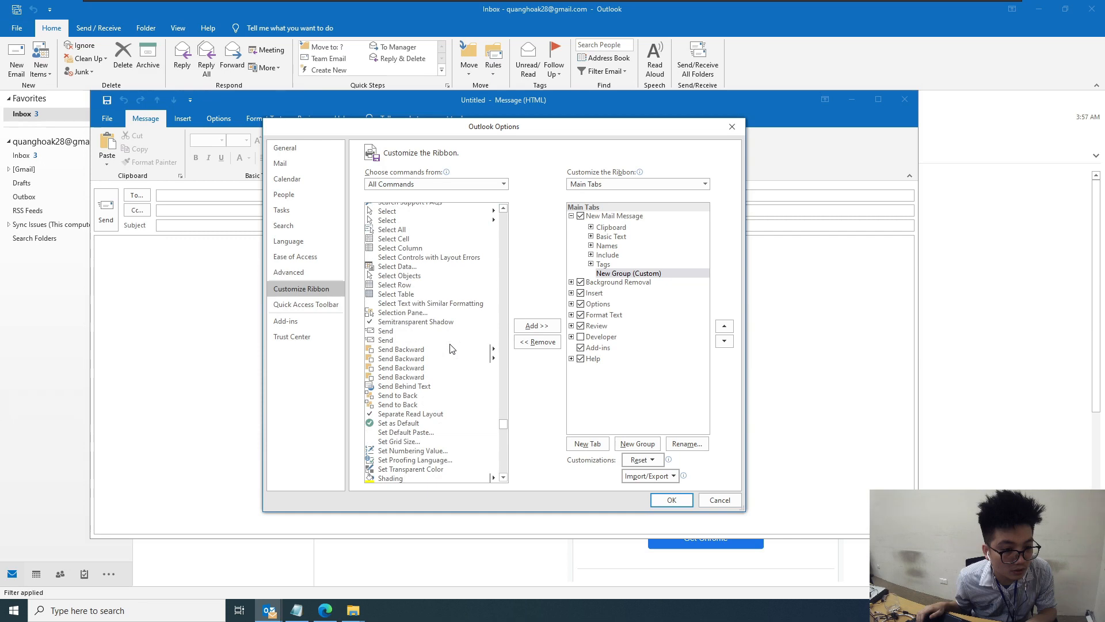
scroll(451, 349, down, 10)
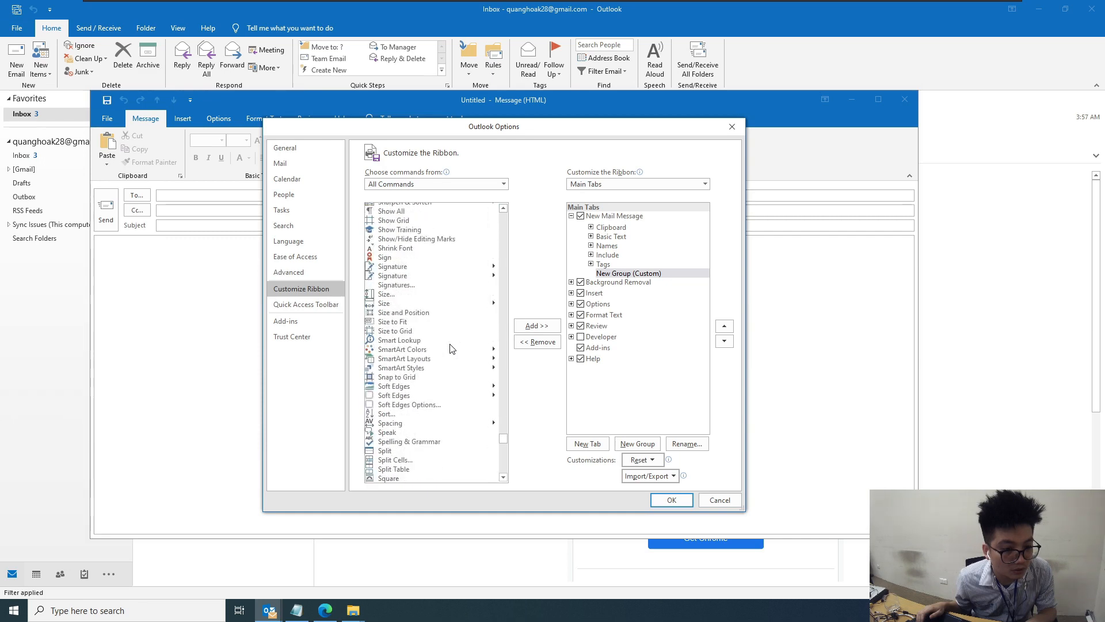
click(387, 258)
click(537, 325)
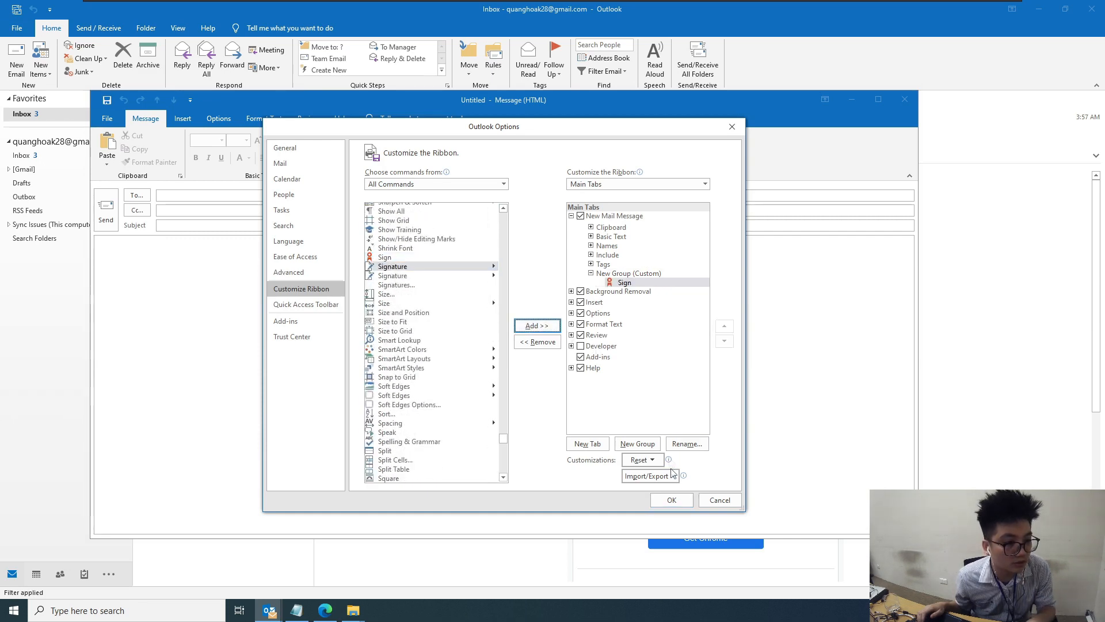
click(671, 498)
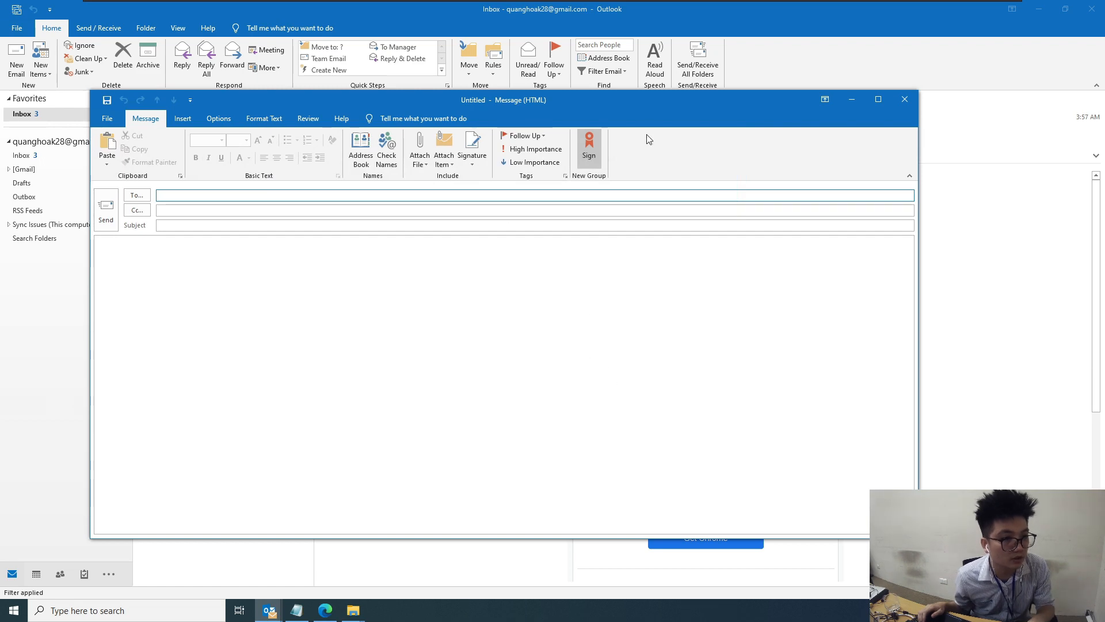
click(905, 100)
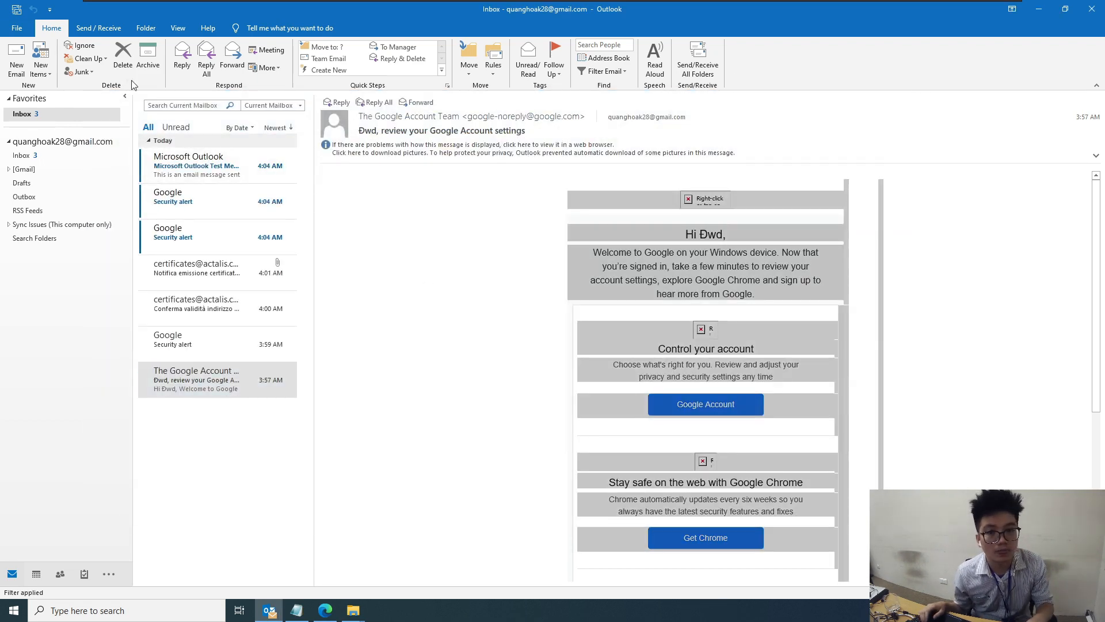
Compose a new email to the account's own address with the subject "TEST CA MAIL" and the body "TEST"
click(17, 68)
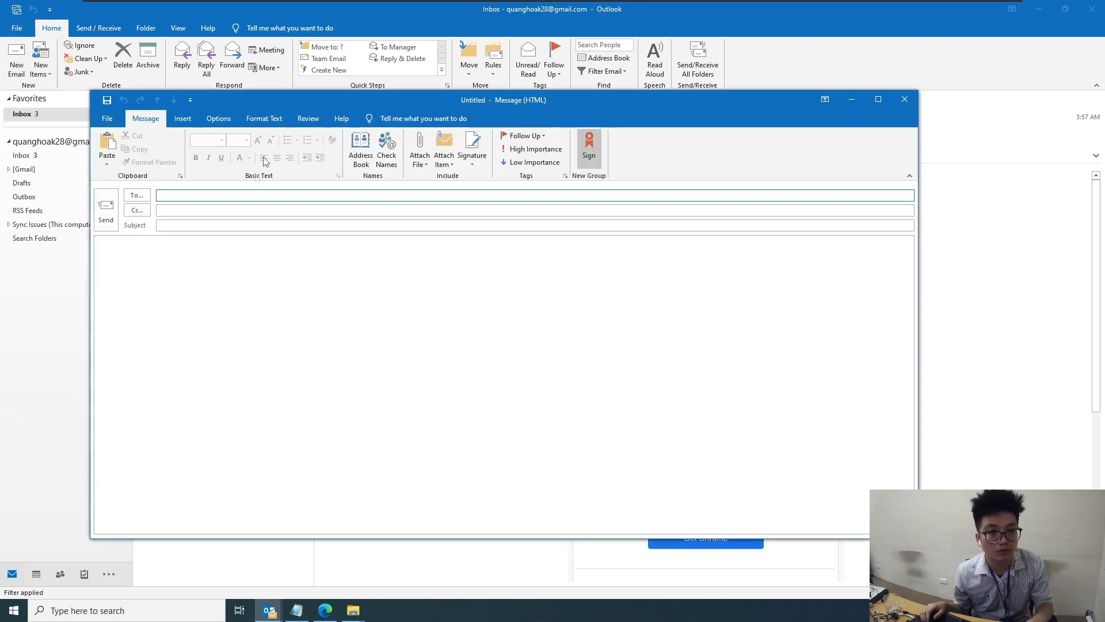
key(ctrl+v)
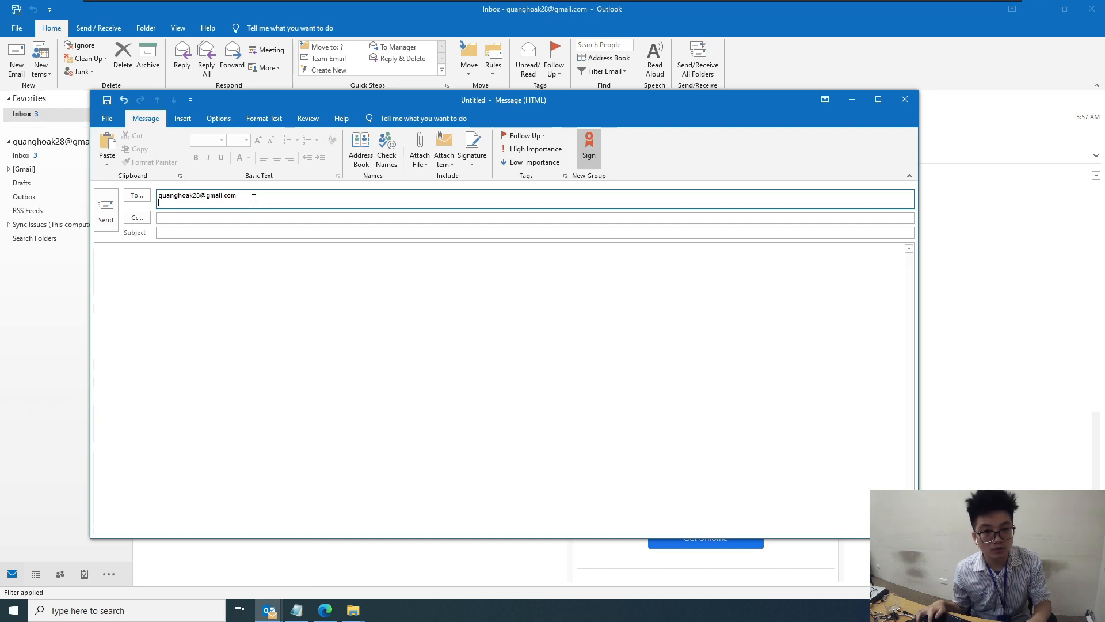
click(227, 217)
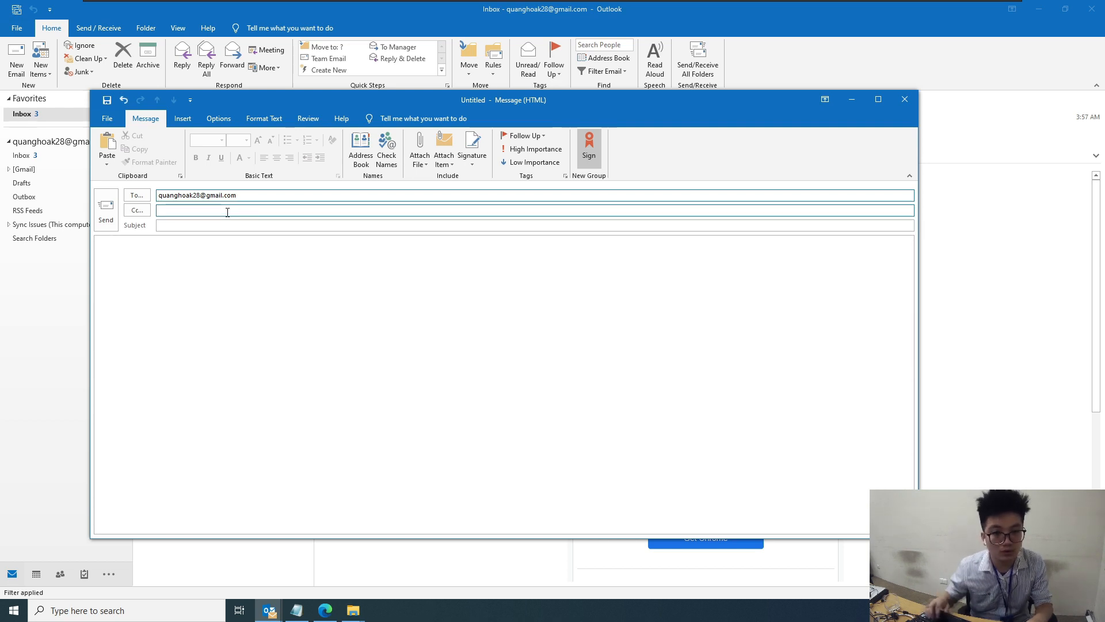
click(225, 224)
text(TEST )
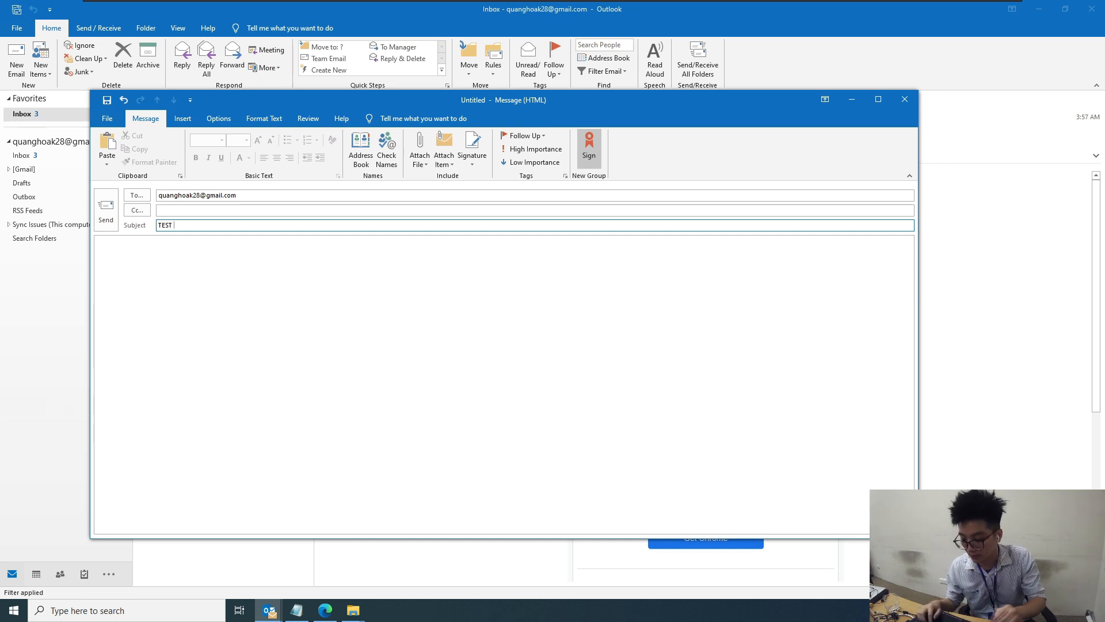
text(CA MAIL)
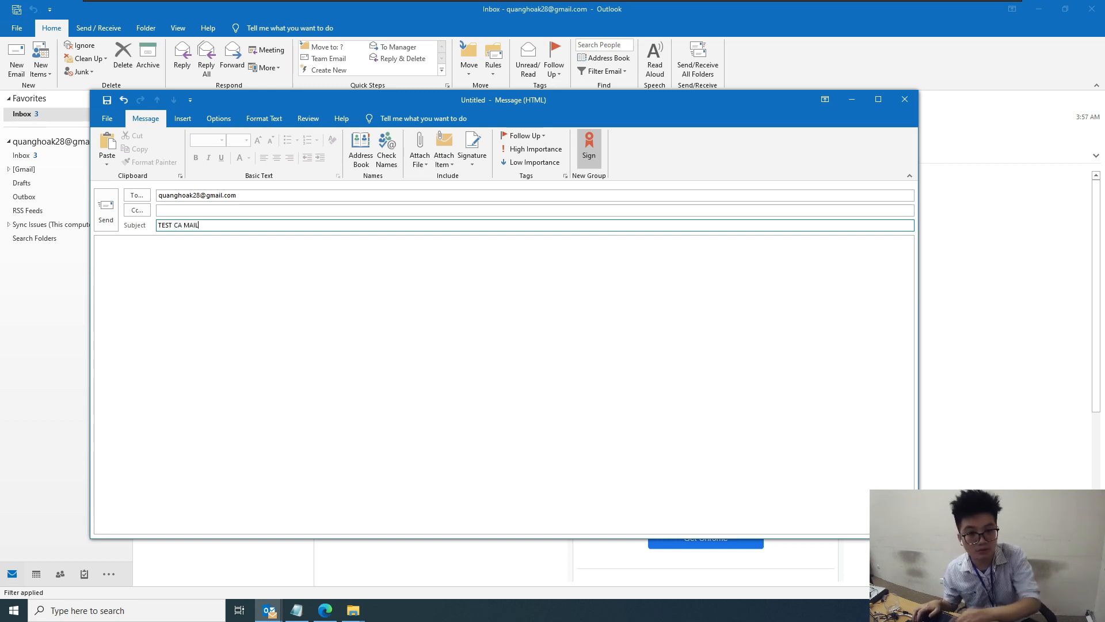
click(151, 247)
text(TEST)
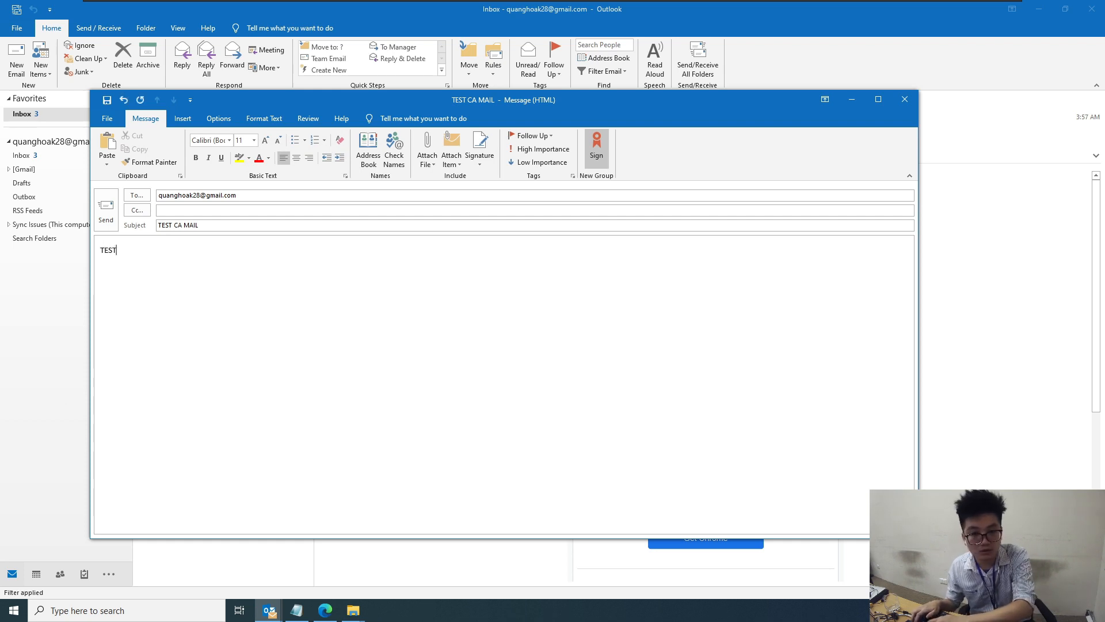
Check the Sign option on the test message and dismiss the Windows Security notification
click(597, 154)
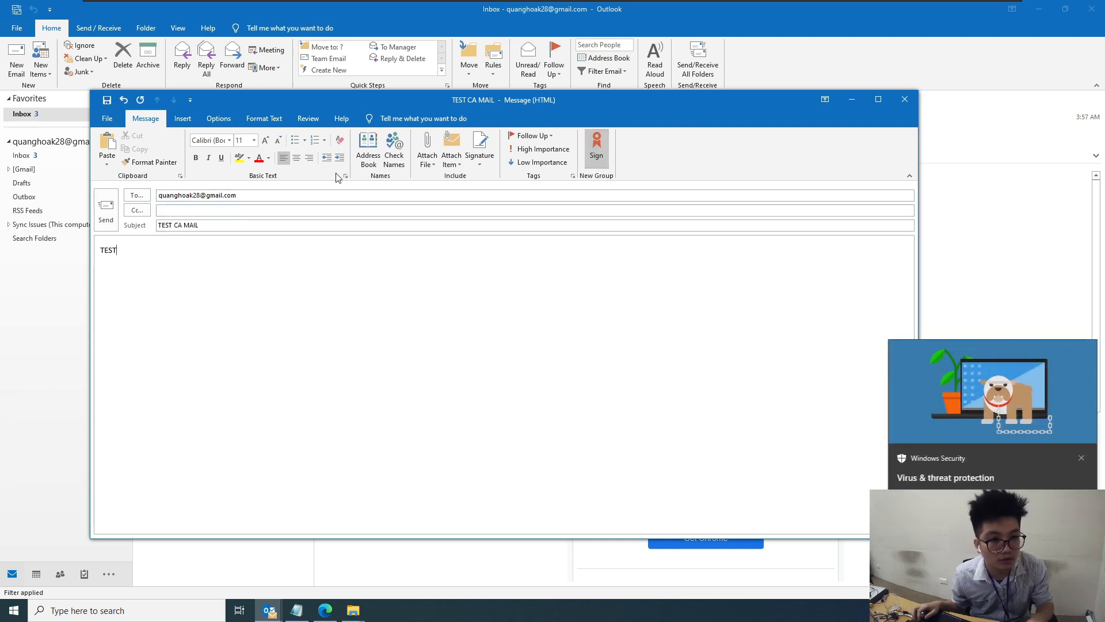
click(524, 207)
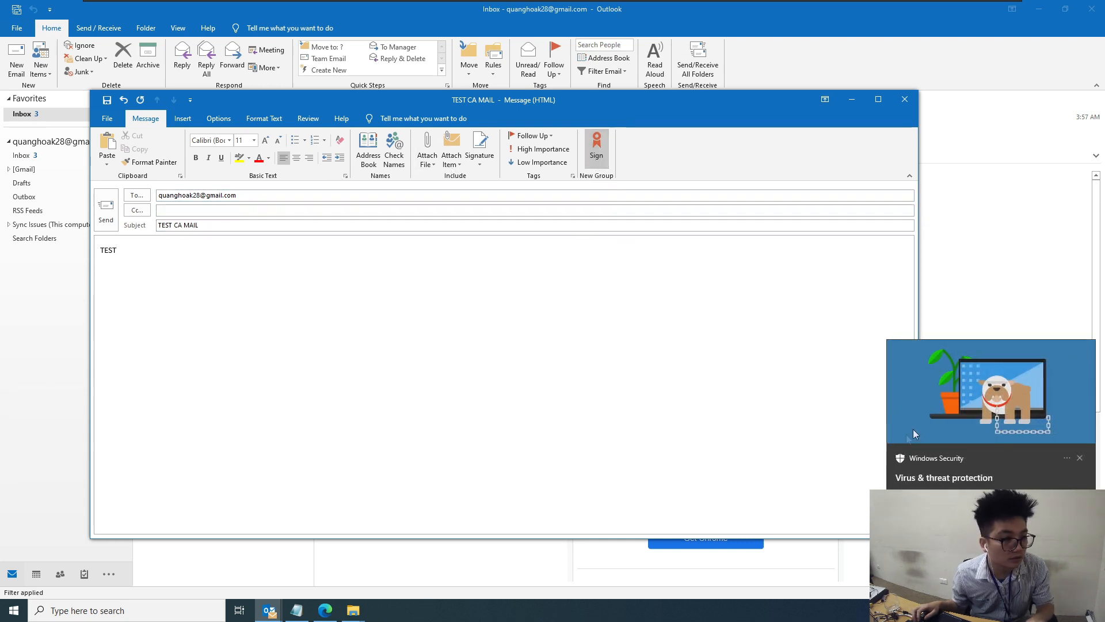
click(1080, 458)
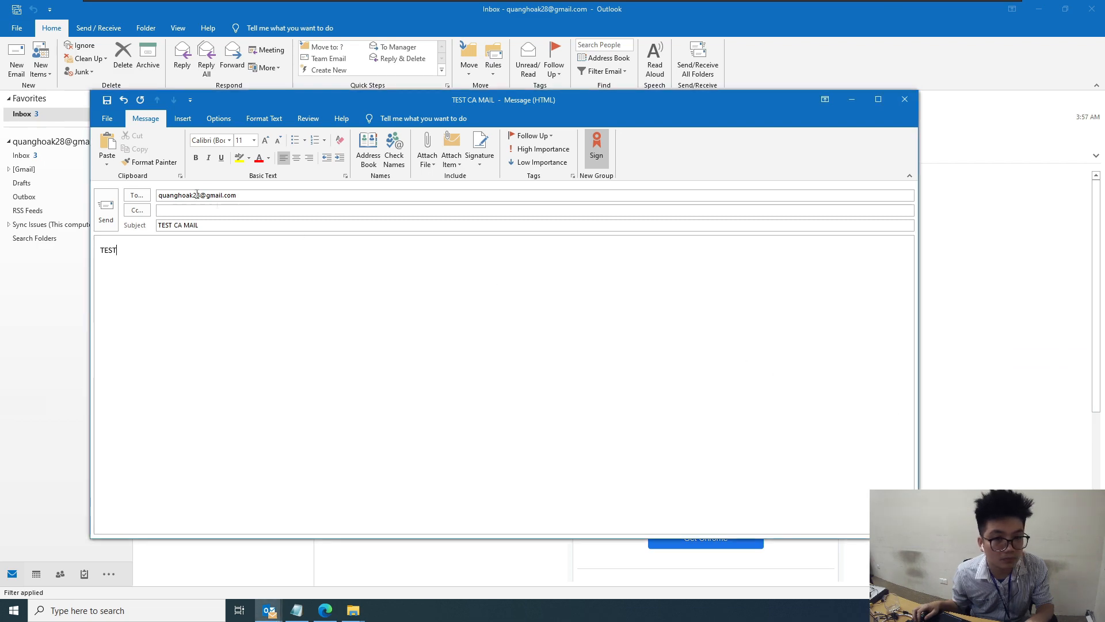
Send the signed test message and update the inbox folder to receive it
click(107, 214)
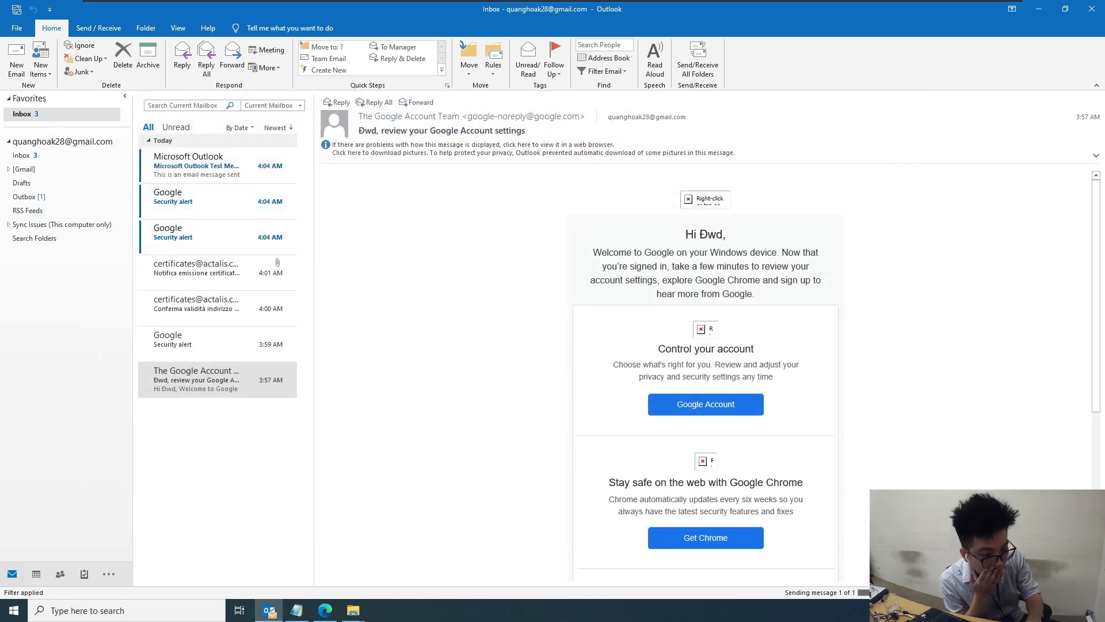
click(99, 27)
click(93, 47)
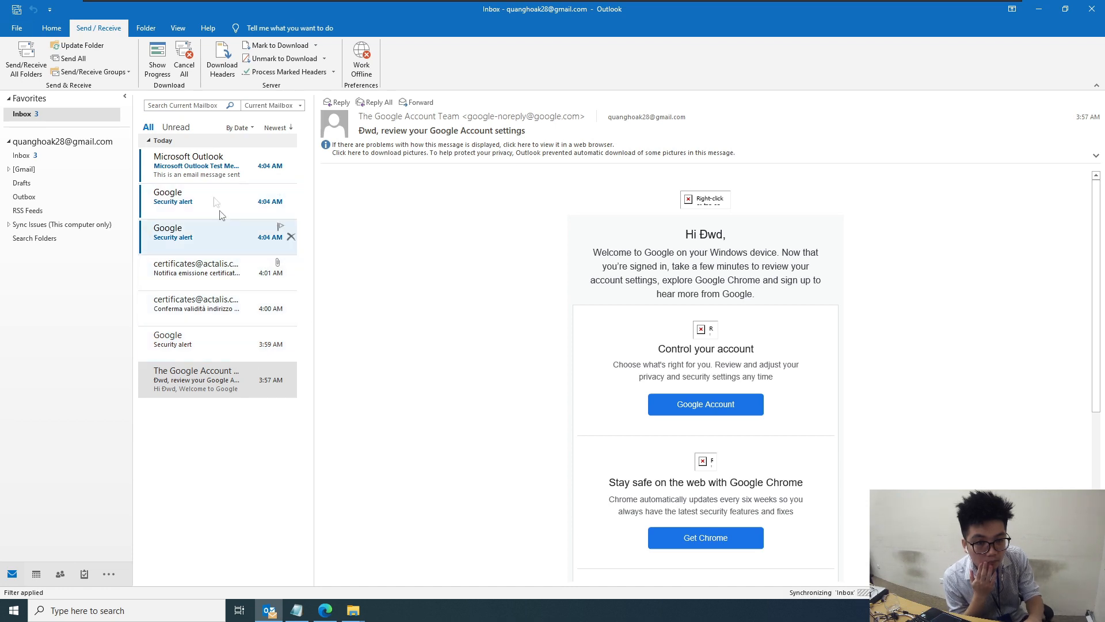
click(77, 45)
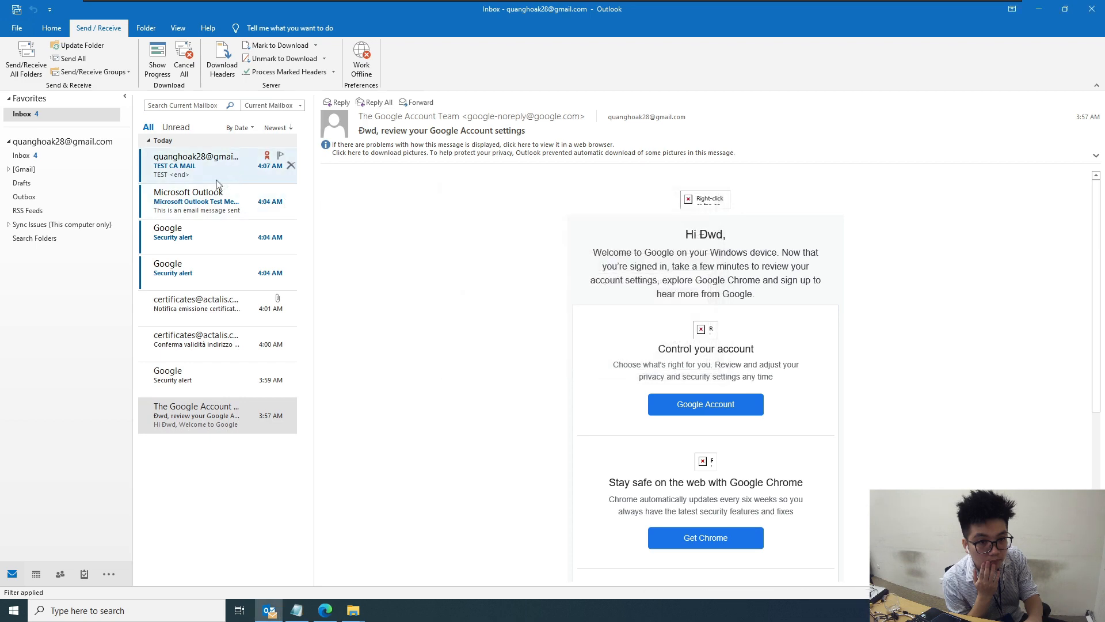
Switch to Gmail in Edge, cancel the site reload, maximize the window, and open the "TEST CA MAIL" message from the inbox
click(325, 611)
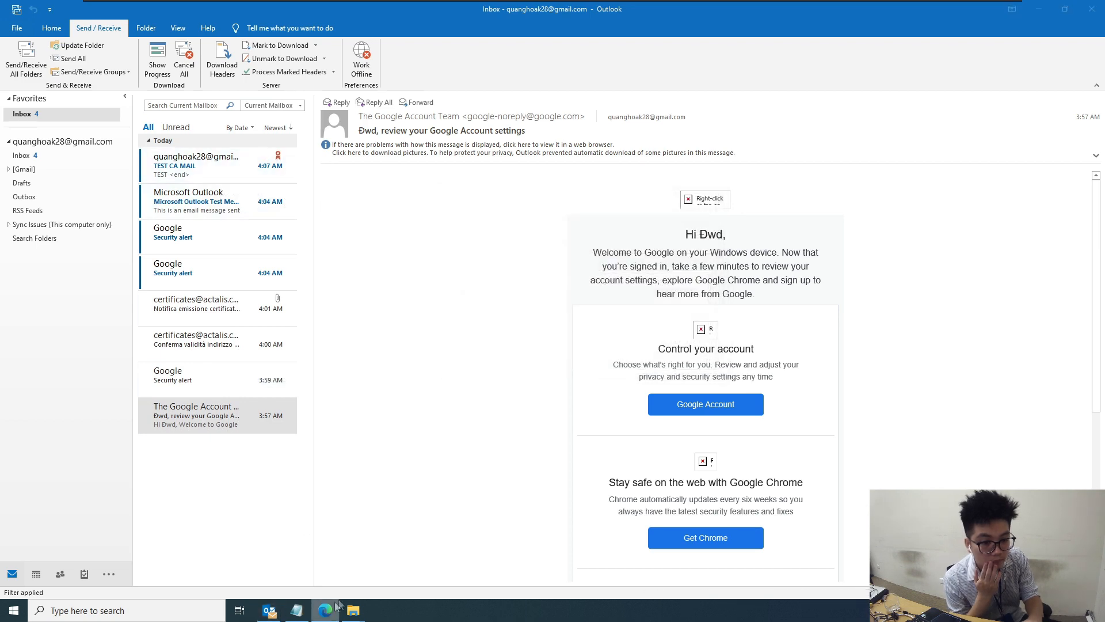
click(208, 15)
click(41, 30)
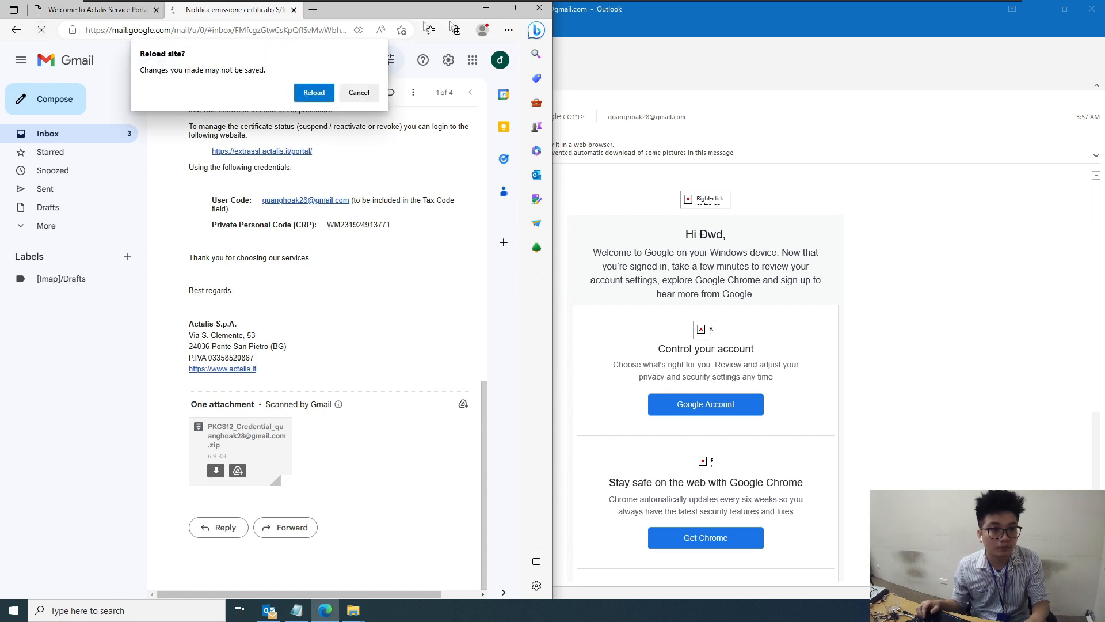
click(359, 92)
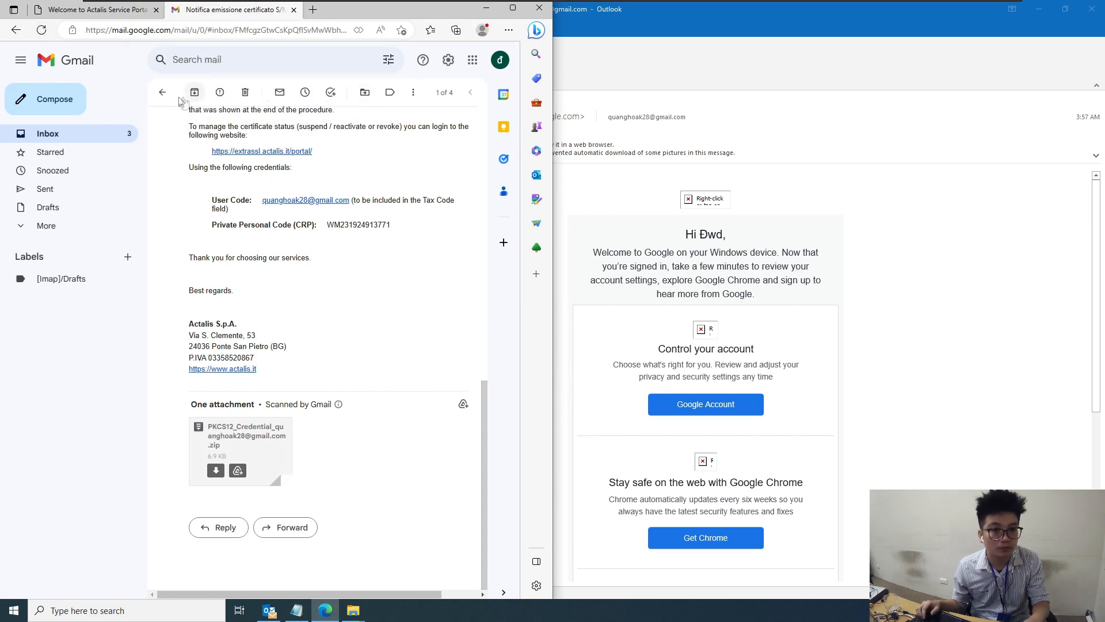
click(513, 7)
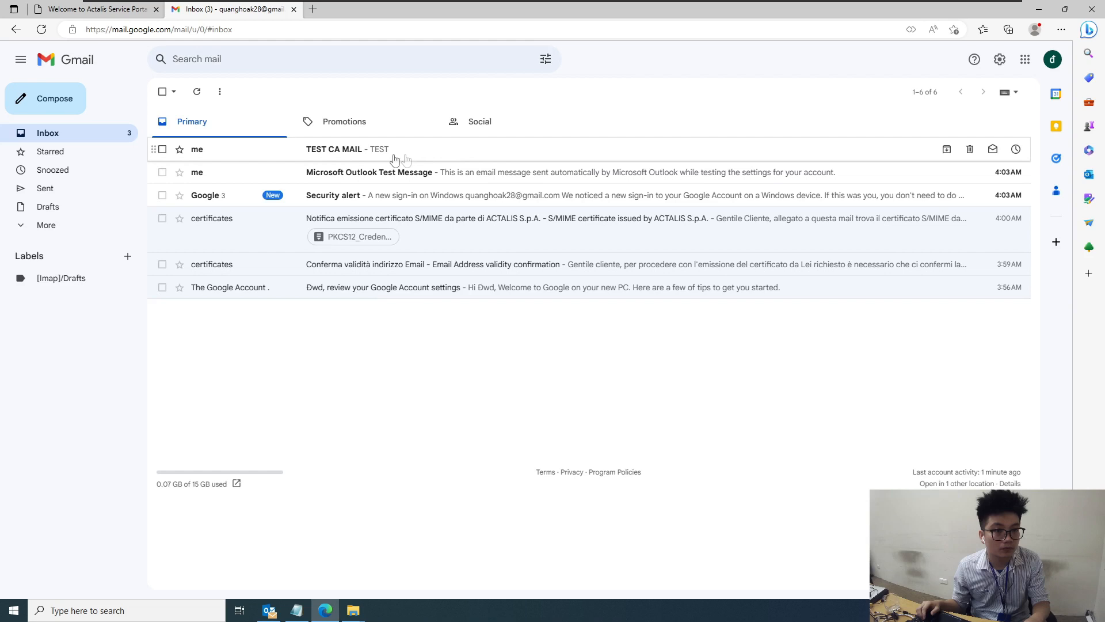
click(358, 153)
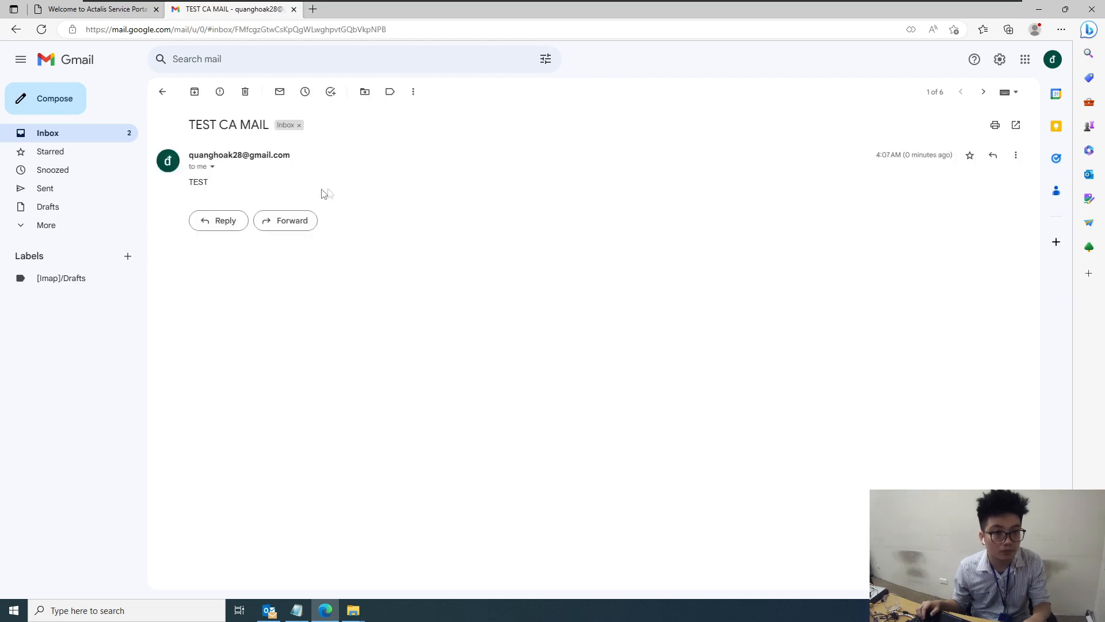
Examine the message details and the sender's digital signature issuer, return to the Gmail inbox, and minimize the browser
click(212, 167)
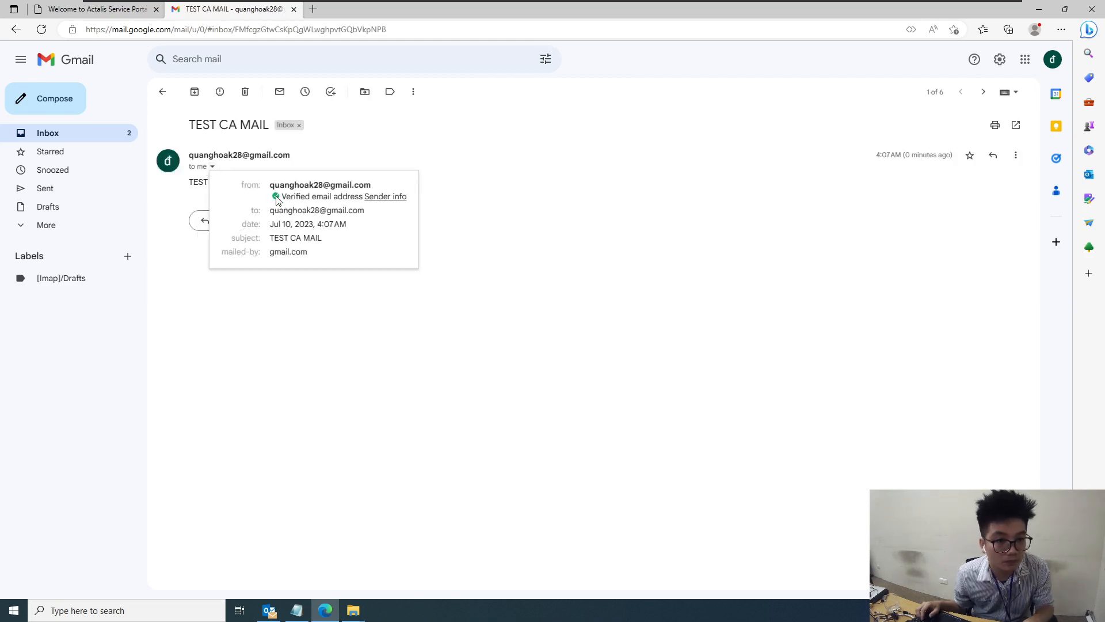
drag(284, 196, 353, 198)
triple_click(356, 202)
click(363, 197)
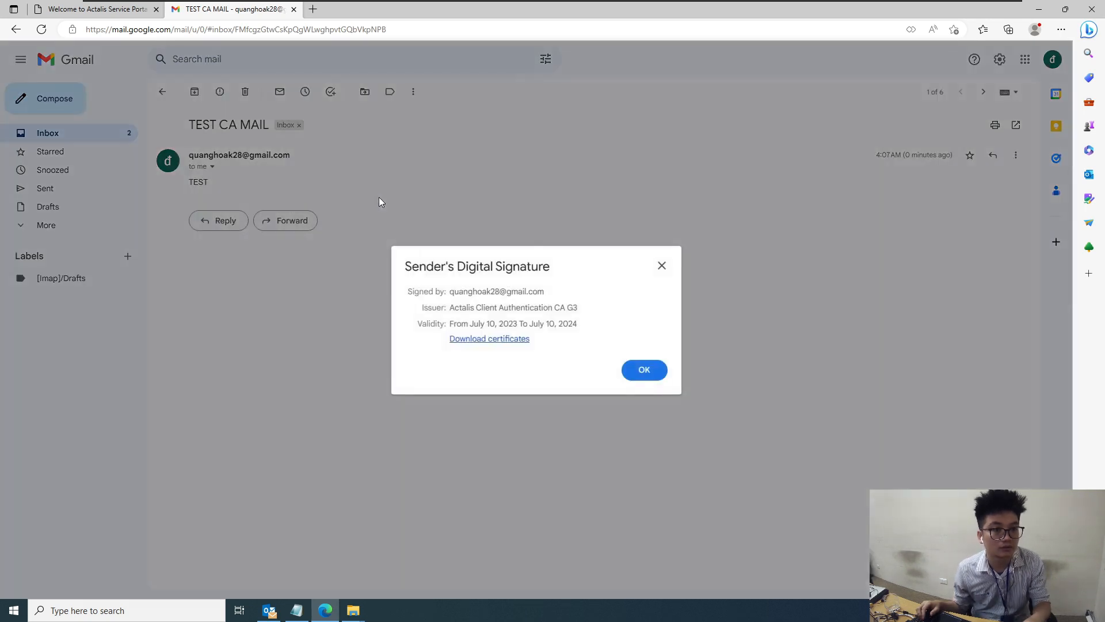
drag(503, 309, 568, 309)
double_click(571, 309)
click(645, 370)
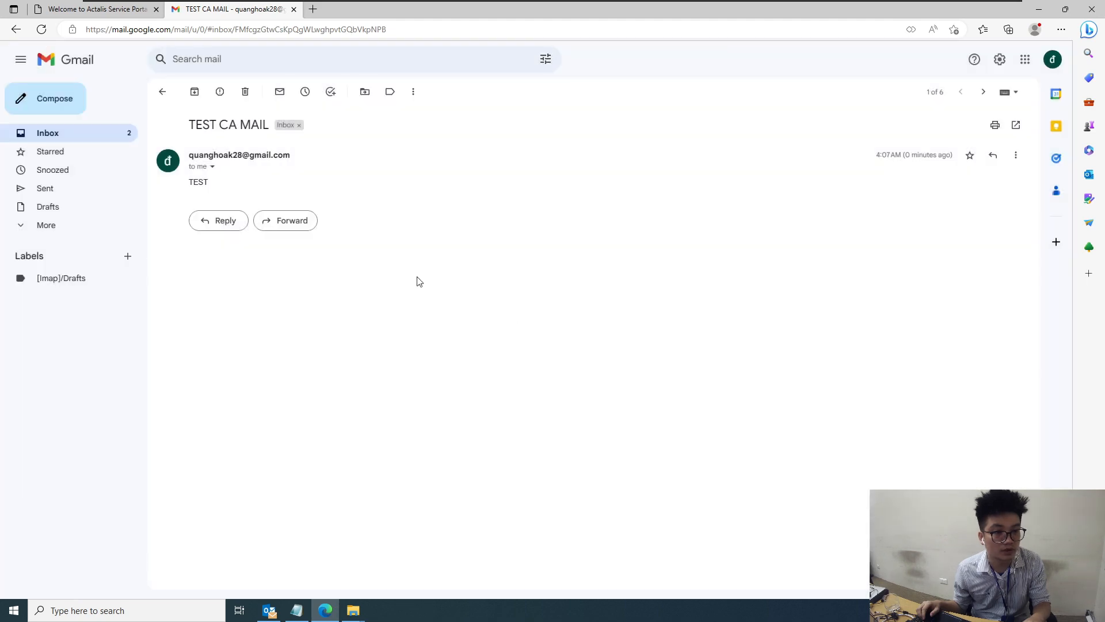
click(162, 92)
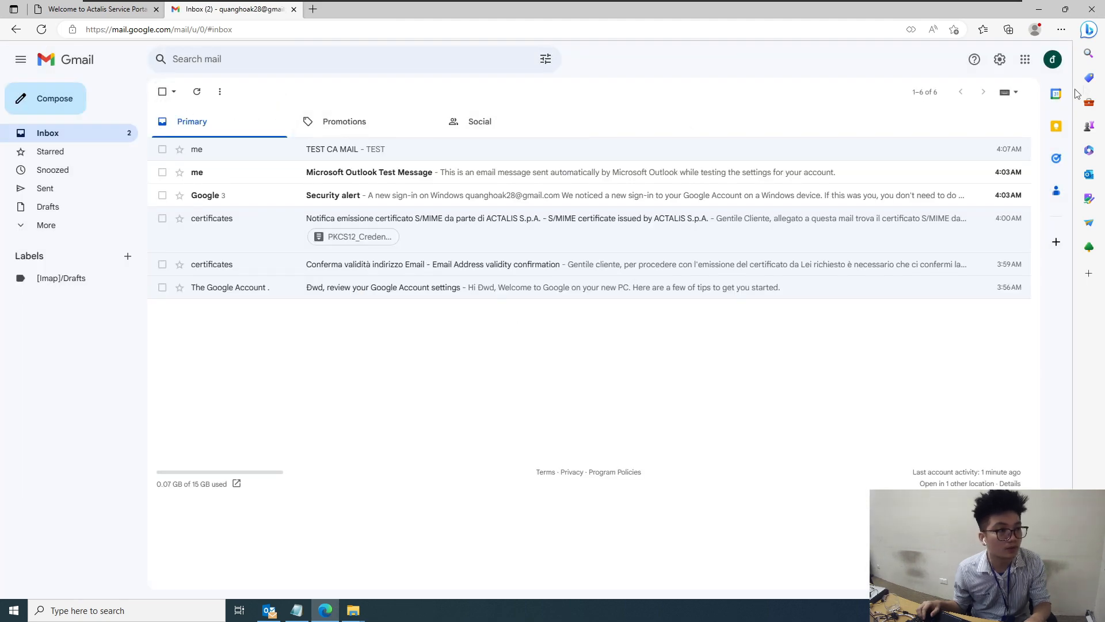
click(1038, 9)
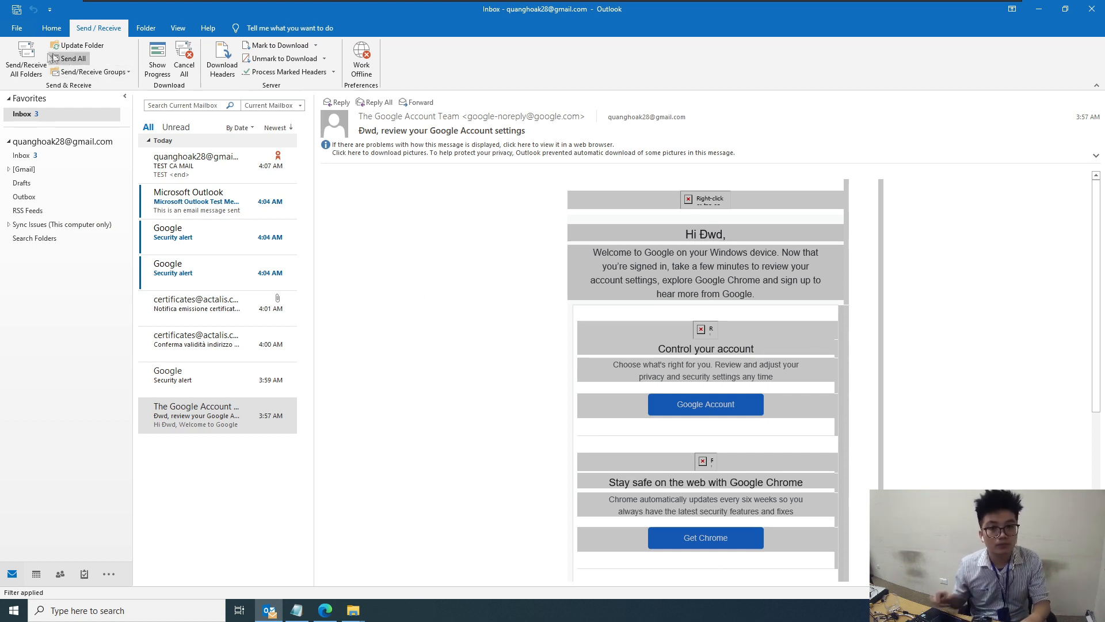
Start a new email in Outlook addressed to the external recipient's e-mail, with the account's own address in Cc
click(56, 30)
click(16, 58)
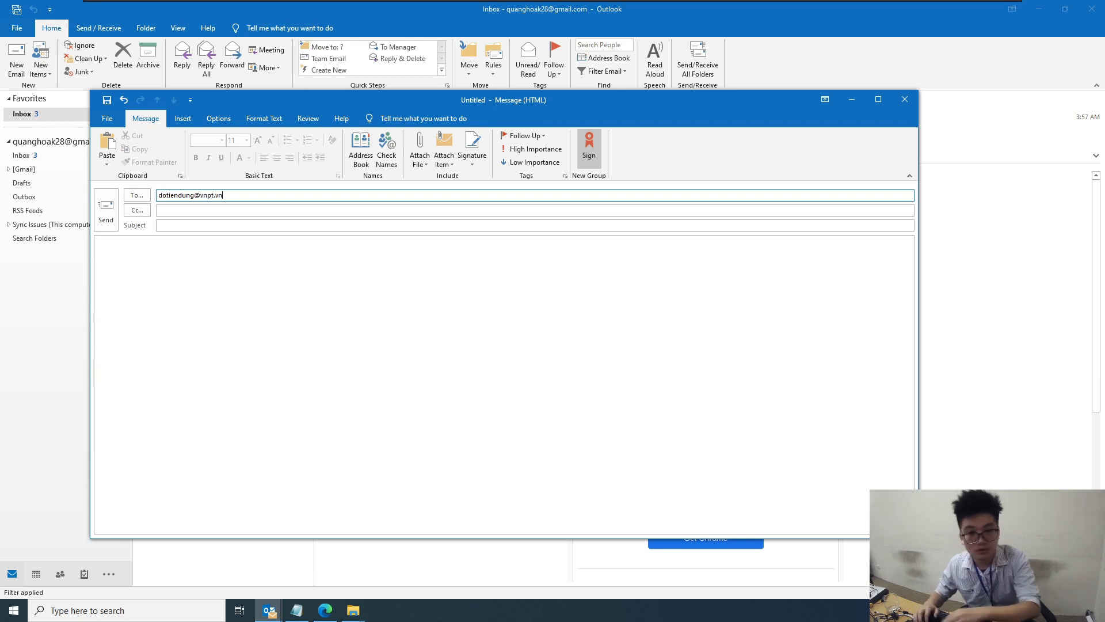
click(346, 210)
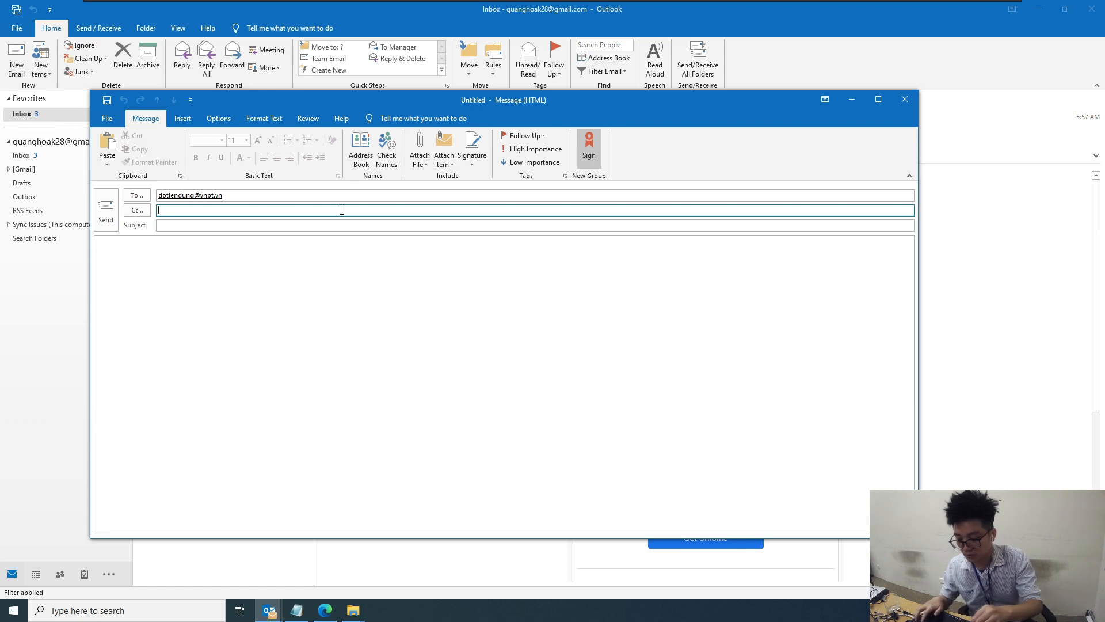
key(ctrl+v)
key(BackSpace)
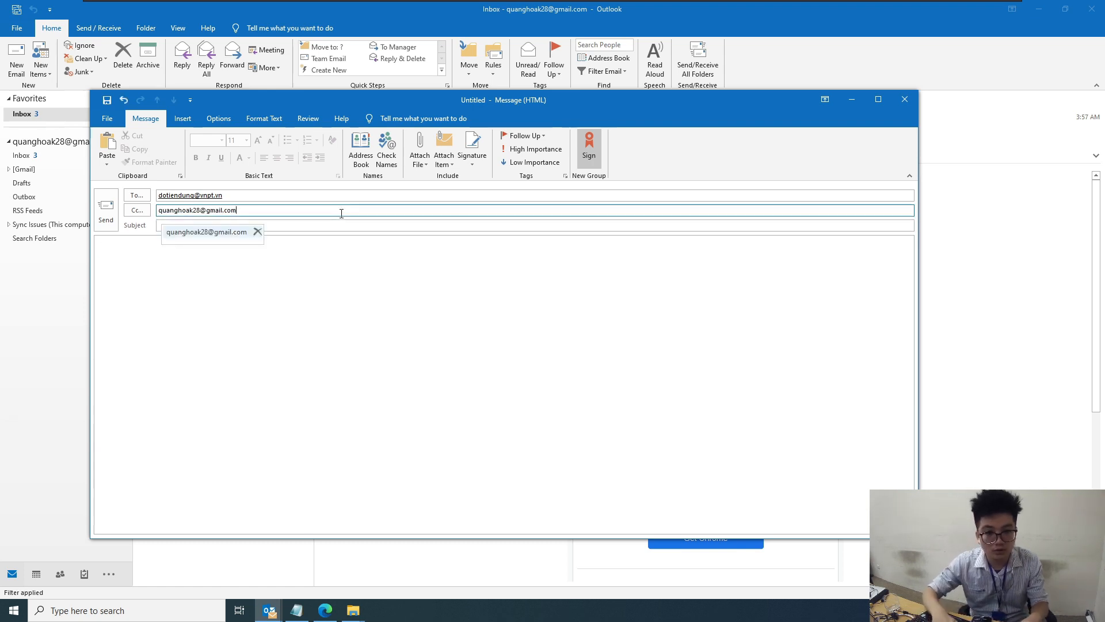
click(247, 274)
Enter the subject "TEST MAIL 2" and the body "TESST MAIL 2", and send the signed message
click(196, 225)
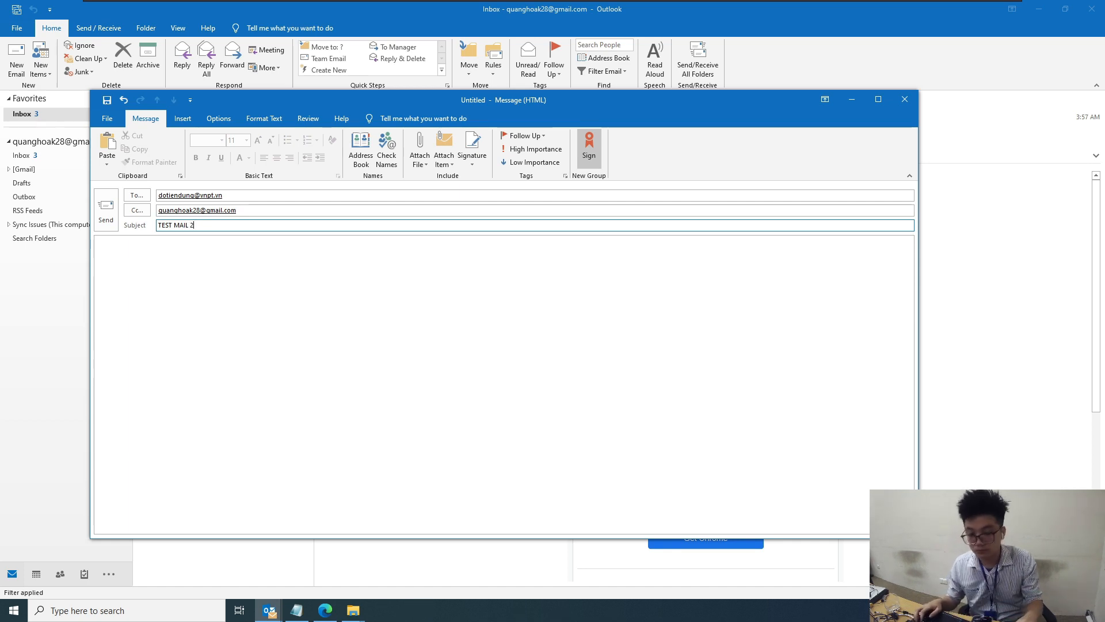
click(200, 257)
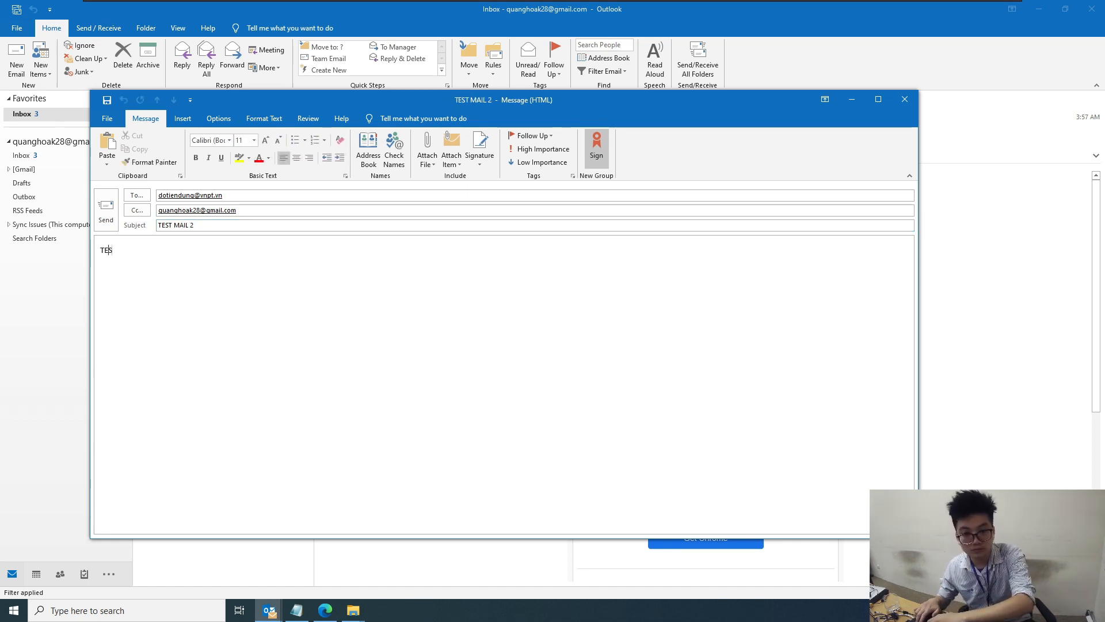
text(TESST MAIL 2)
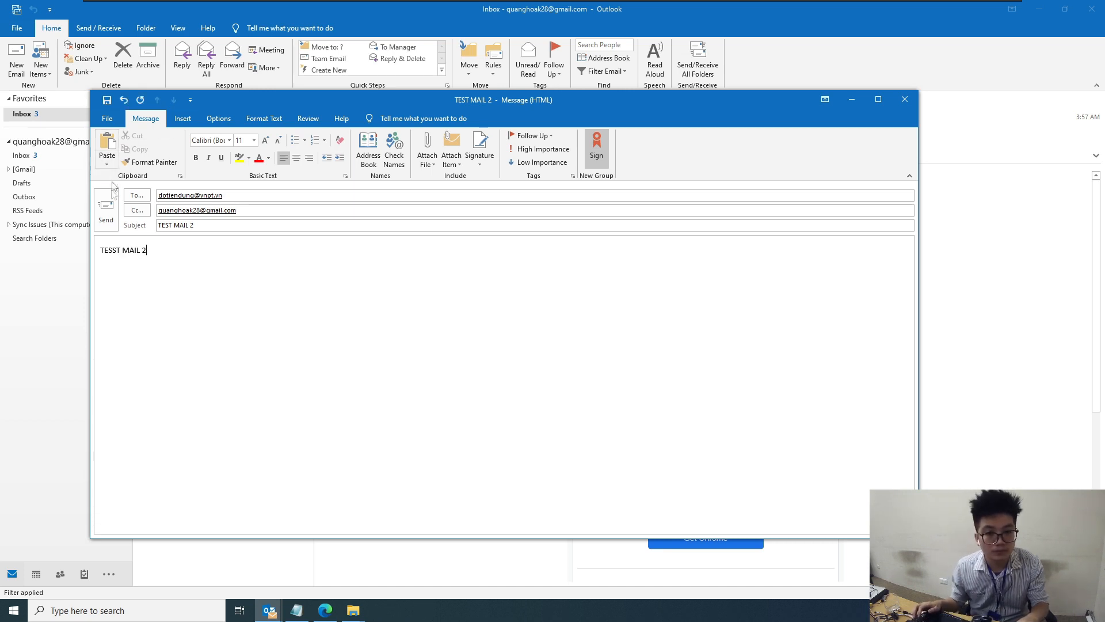
click(109, 211)
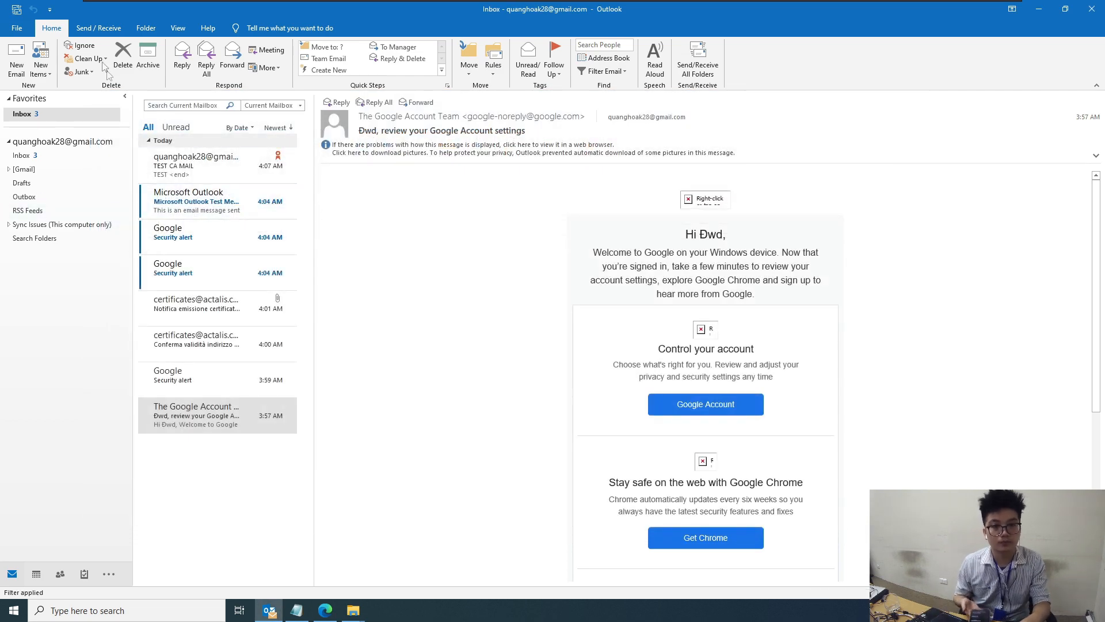
Update the inbox folder and open the received "TEST MAIL 2" message to check its signature
click(99, 27)
click(95, 47)
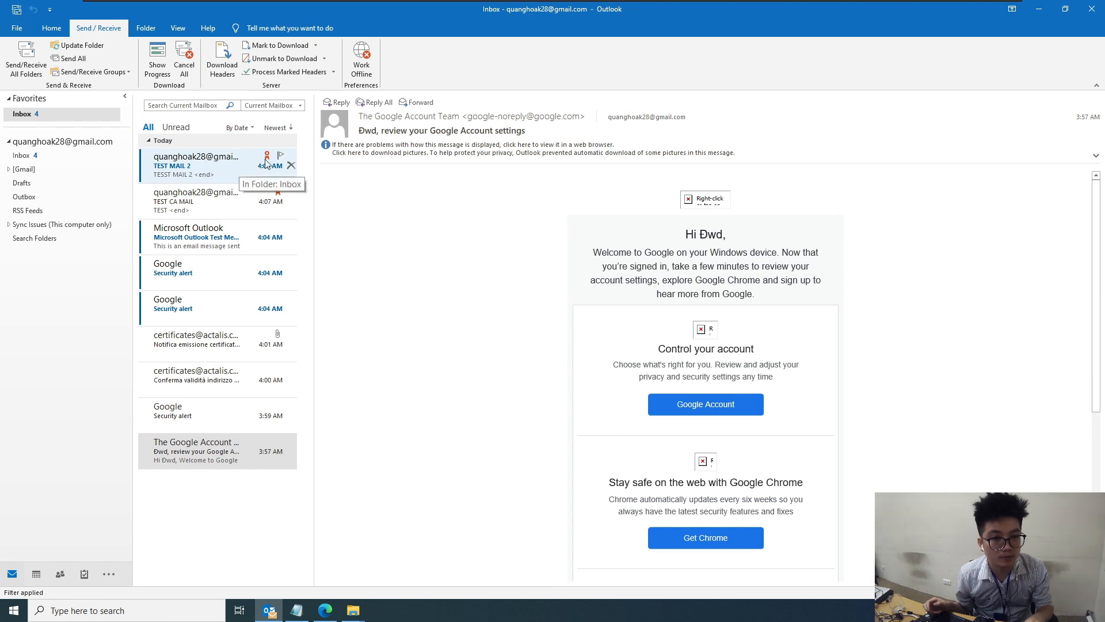
click(219, 183)
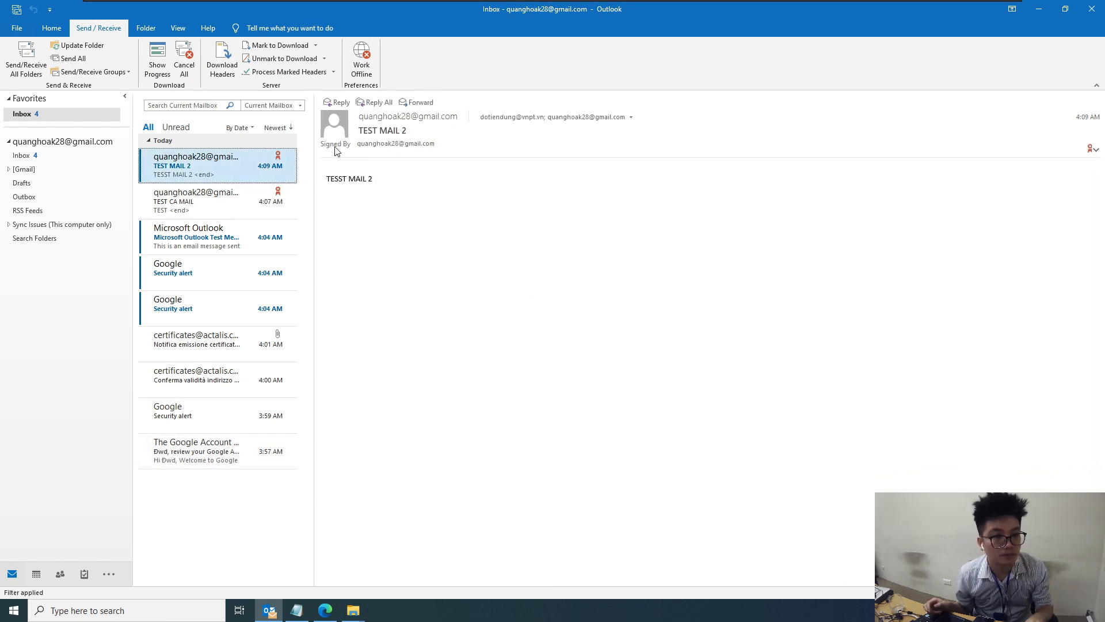
click(1035, 14)
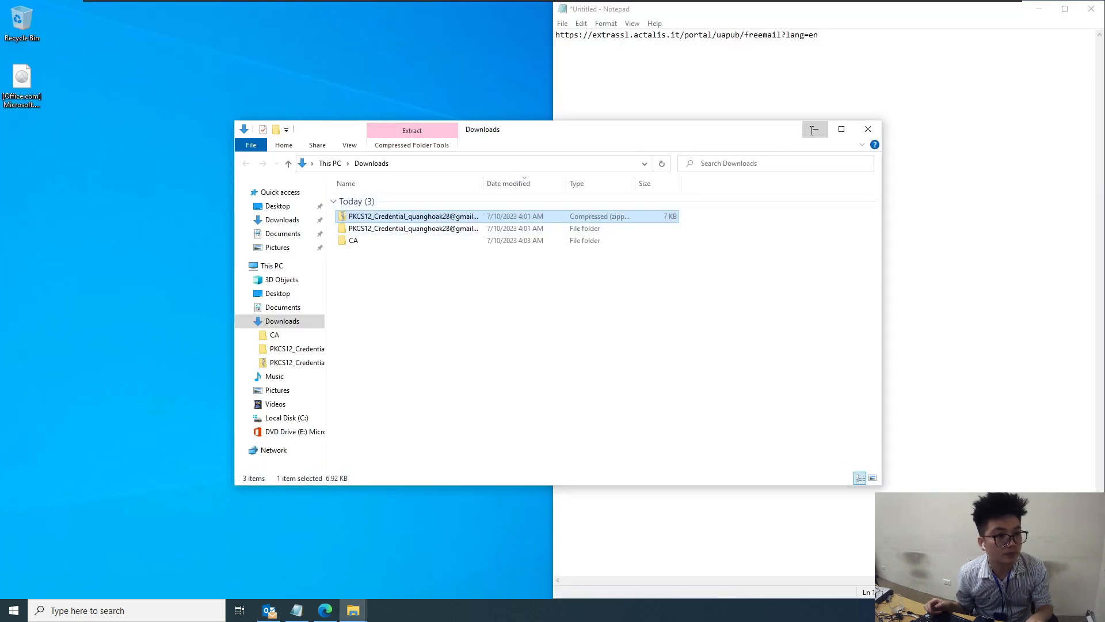
click(812, 130)
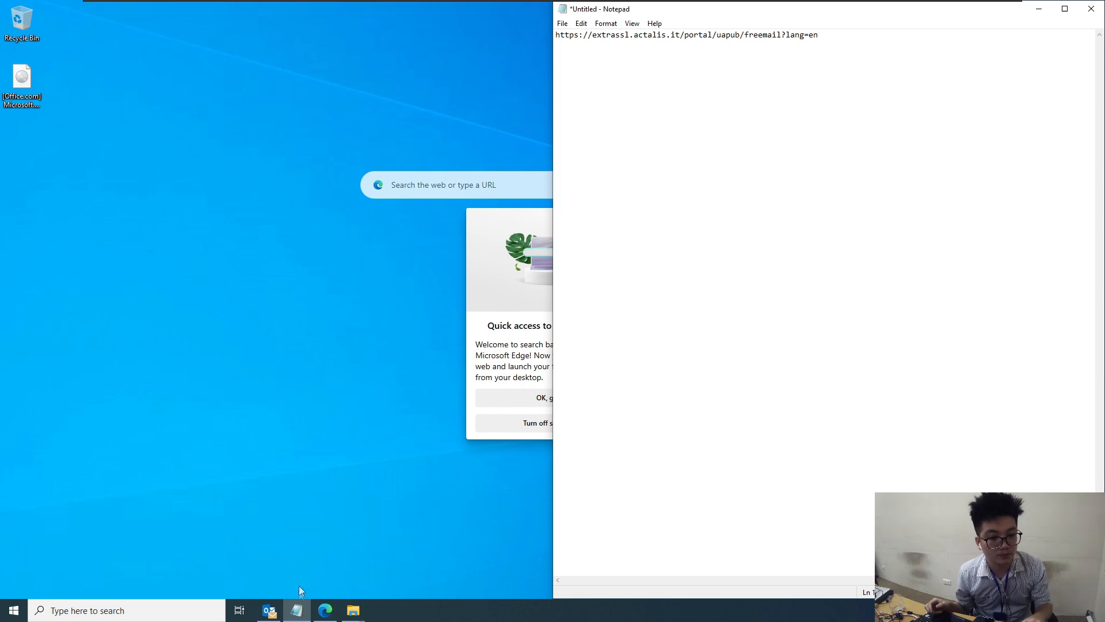
click(271, 612)
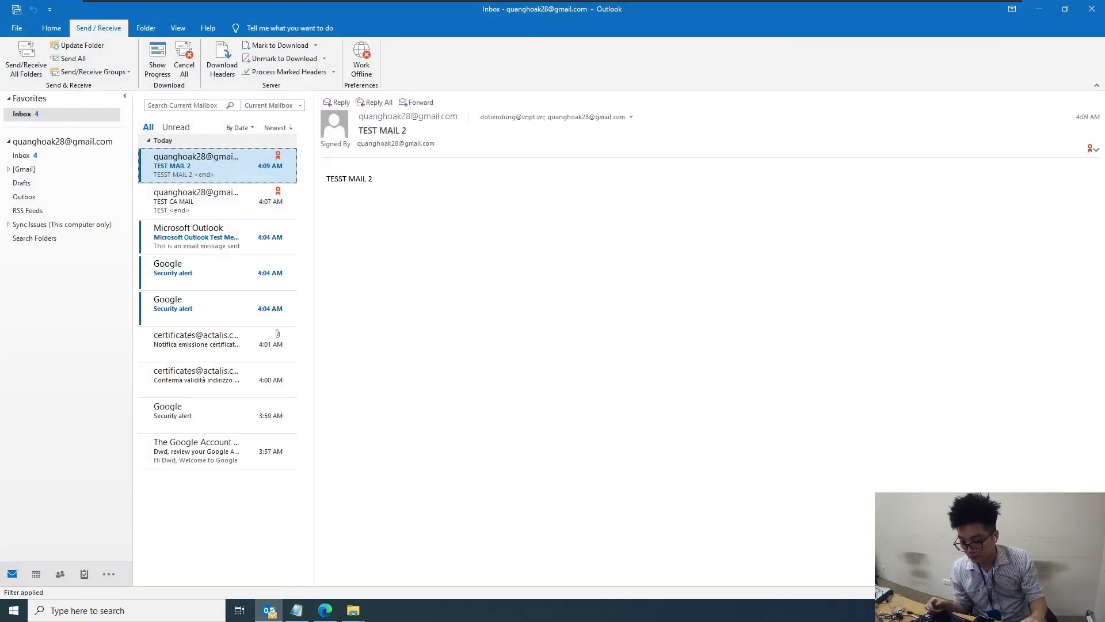
key(super+d)
key(super+d)
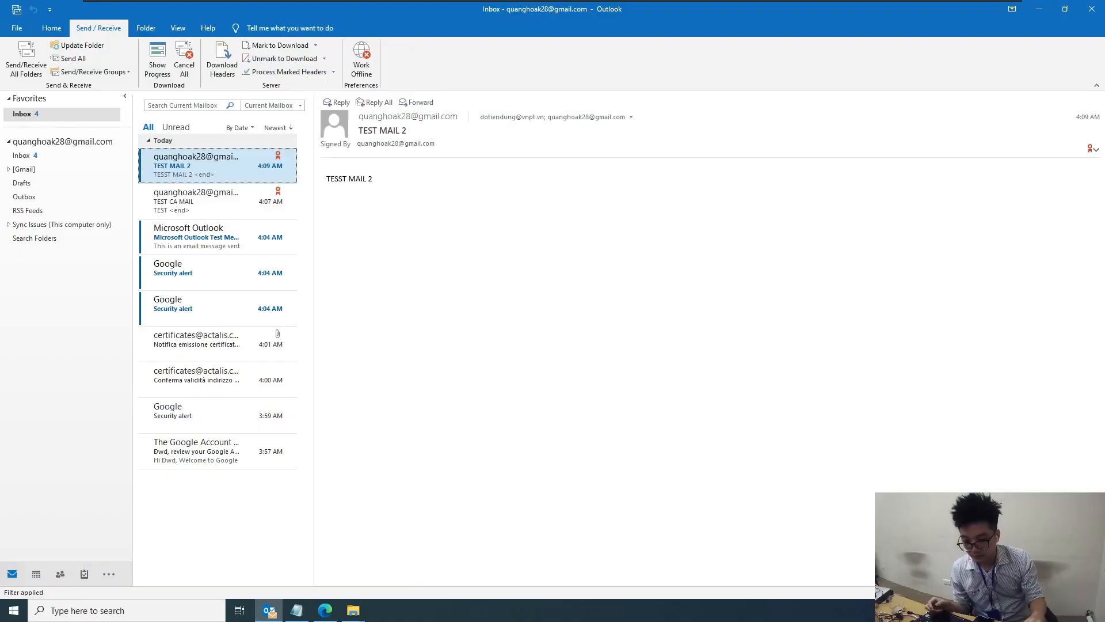